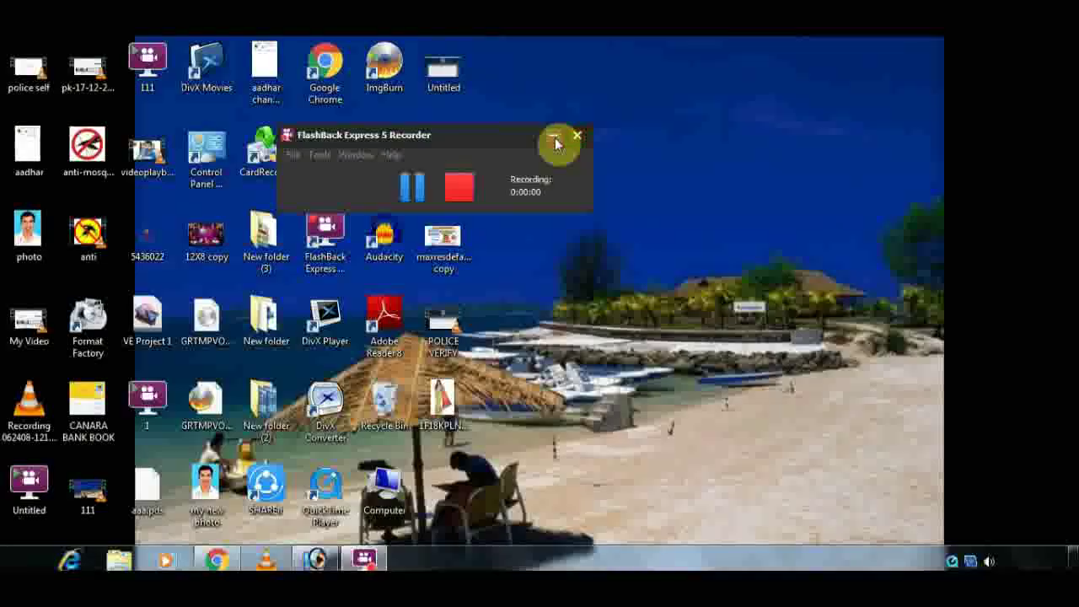
Minimize the Flashback recorder to reveal the desktop, then bring Photoshop to the front.
{"action": "left_click", "coordinate": [555, 137]}
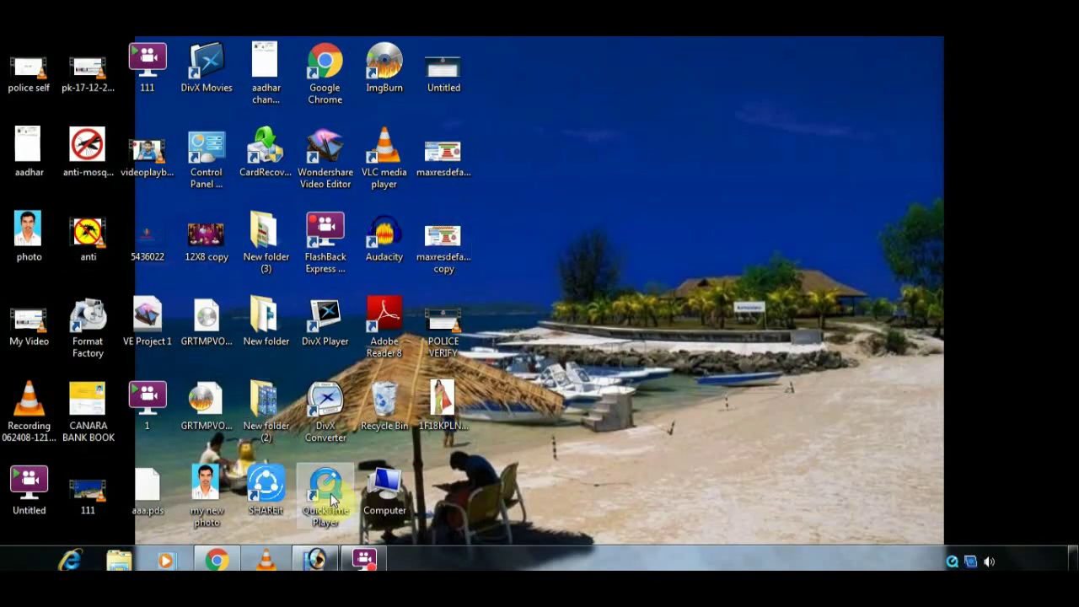
{"action": "left_click", "coordinate": [320, 563]}
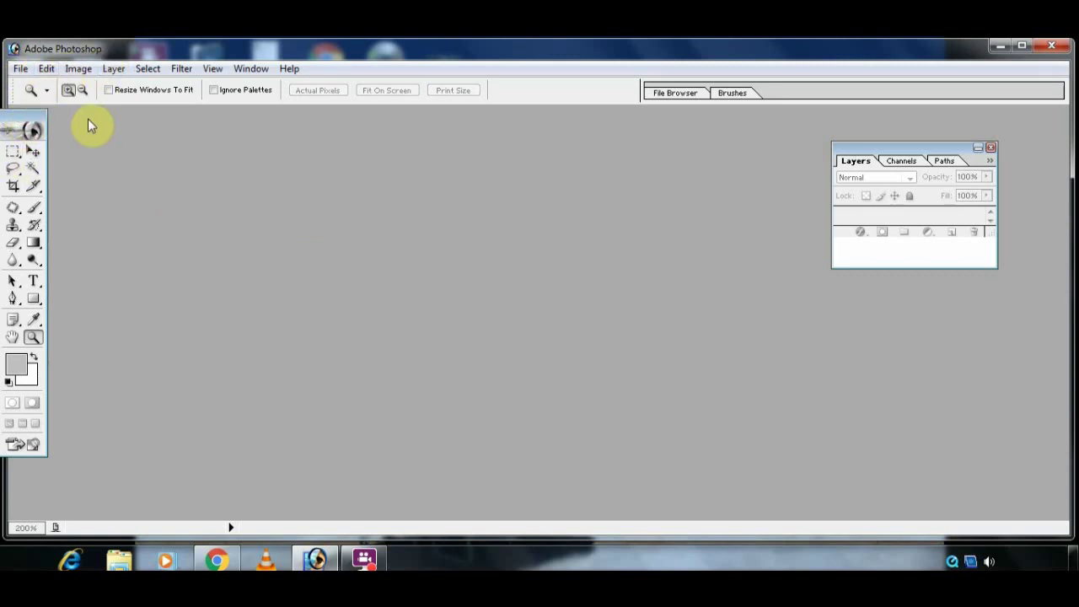
Reposition the tools palette near the left edge and bring up the Open dialog.
{"action": "left_click_drag", "start_coordinate": [27, 128], "coordinate": [91, 125]}
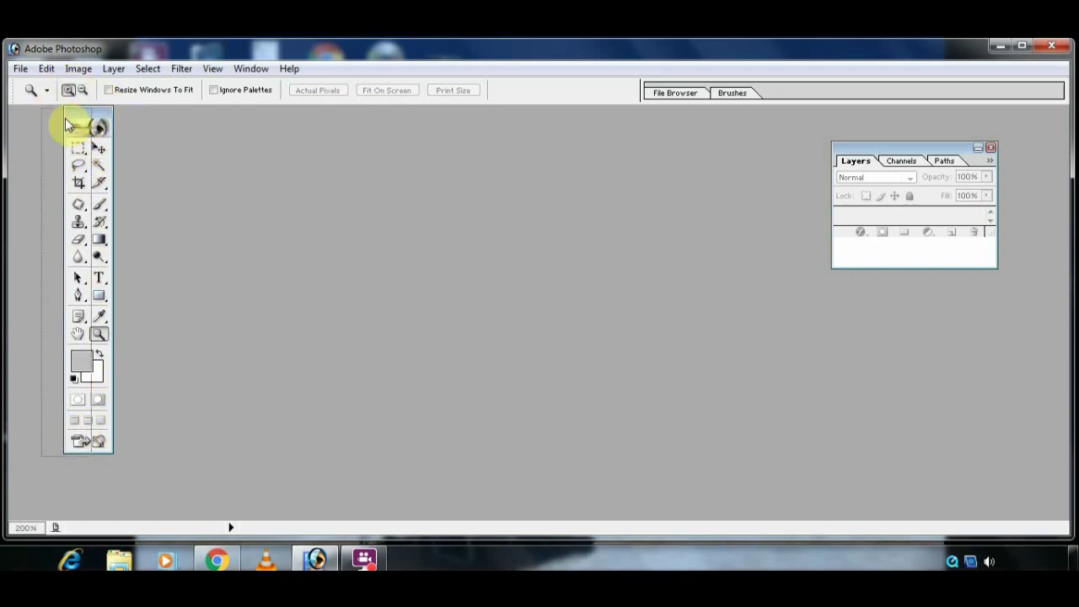
{"action": "left_click_drag", "start_coordinate": [100, 117], "coordinate": [63, 121]}
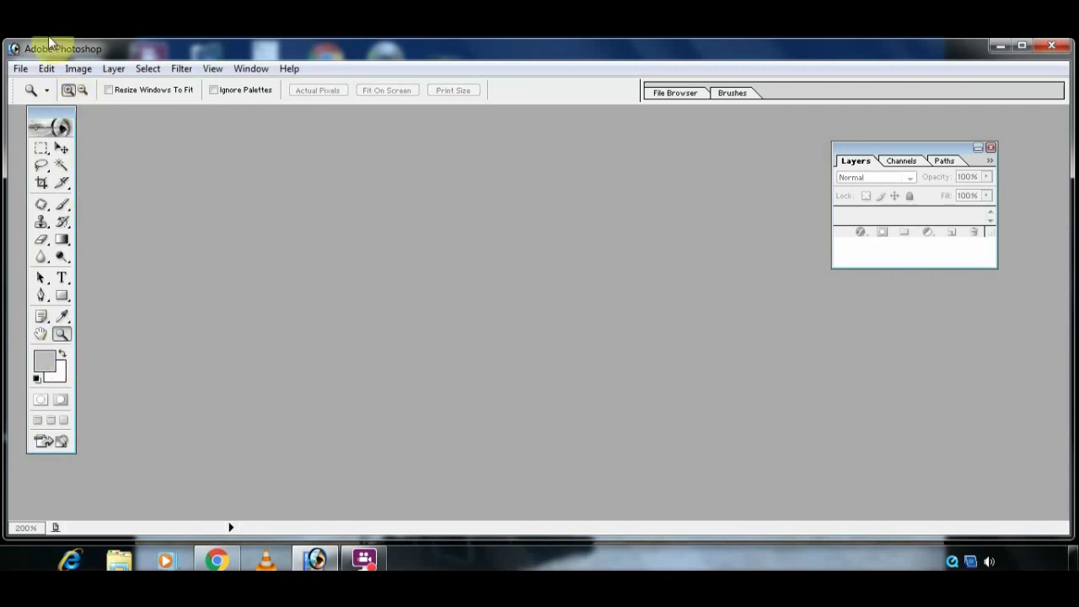
{"action": "left_click", "coordinate": [20, 68]}
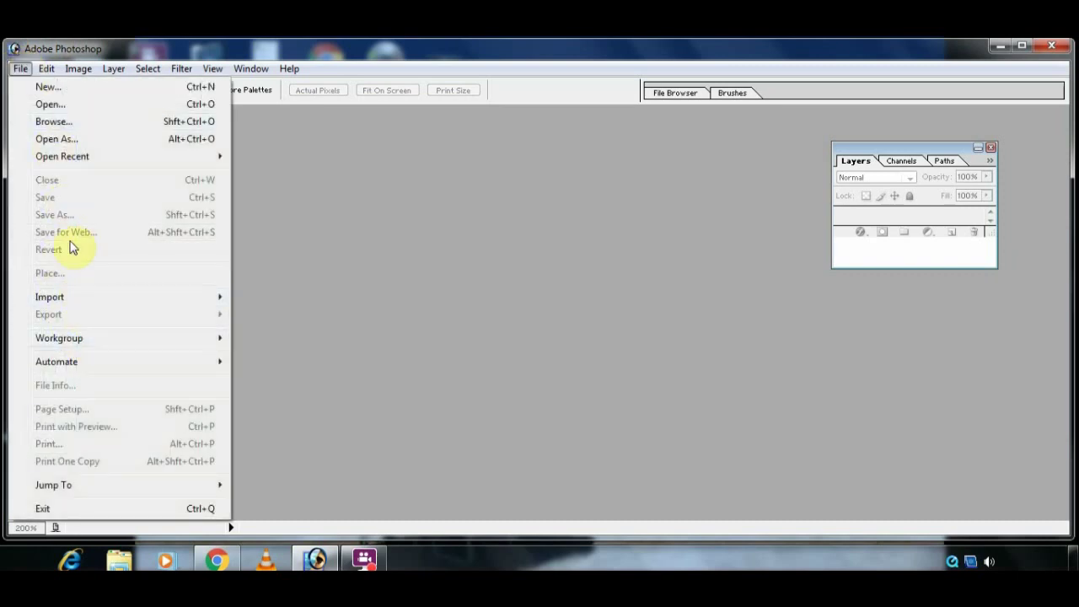
{"action": "left_click", "coordinate": [80, 103]}
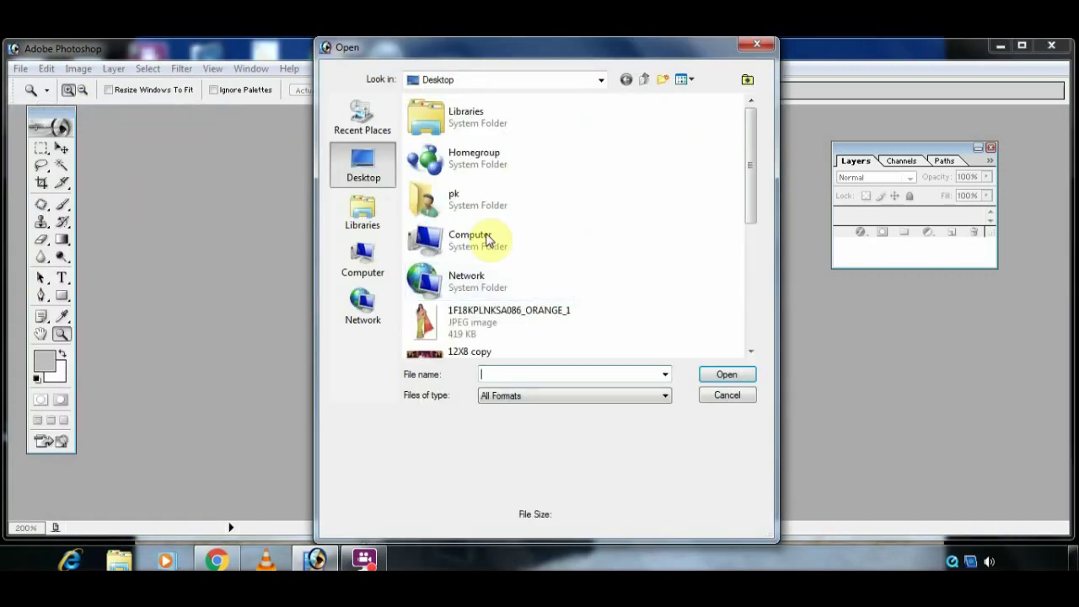
Open 'my new photo' from the Desktop and maximize its document window.
{"action": "left_click_drag", "start_coordinate": [752, 169], "coordinate": [738, 341]}
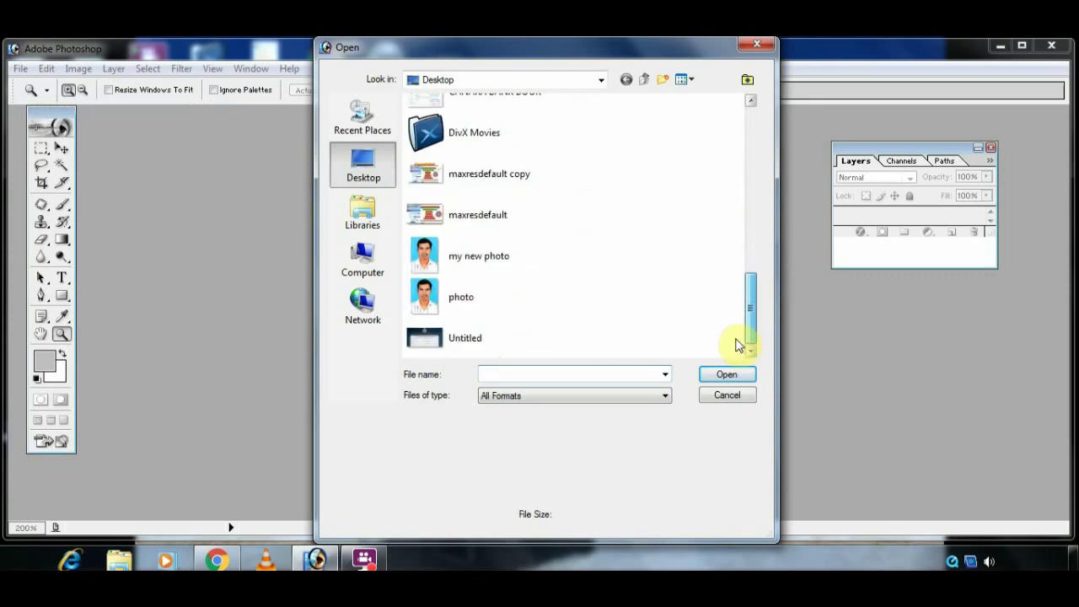
{"action": "double_click", "coordinate": [459, 260]}
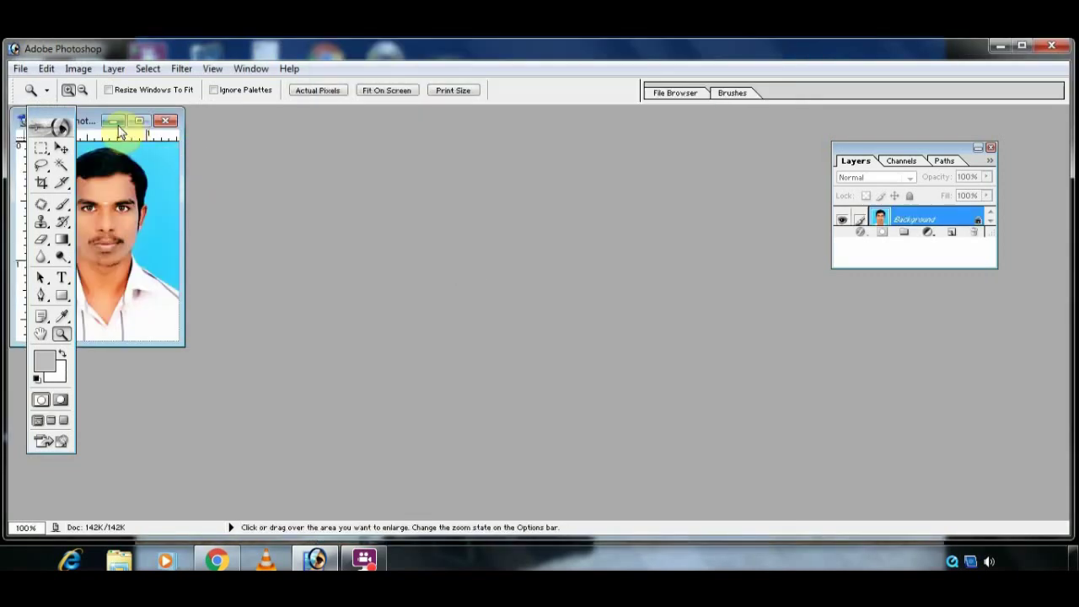
{"action": "left_click_drag", "start_coordinate": [118, 128], "coordinate": [390, 218]}
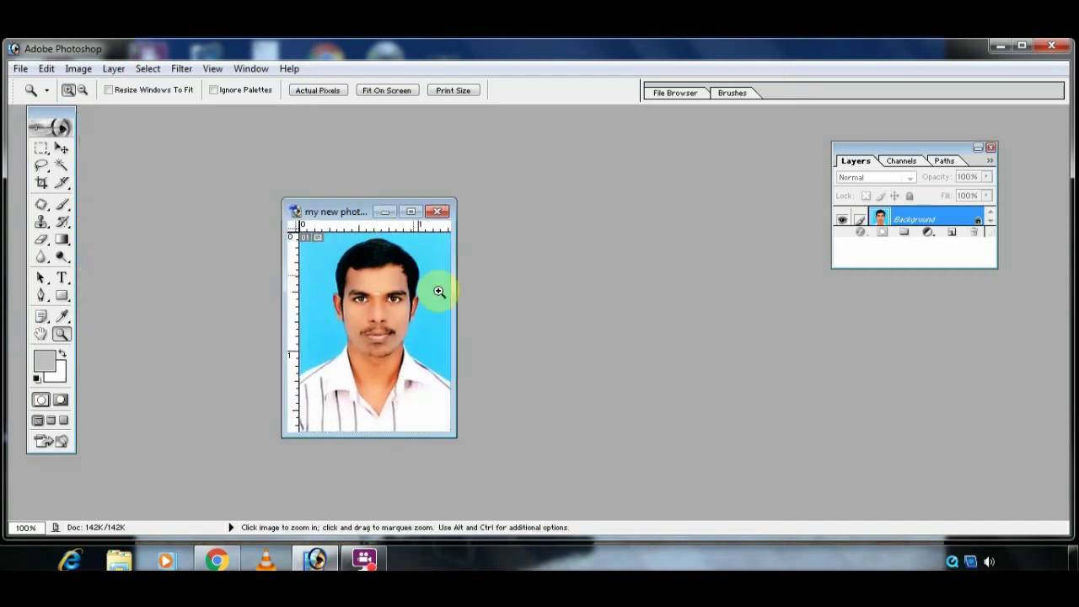
{"action": "left_click", "coordinate": [411, 210]}
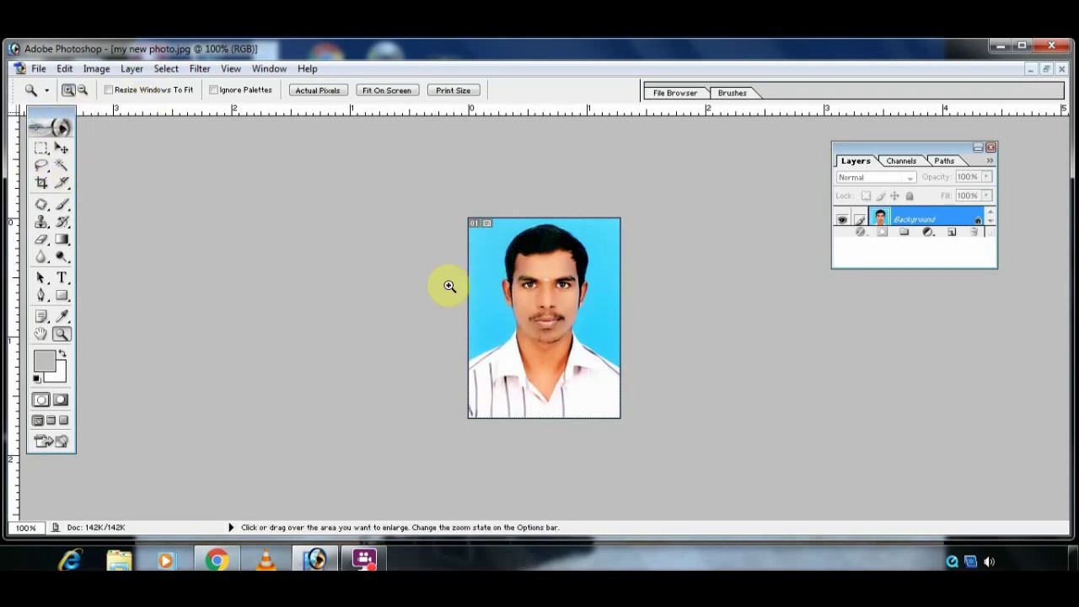
Zoom the passport photo to 200% and bring up the Hue/Saturation adjustment.
{"action": "left_click", "coordinate": [556, 333]}
{"action": "left_click", "coordinate": [83, 90]}
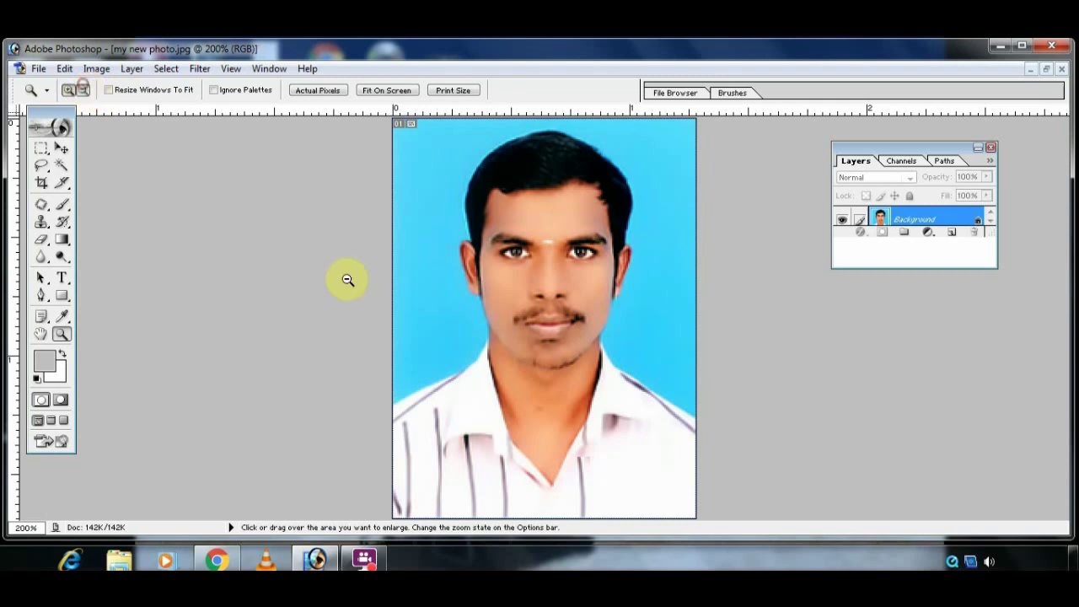
{"action": "left_click", "coordinate": [558, 308]}
{"action": "left_click", "coordinate": [63, 90]}
{"action": "left_click", "coordinate": [518, 313]}
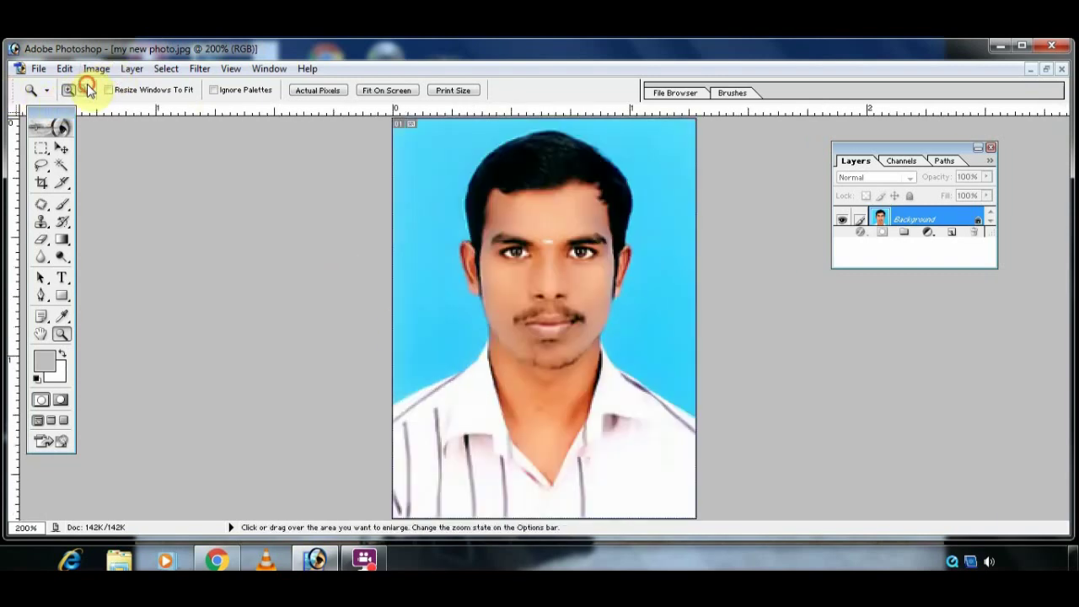
{"action": "left_click", "coordinate": [82, 90]}
{"action": "left_click", "coordinate": [565, 295]}
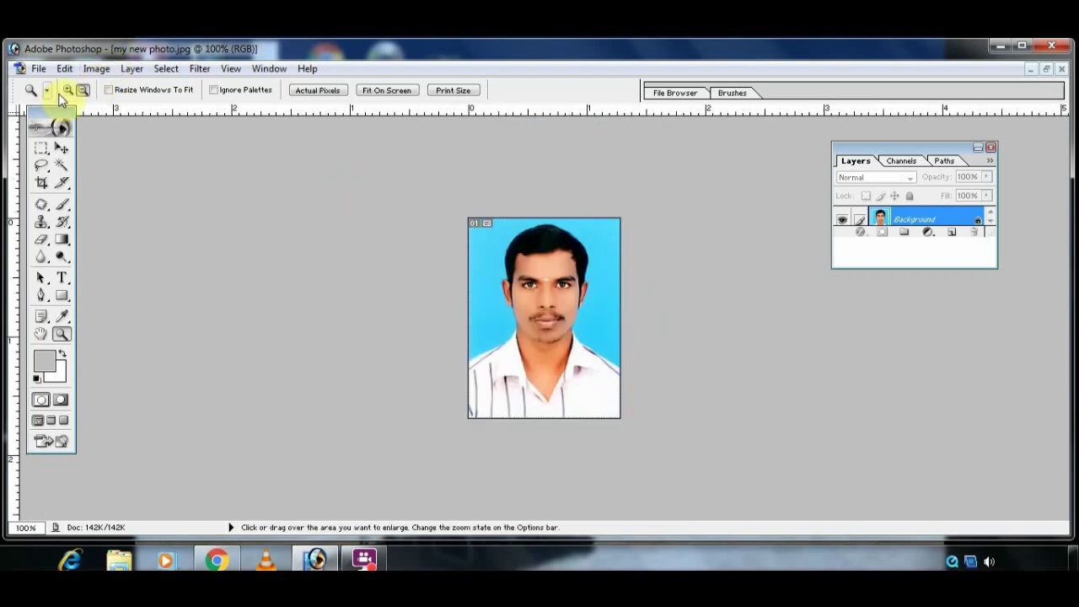
{"action": "left_click", "coordinate": [619, 443]}
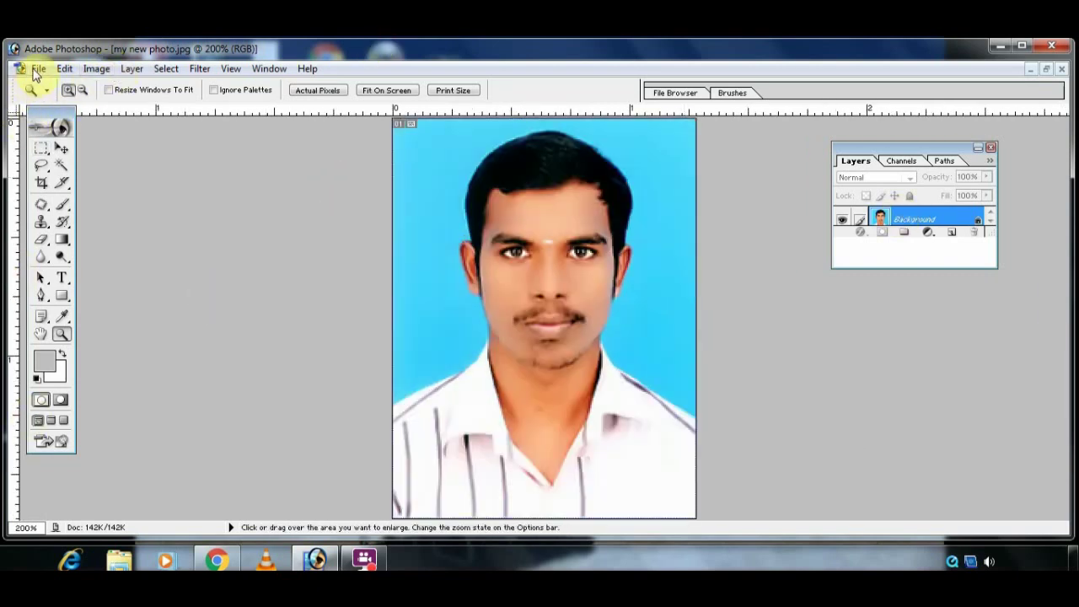
{"action": "left_click", "coordinate": [96, 70]}
{"action": "mouse_move", "coordinate": [132, 111]}
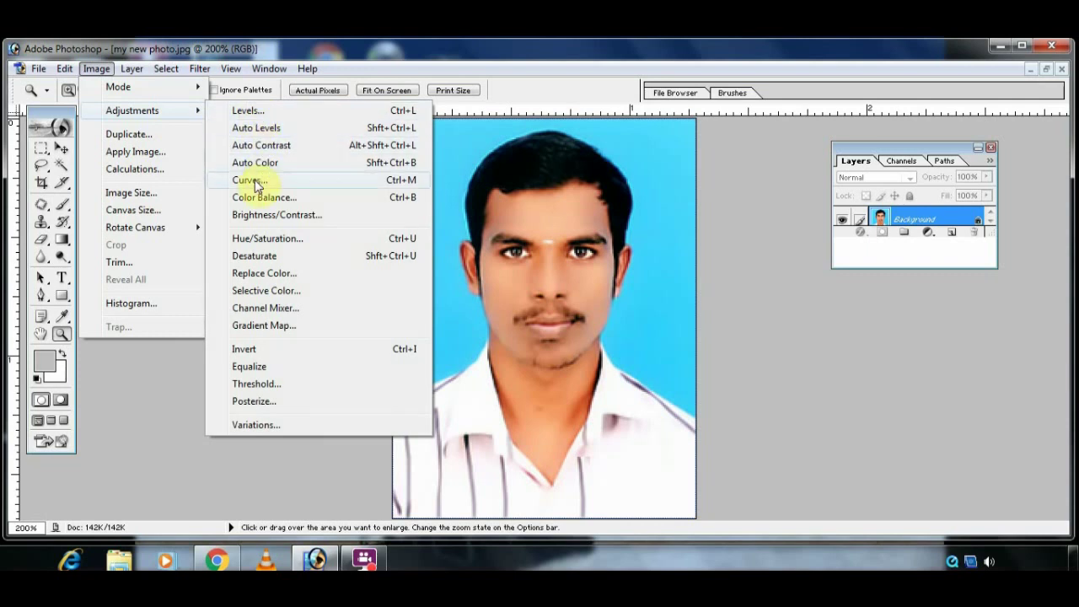
{"action": "left_click", "coordinate": [384, 239]}
Target the Cyans range in Hue/Saturation by sampling the photo's blue background.
{"action": "mouse_move", "coordinate": [884, 308]}
{"action": "left_mouse_down"}
{"action": "mouse_move", "coordinate": [754, 196]}
{"action": "mouse_move", "coordinate": [854, 174]}
{"action": "left_mouse_up"}
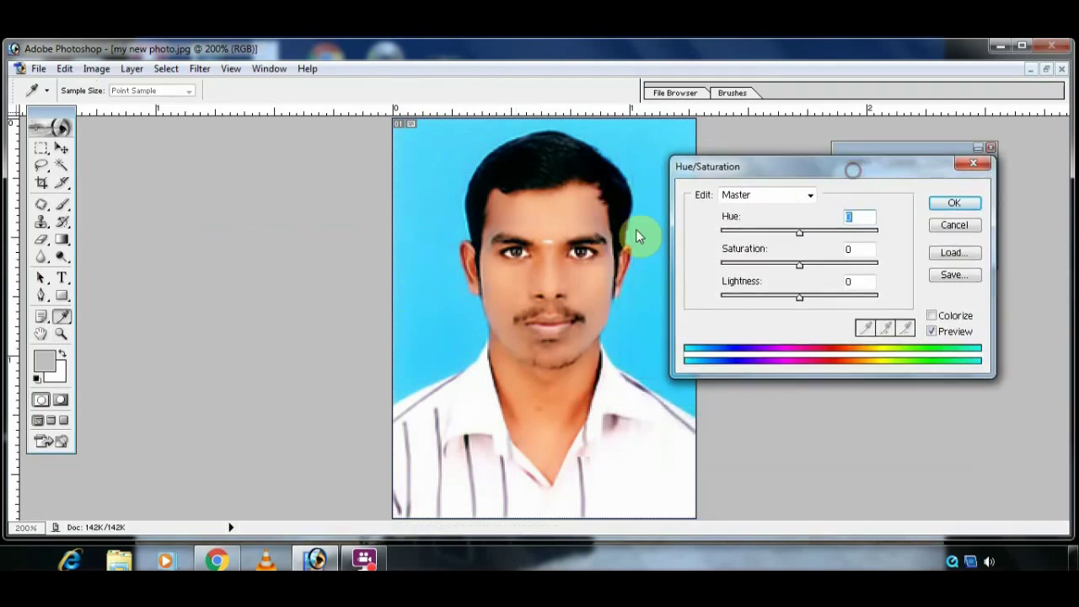
{"action": "left_click", "coordinate": [736, 195]}
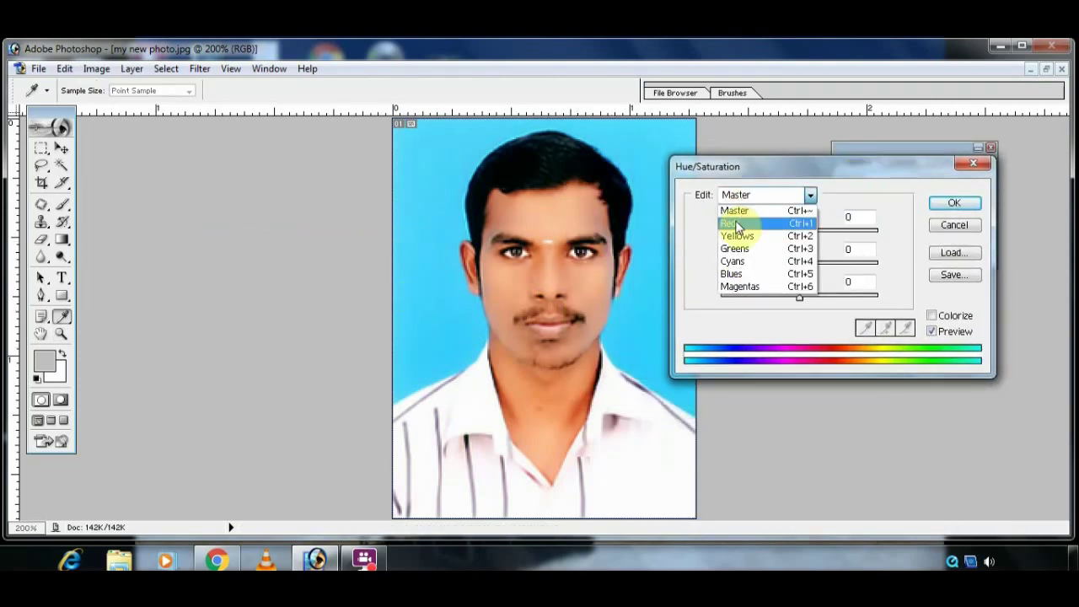
{"action": "left_click", "coordinate": [736, 223]}
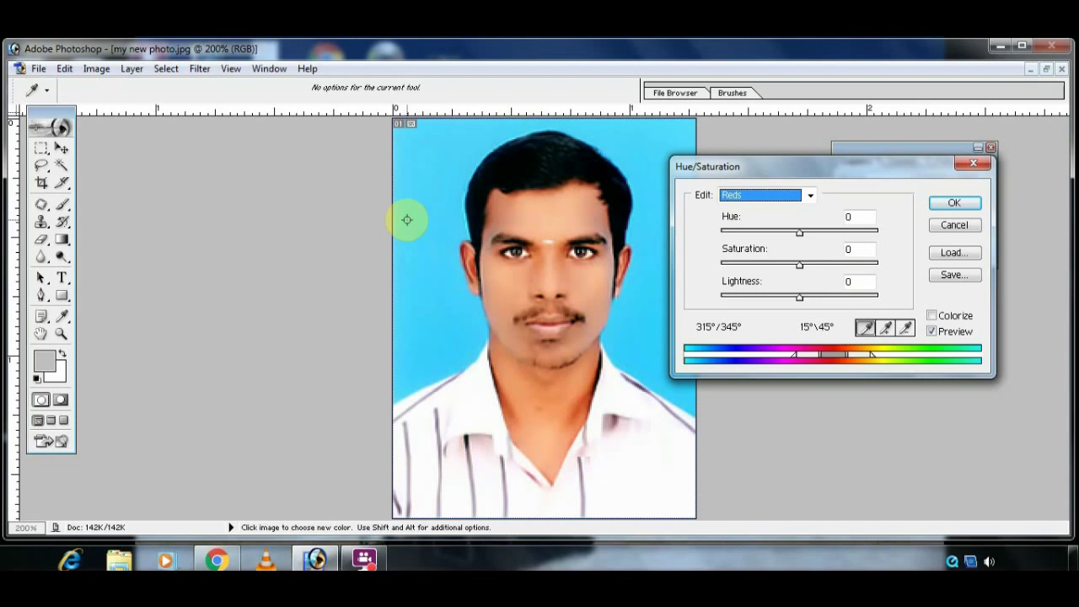
{"action": "left_click", "coordinate": [406, 219]}
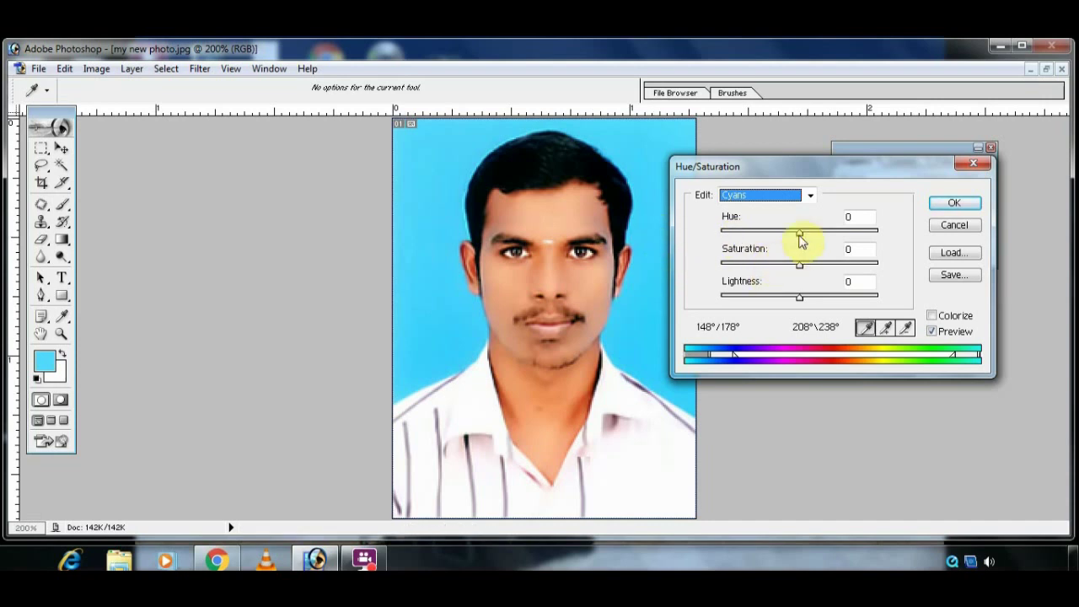
Drag the Cyans Hue slider until the background turns lime green, and apply it.
{"action": "left_click_drag", "start_coordinate": [801, 235], "coordinate": [801, 234]}
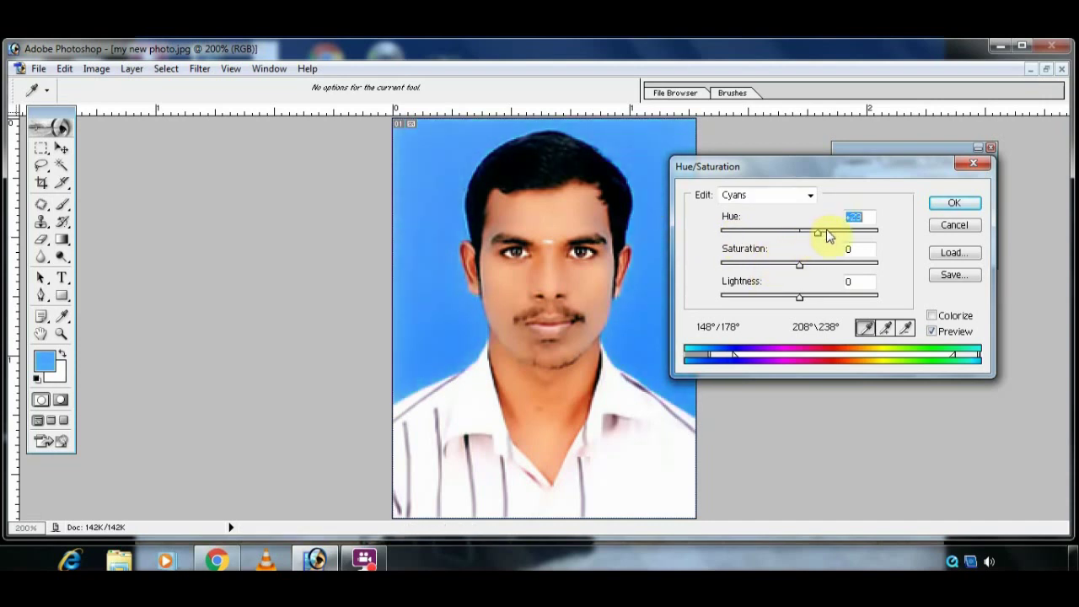
{"action": "left_click_drag", "start_coordinate": [815, 232], "coordinate": [829, 237]}
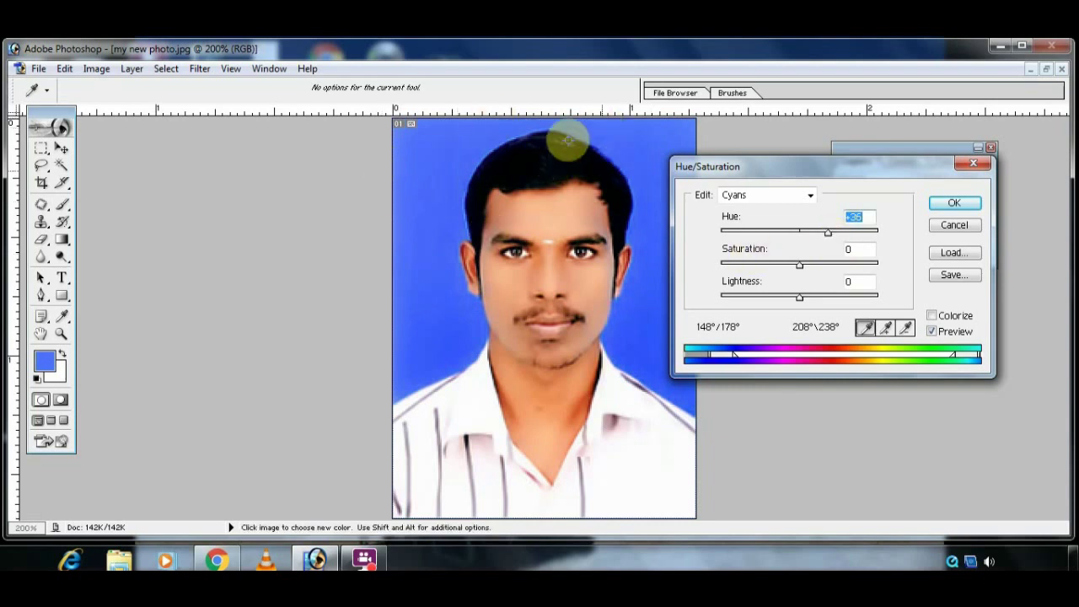
{"action": "left_click_drag", "start_coordinate": [828, 237], "coordinate": [849, 233]}
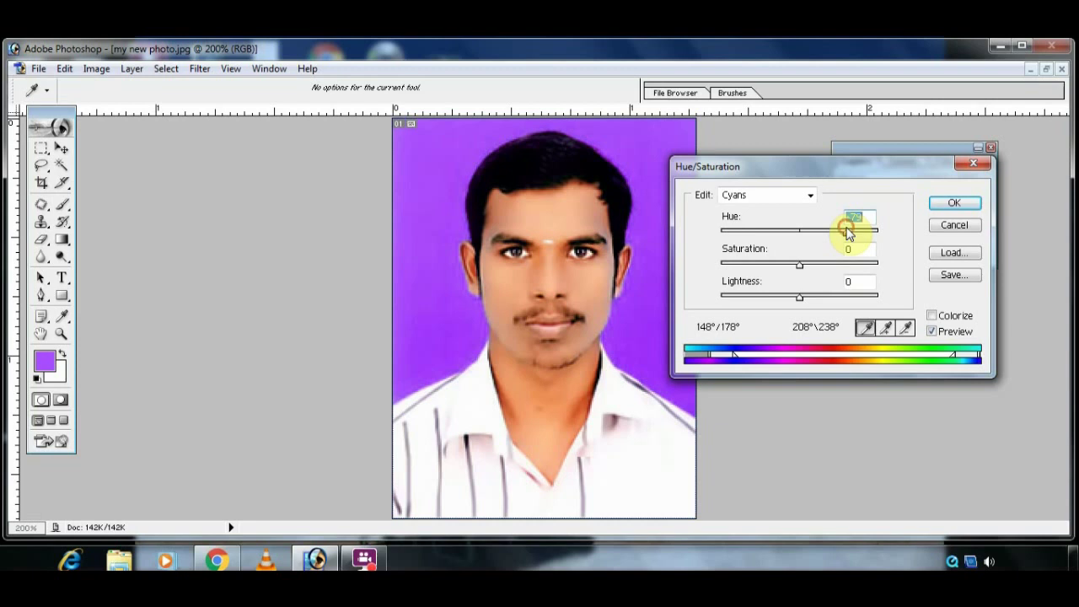
{"action": "left_click_drag", "start_coordinate": [849, 242], "coordinate": [864, 240]}
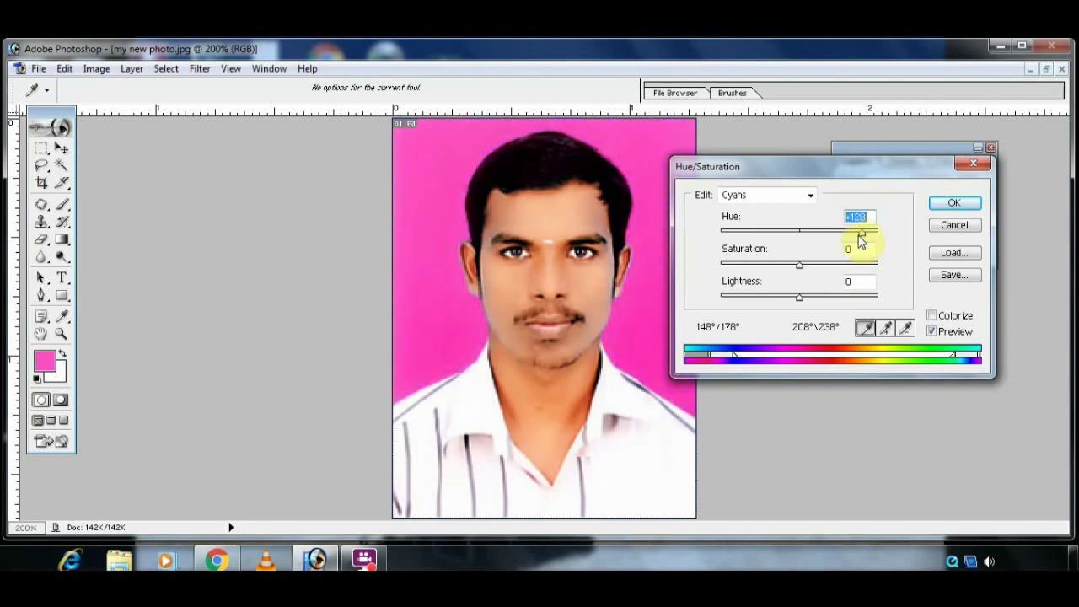
{"action": "left_click_drag", "start_coordinate": [862, 239], "coordinate": [746, 236]}
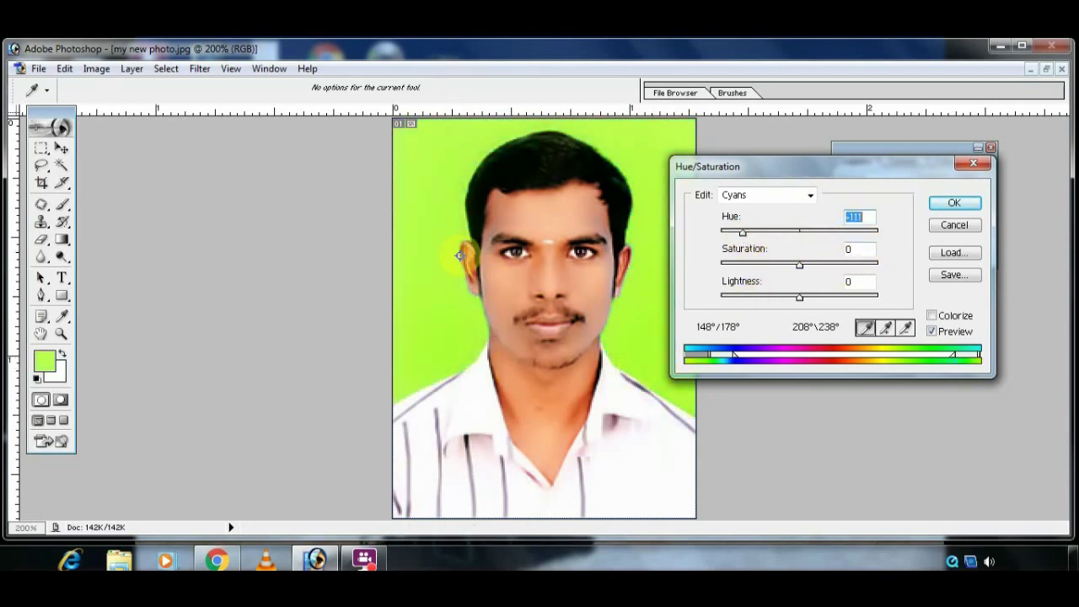
{"action": "left_click", "coordinate": [951, 203]}
{"action": "key", "text": "z"}
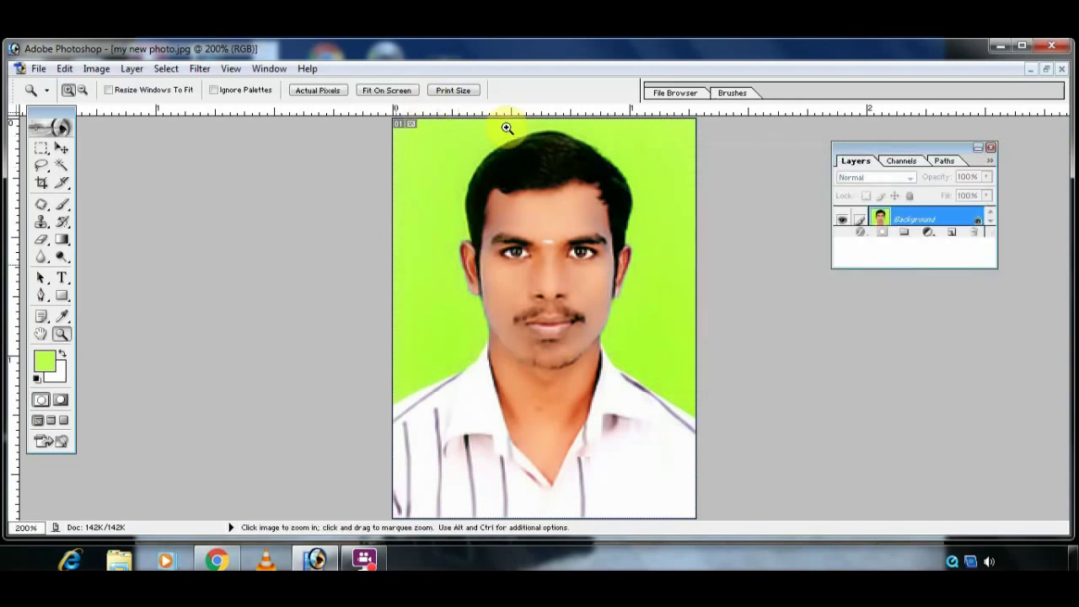
Save the green-background photo to the Desktop as a new JPEG, VELAVAN.jpg, with default options.
{"action": "left_click", "coordinate": [38, 68]}
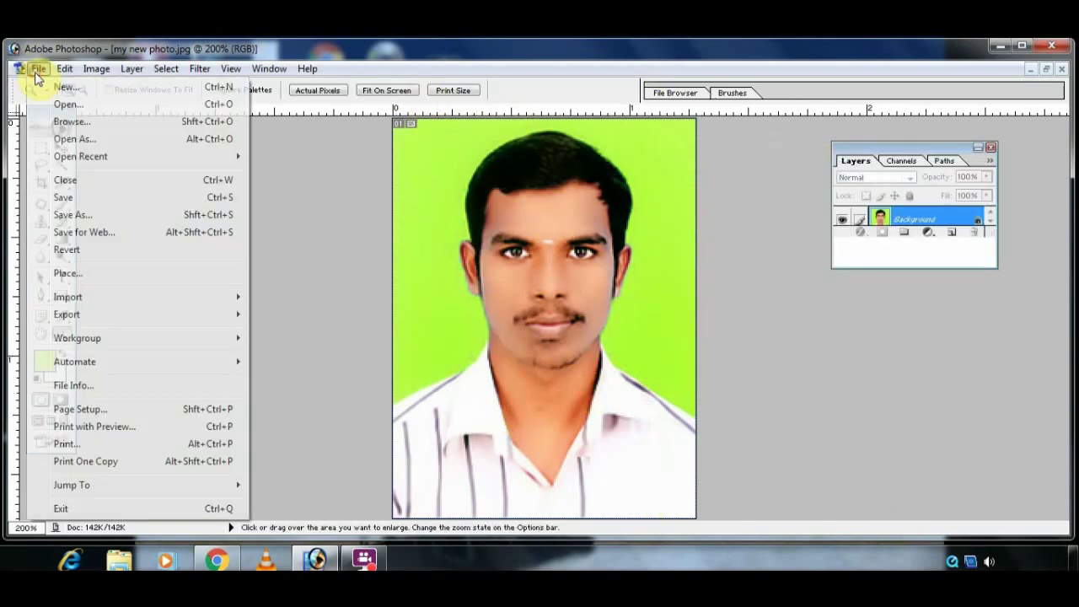
{"action": "left_click", "coordinate": [66, 217]}
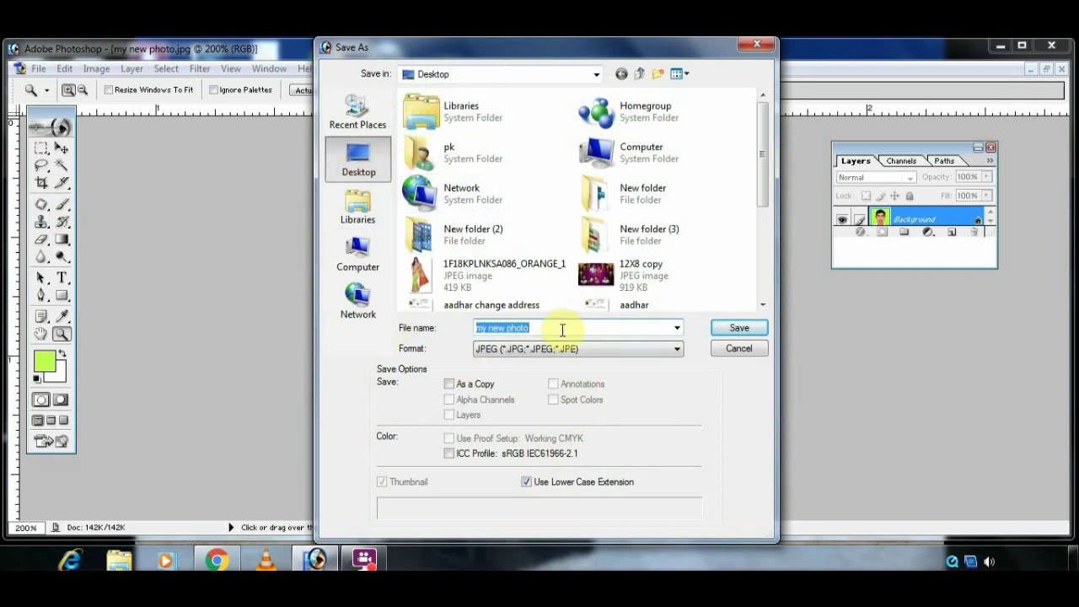
{"action": "type", "text": "VELAVAN"}
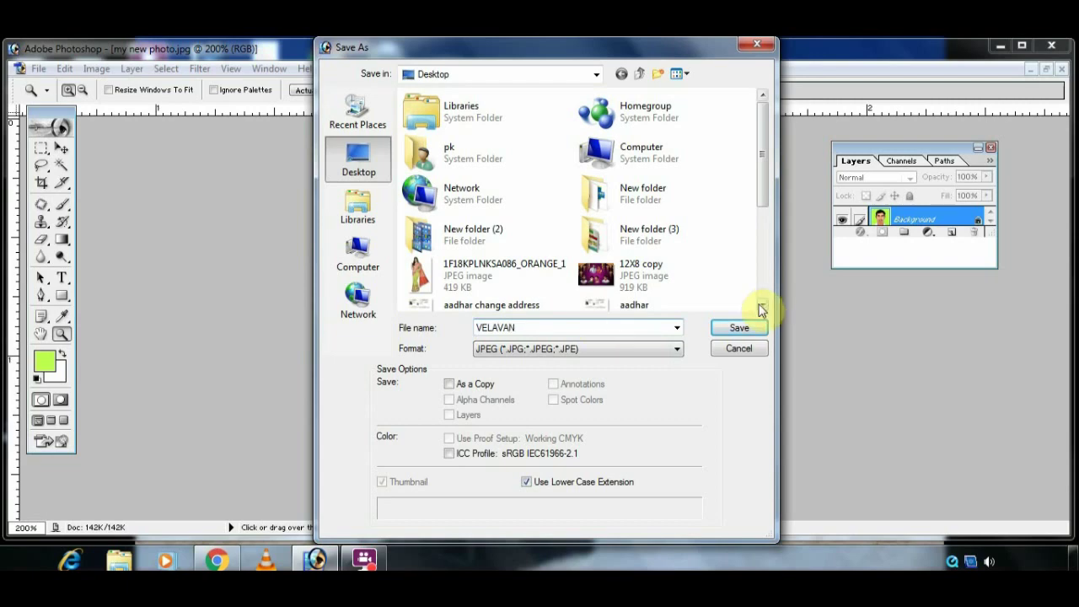
{"action": "left_click", "coordinate": [740, 325]}
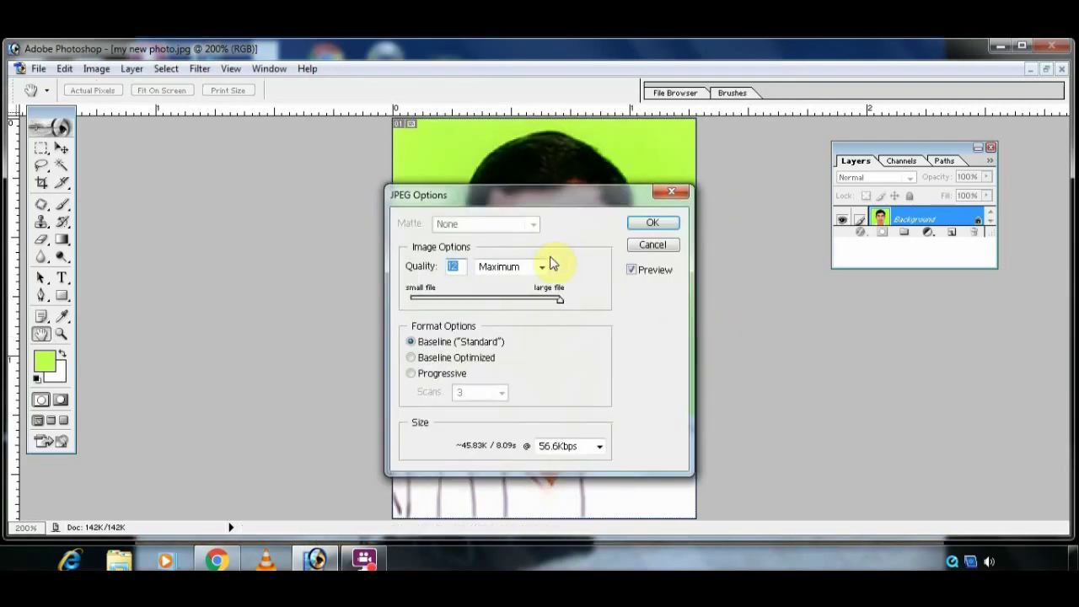
{"action": "left_click", "coordinate": [637, 229]}
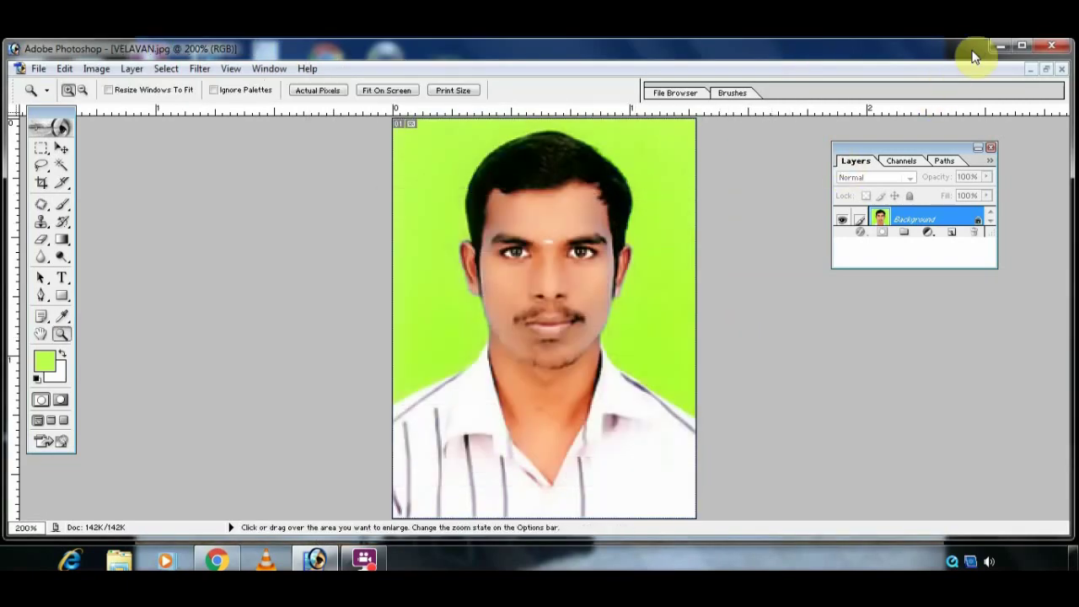
{"action": "left_click", "coordinate": [1002, 45]}
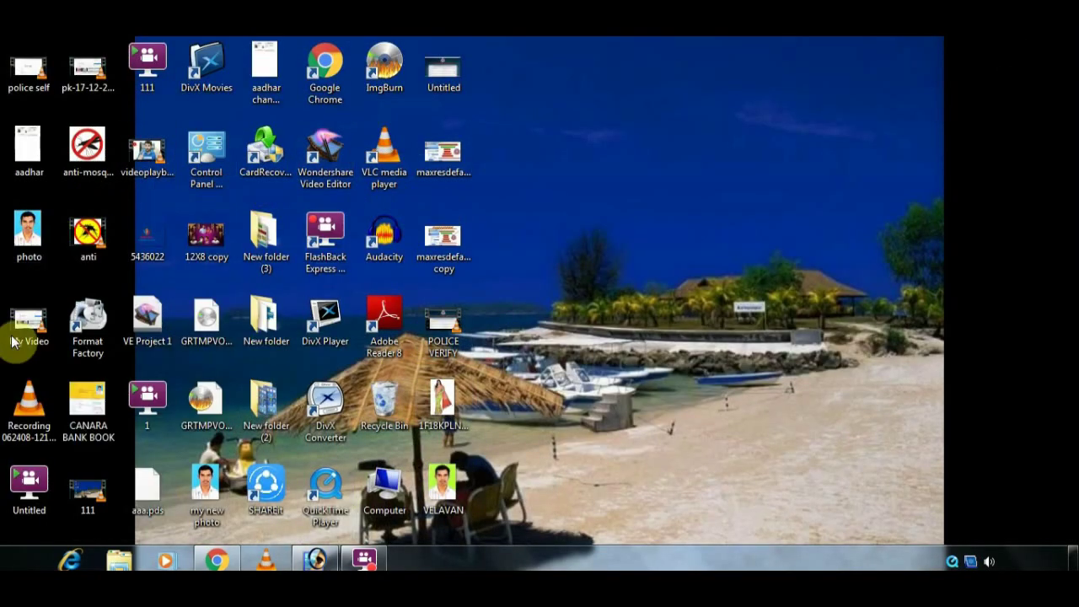
Compare the original photo and VELAVAN in Photo Viewer, then close VELAVAN.jpg in Photoshop.
{"action": "left_click", "coordinate": [20, 236]}
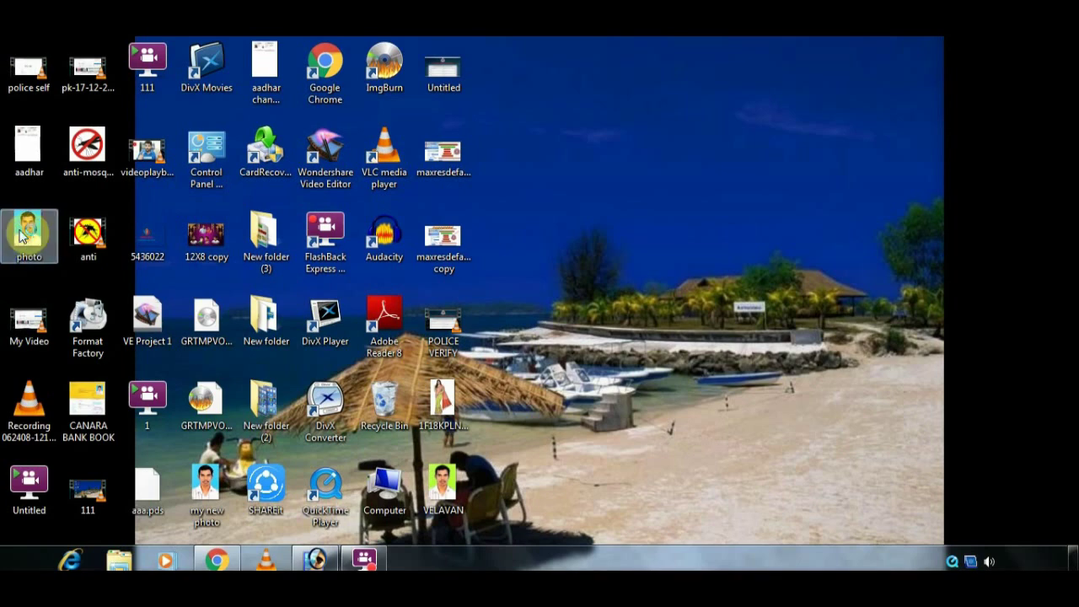
{"action": "double_click", "coordinate": [20, 236]}
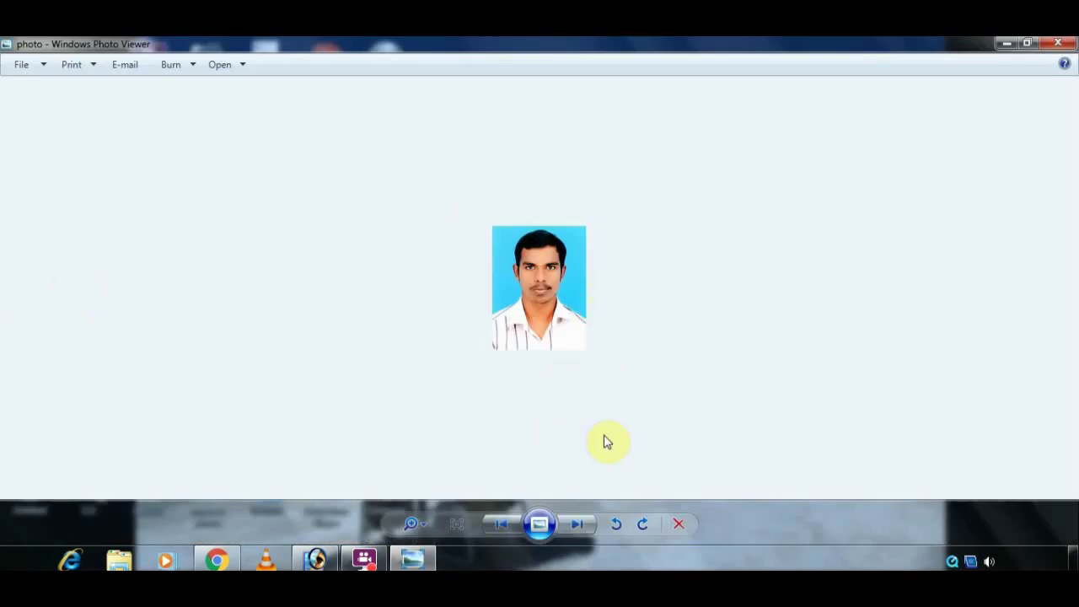
{"action": "left_click", "coordinate": [1060, 44]}
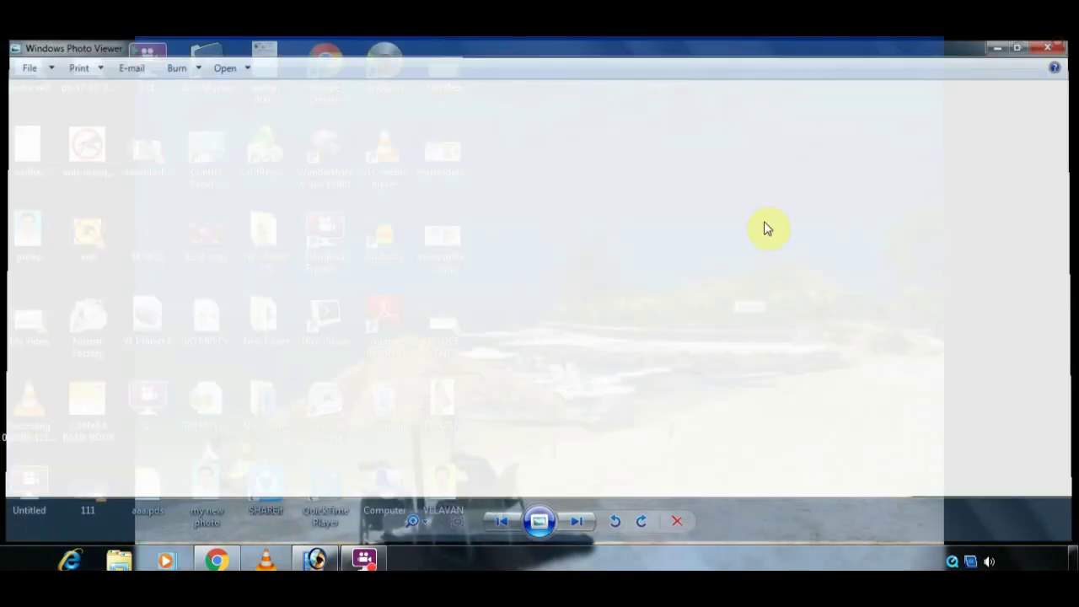
{"action": "double_click", "coordinate": [442, 488]}
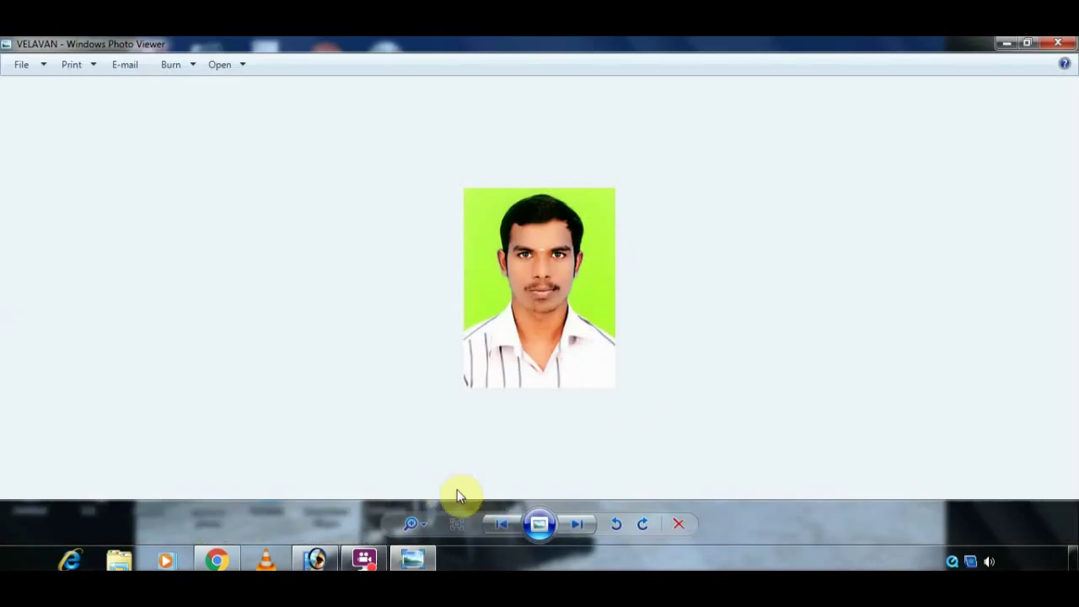
{"action": "left_click", "coordinate": [1062, 44]}
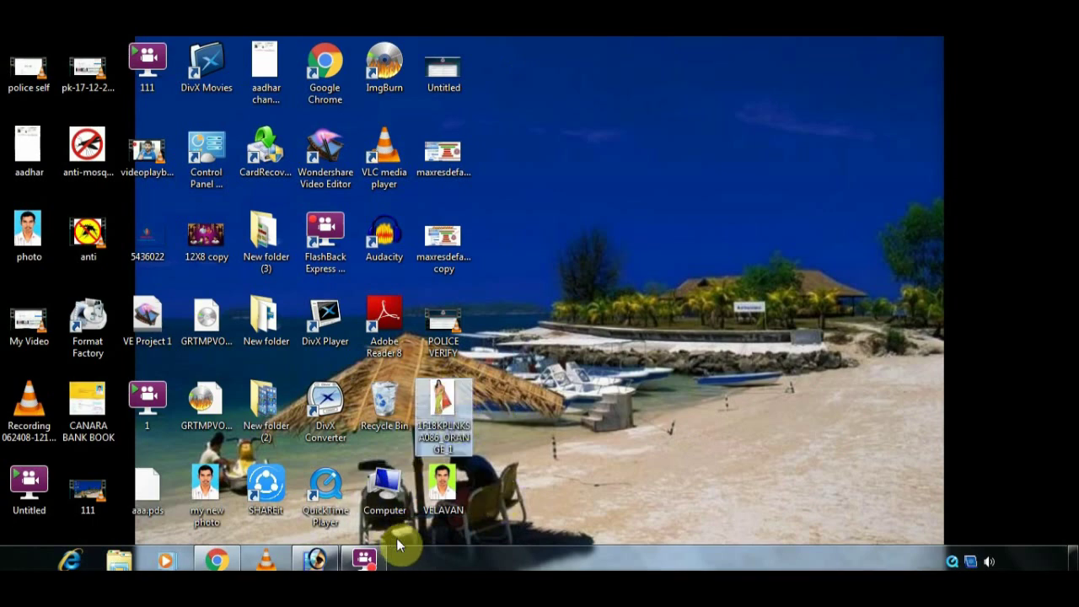
{"action": "left_click", "coordinate": [316, 558]}
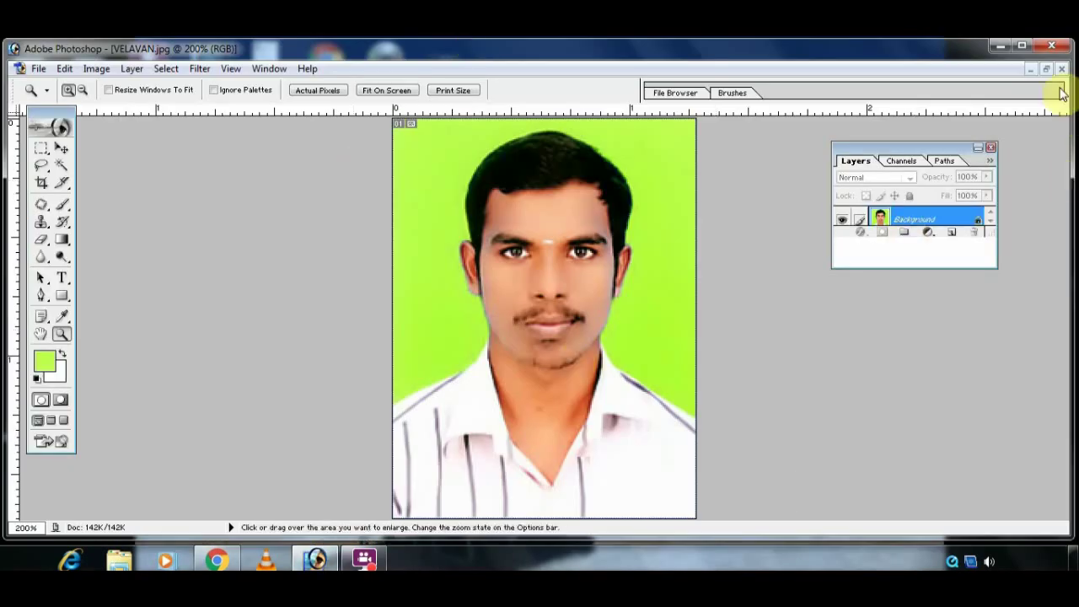
{"action": "left_click", "coordinate": [1061, 71]}
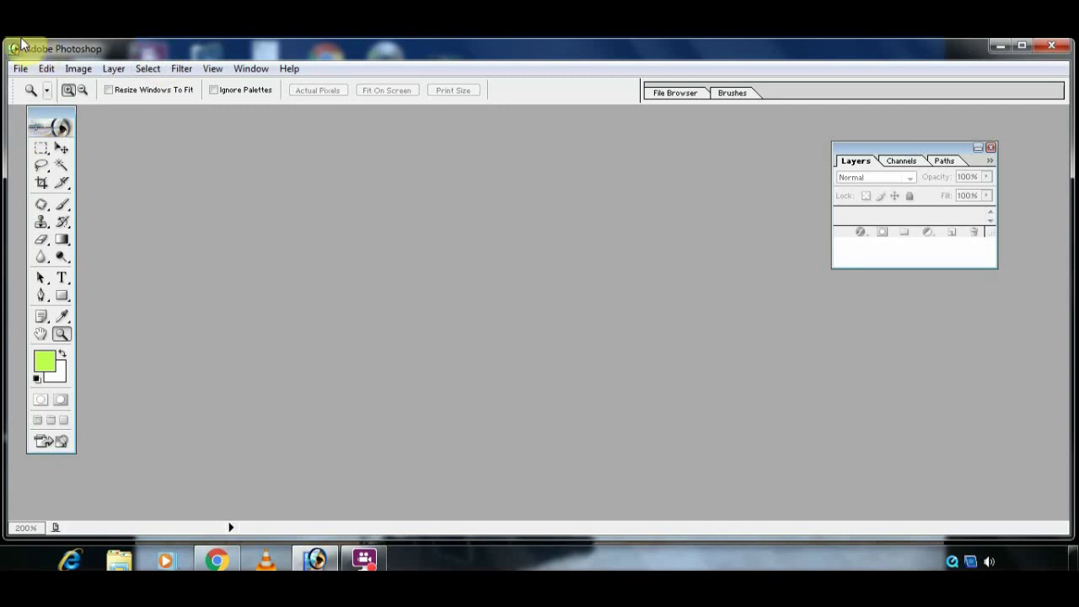
Open the saree image 1F18KPLNKSA086_ORANGE_1 from the Desktop folder.
{"action": "left_click", "coordinate": [20, 69]}
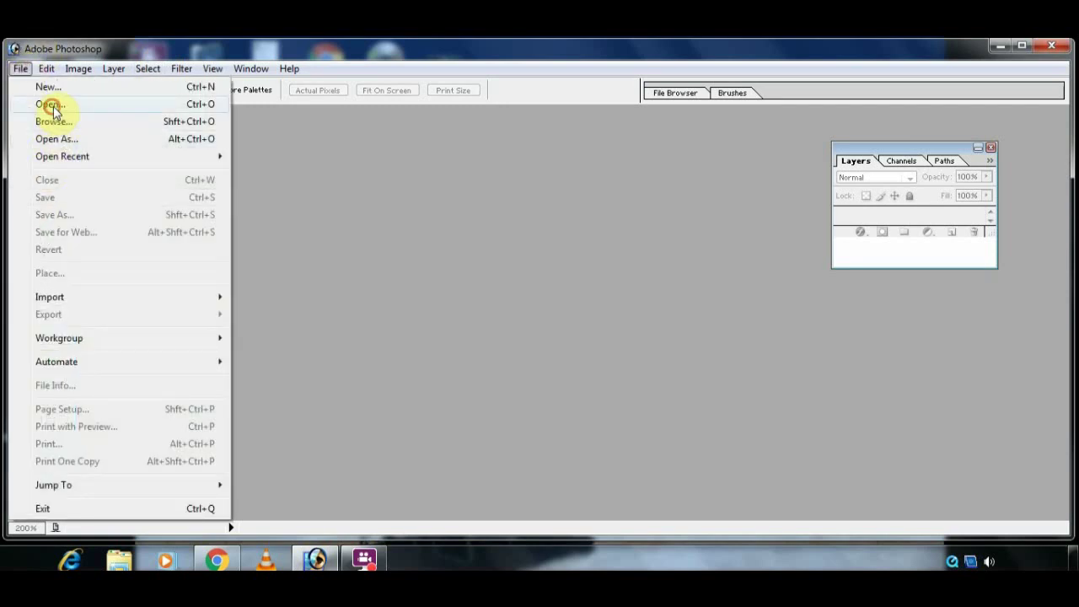
{"action": "left_click", "coordinate": [46, 104]}
{"action": "left_click_drag", "start_coordinate": [753, 156], "coordinate": [741, 356]}
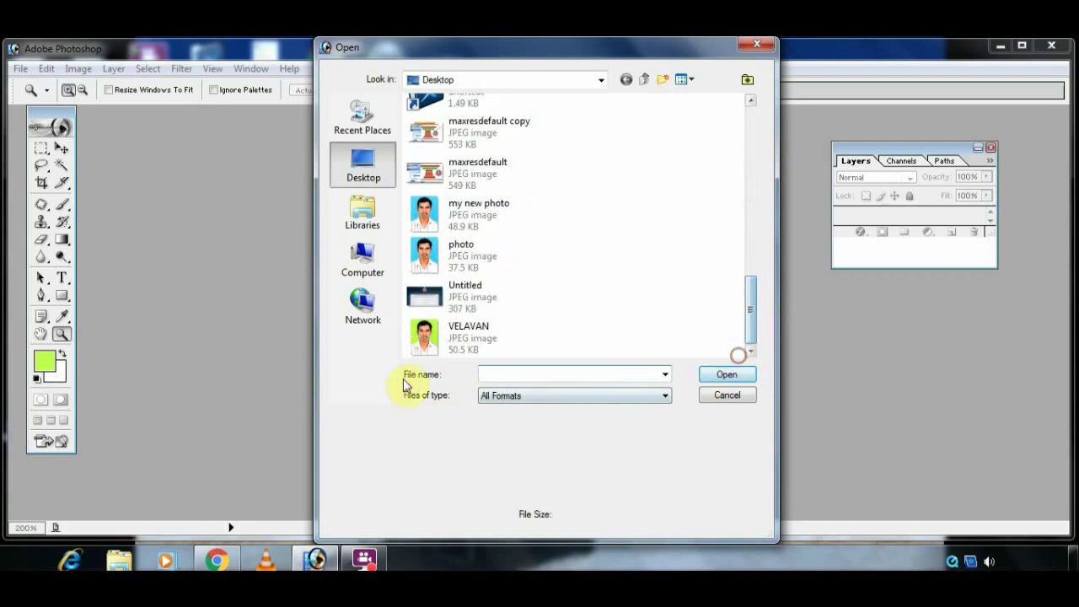
{"action": "left_click_drag", "start_coordinate": [749, 329], "coordinate": [761, 209]}
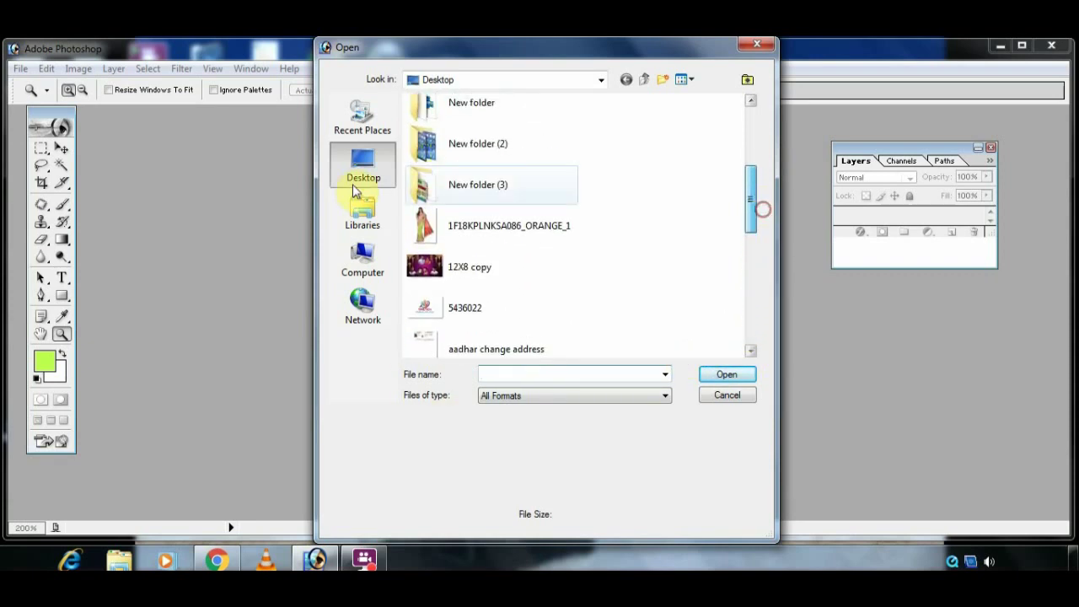
{"action": "double_click", "coordinate": [506, 212]}
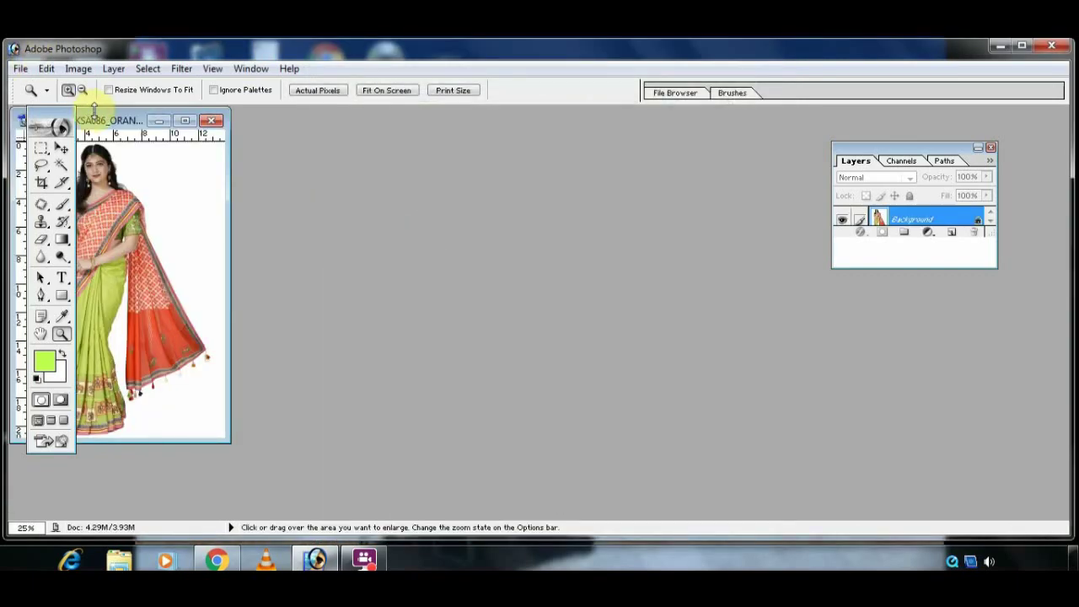
Maximize the saree image window and zoom in to 100% on the green skirt.
{"action": "left_click_drag", "start_coordinate": [113, 122], "coordinate": [388, 133]}
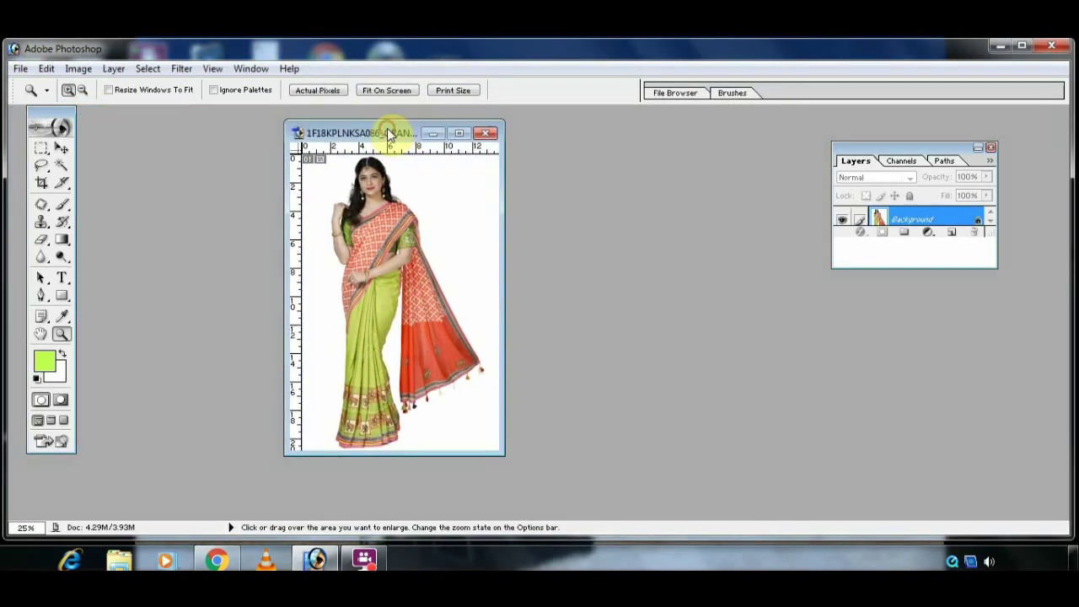
{"action": "left_click", "coordinate": [458, 133]}
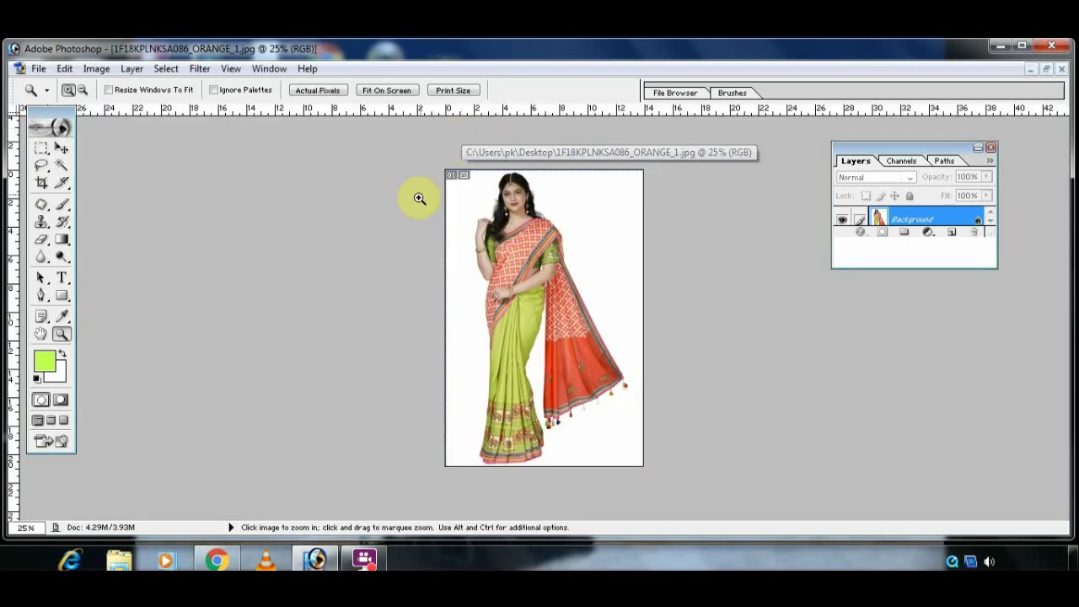
{"action": "left_click", "coordinate": [82, 90]}
{"action": "left_click", "coordinate": [68, 90]}
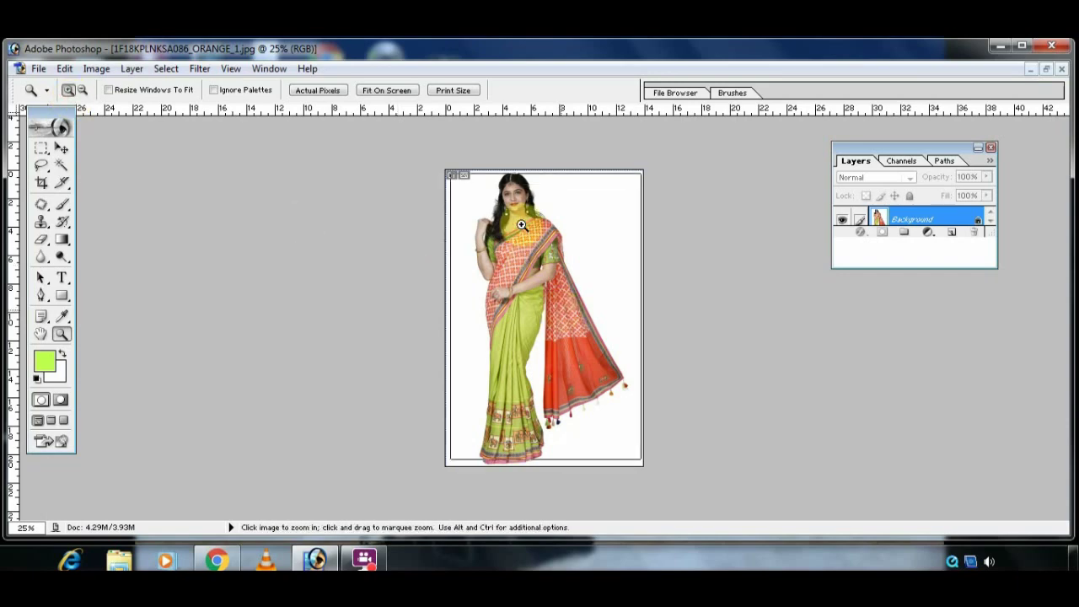
{"action": "left_click", "coordinate": [527, 257]}
{"action": "left_click", "coordinate": [510, 287]}
{"action": "left_click_drag", "start_coordinate": [364, 224], "coordinate": [662, 515]}
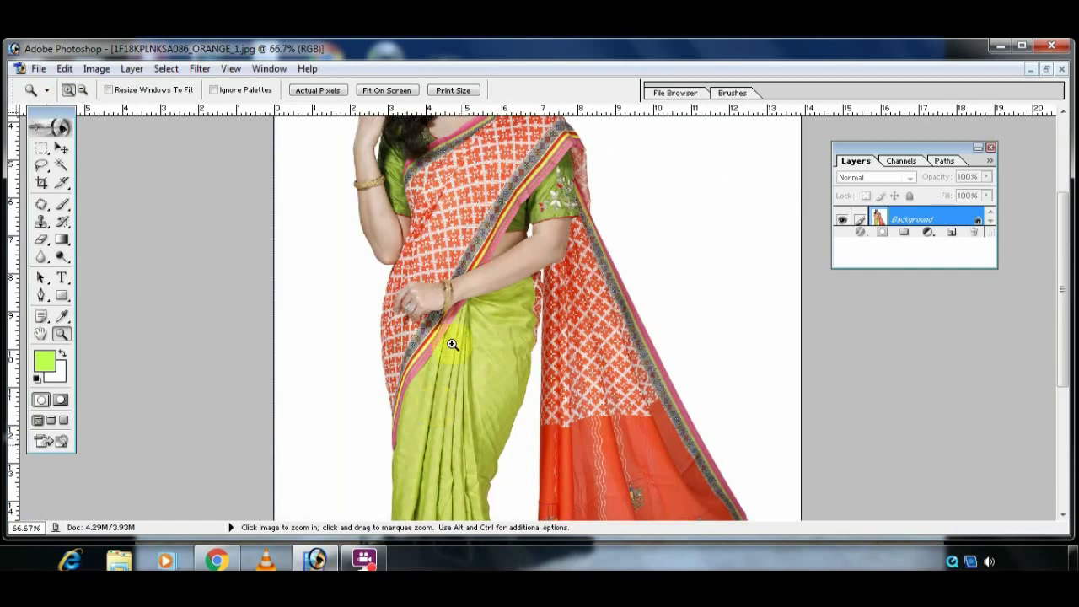
{"action": "left_click", "coordinate": [478, 417]}
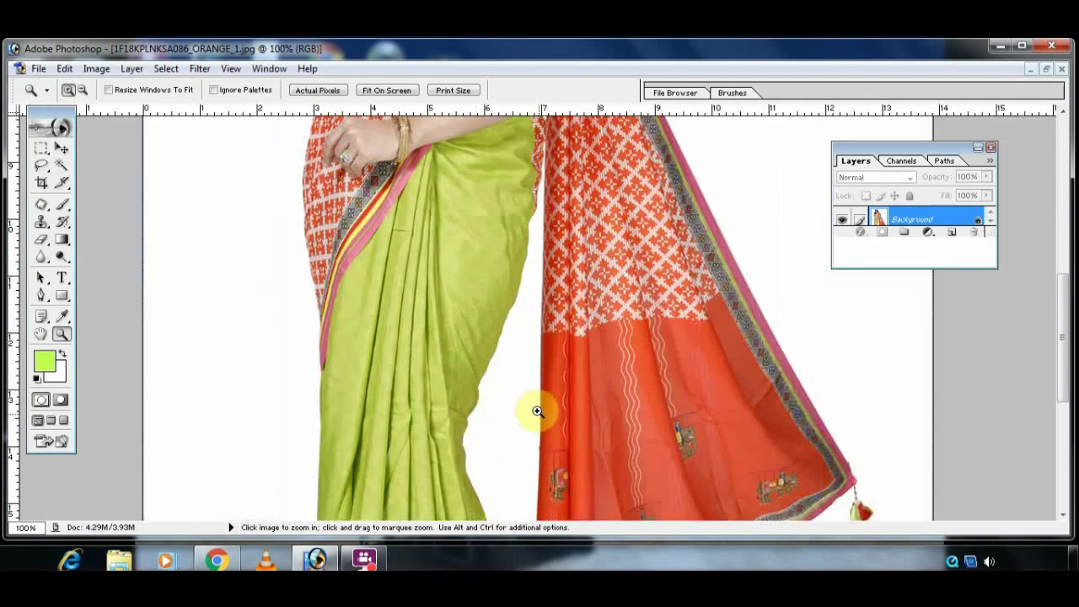
Scroll the 100% view over the skirt area and bring up the Image menu.
{"action": "scroll", "coordinate": [538, 410], "scroll_direction": "up", "scroll_amount": 1}
{"action": "scroll", "coordinate": [527, 400], "scroll_direction": "up", "scroll_amount": 2}
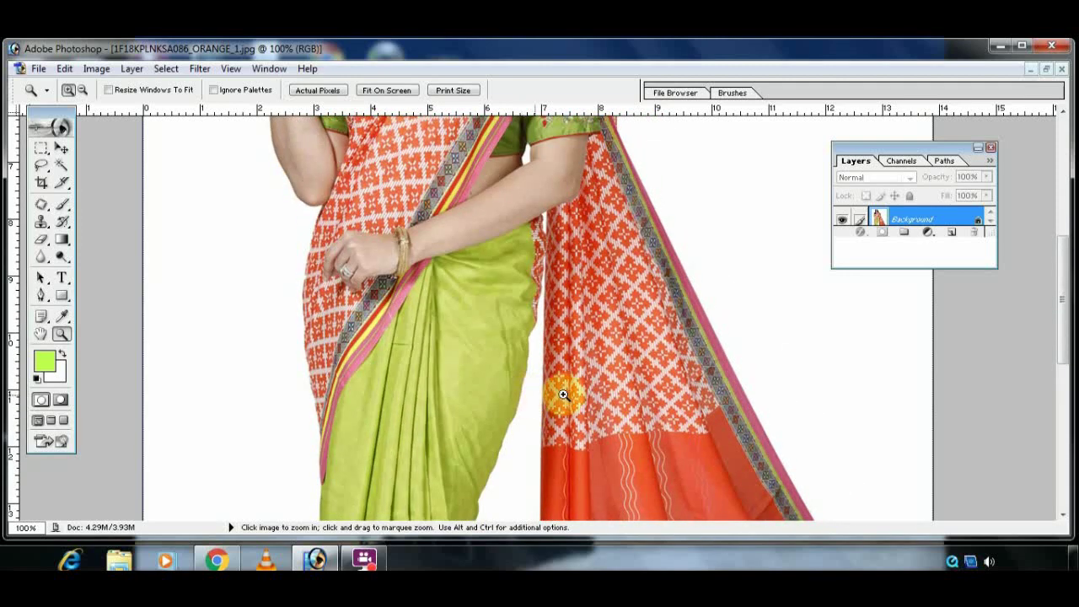
{"action": "scroll", "coordinate": [561, 393], "scroll_direction": "down", "scroll_amount": 1}
{"action": "scroll", "coordinate": [563, 394], "scroll_direction": "down", "scroll_amount": 1}
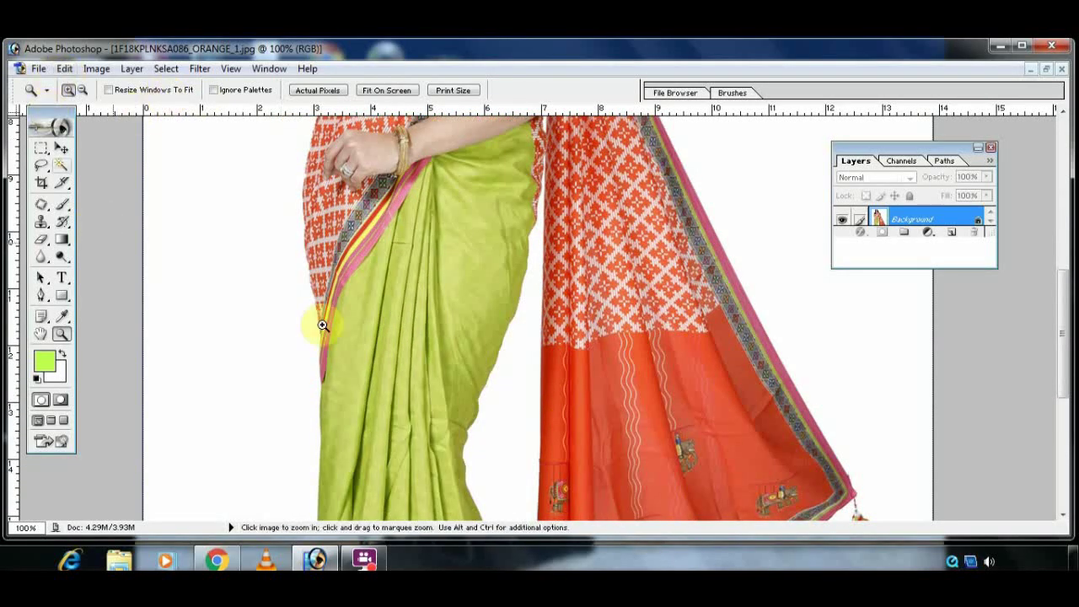
{"action": "left_click", "coordinate": [99, 71]}
{"action": "mouse_move", "coordinate": [132, 110]}
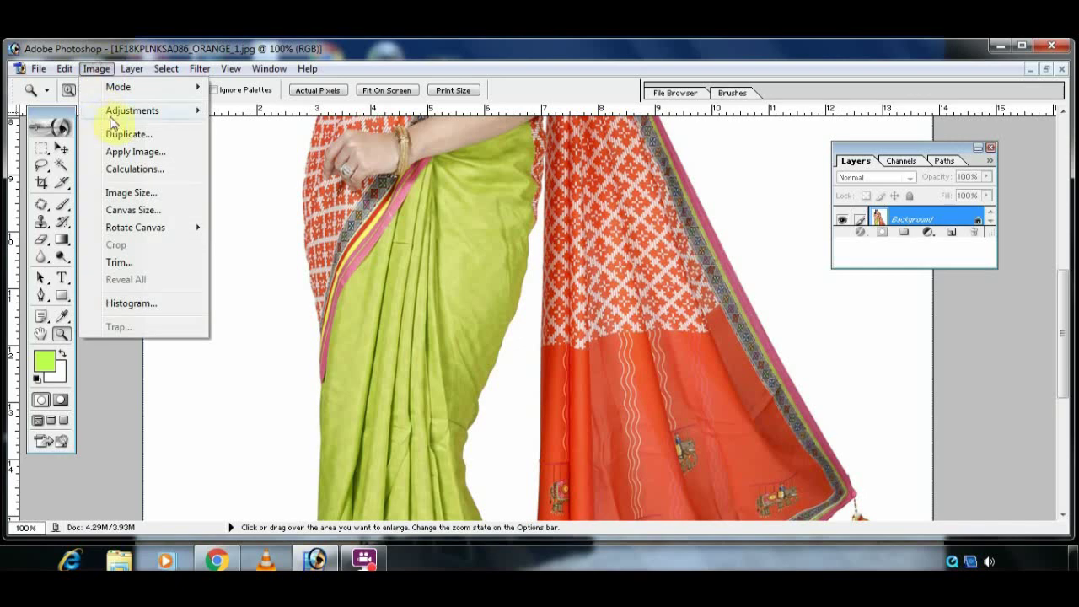
Shift the Yellows hue by +169, sampled from the skirt, turning the green skirt royal blue.
{"action": "left_click", "coordinate": [263, 237]}
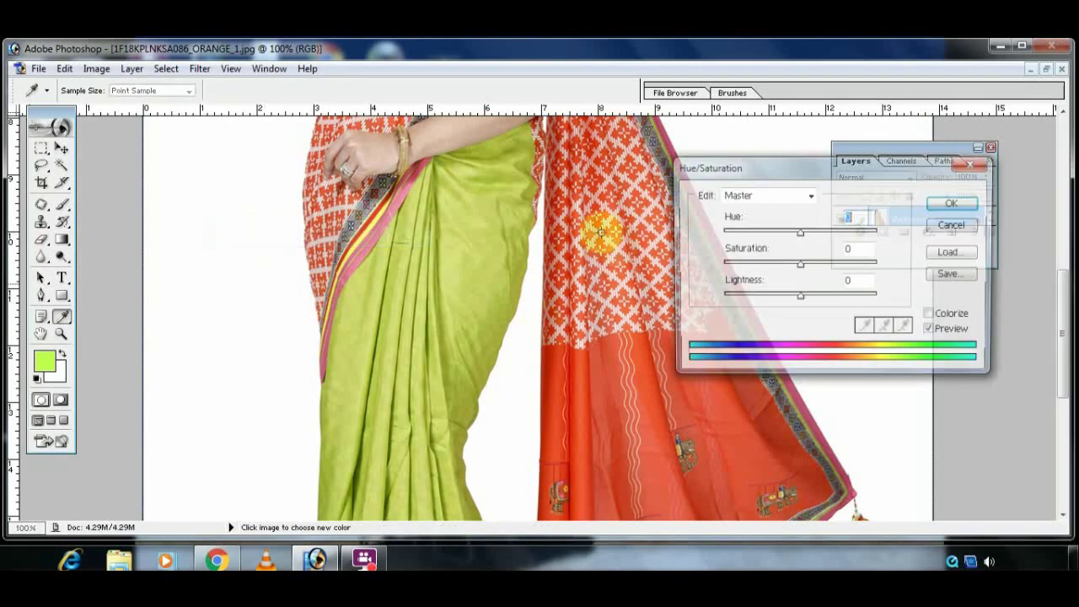
{"action": "left_click", "coordinate": [763, 196]}
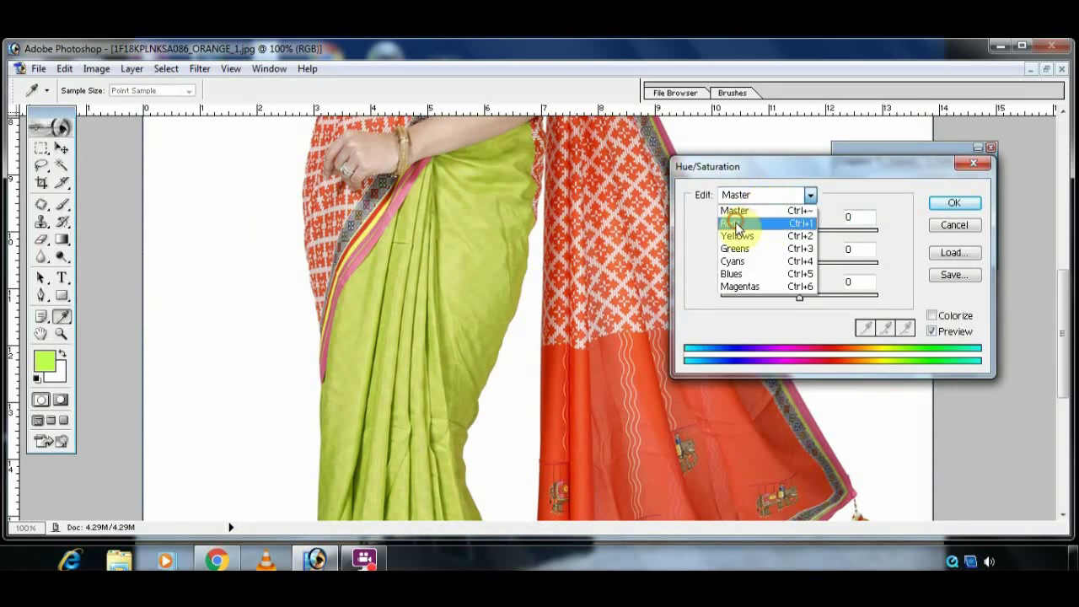
{"action": "left_click", "coordinate": [738, 236]}
{"action": "left_click", "coordinate": [451, 268]}
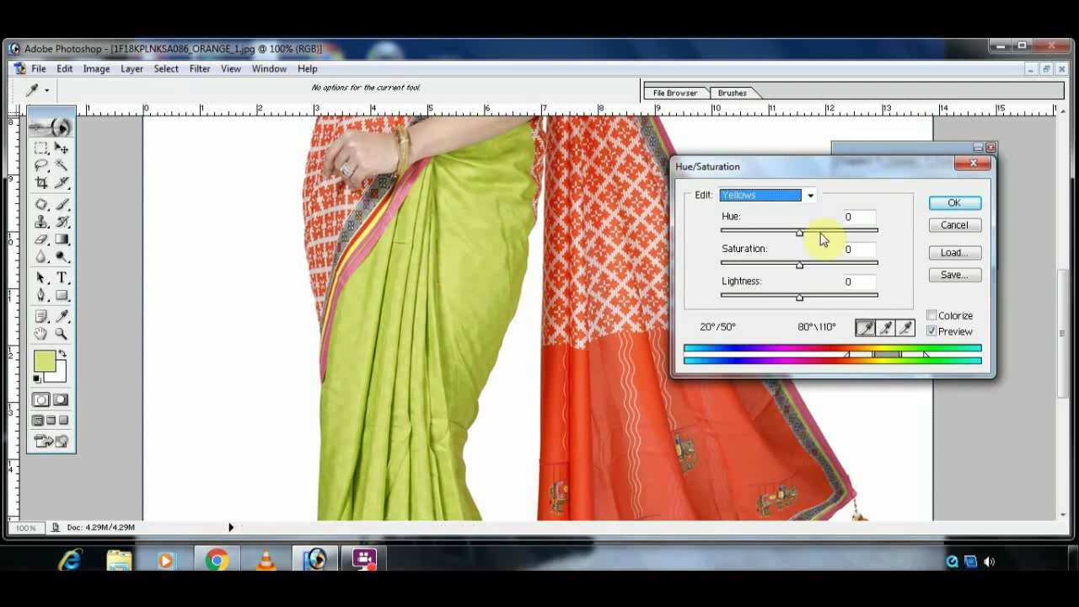
{"action": "left_click_drag", "start_coordinate": [799, 240], "coordinate": [873, 236]}
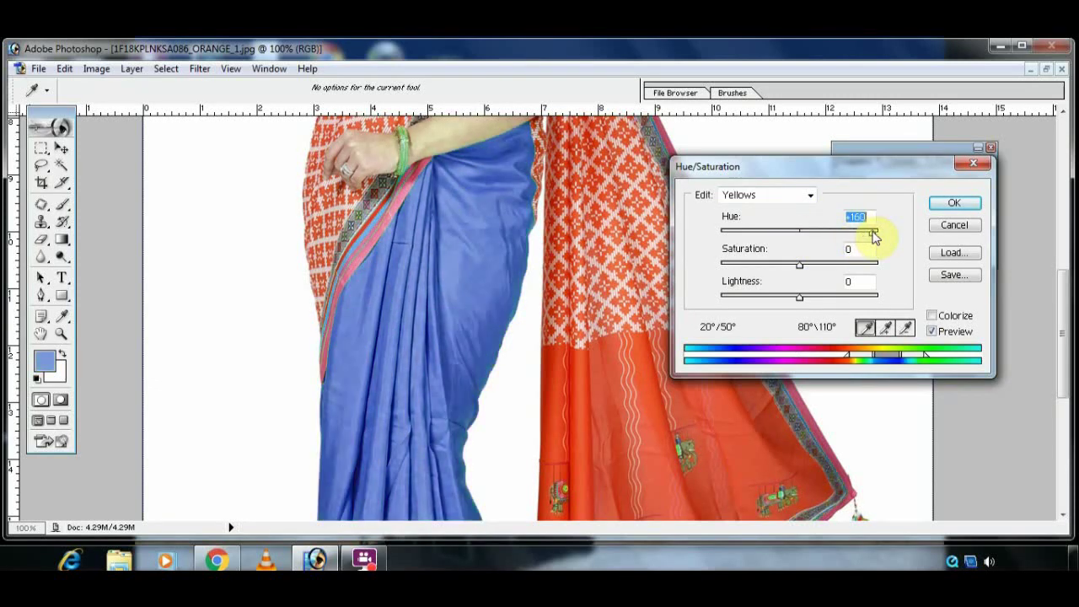
{"action": "left_click", "coordinate": [953, 203]}
{"action": "key", "text": "z"}
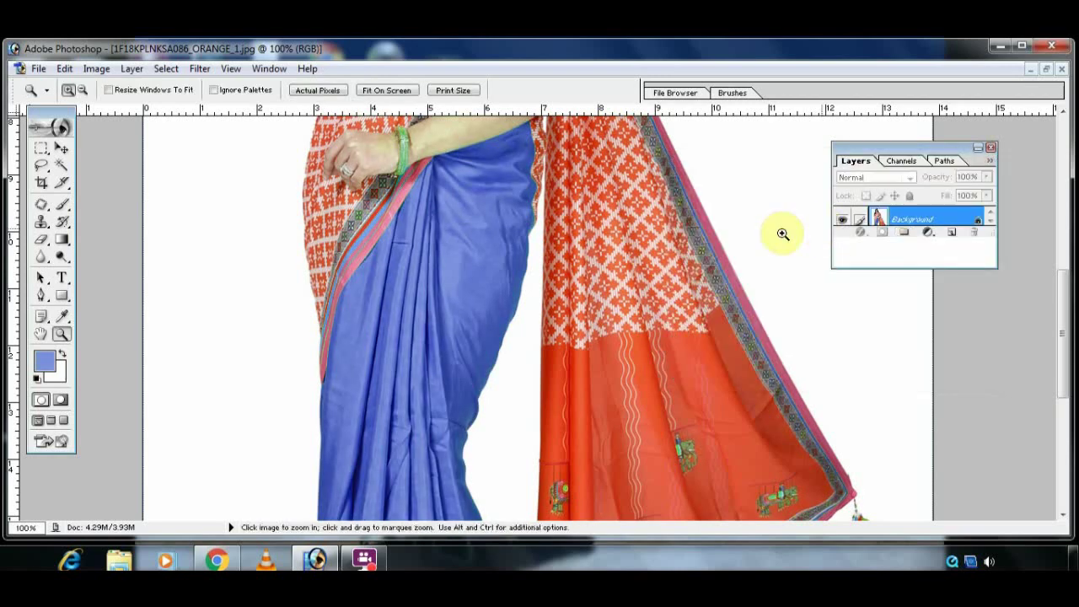
Zoom out to the whole figure and back to 100% to inspect the blue recolour.
{"action": "left_click", "coordinate": [83, 90]}
{"action": "left_click", "coordinate": [337, 241]}
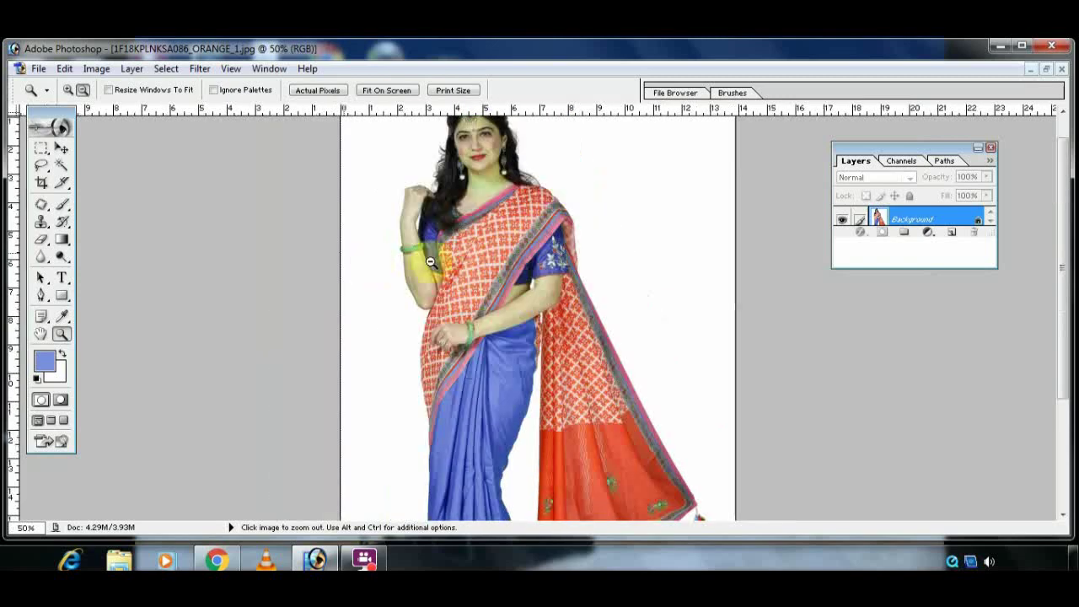
{"action": "left_click", "coordinate": [69, 90]}
{"action": "left_click", "coordinate": [469, 290]}
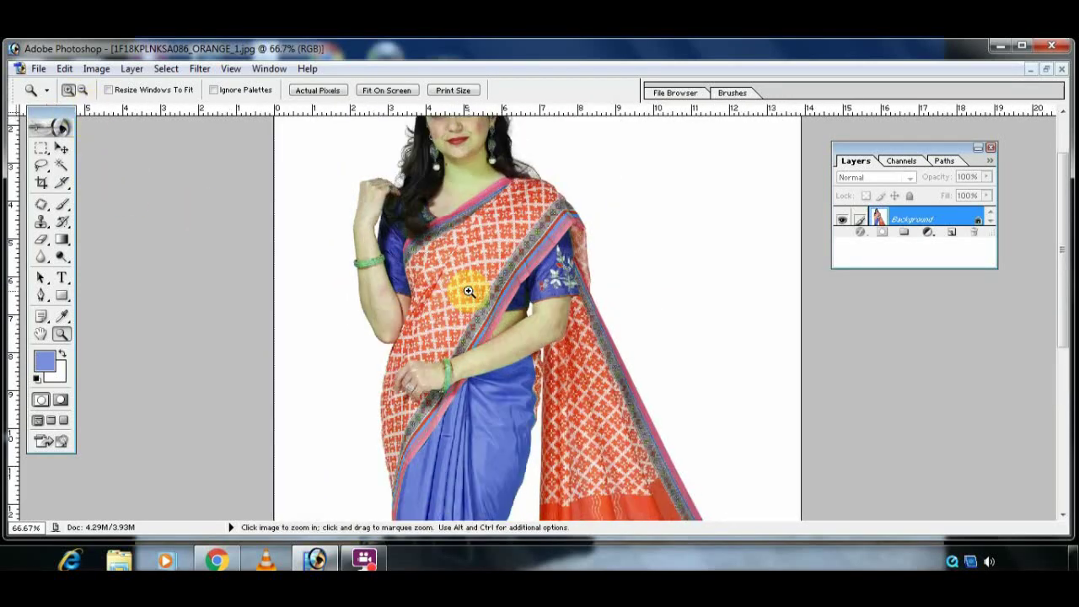
{"action": "left_click", "coordinate": [469, 291]}
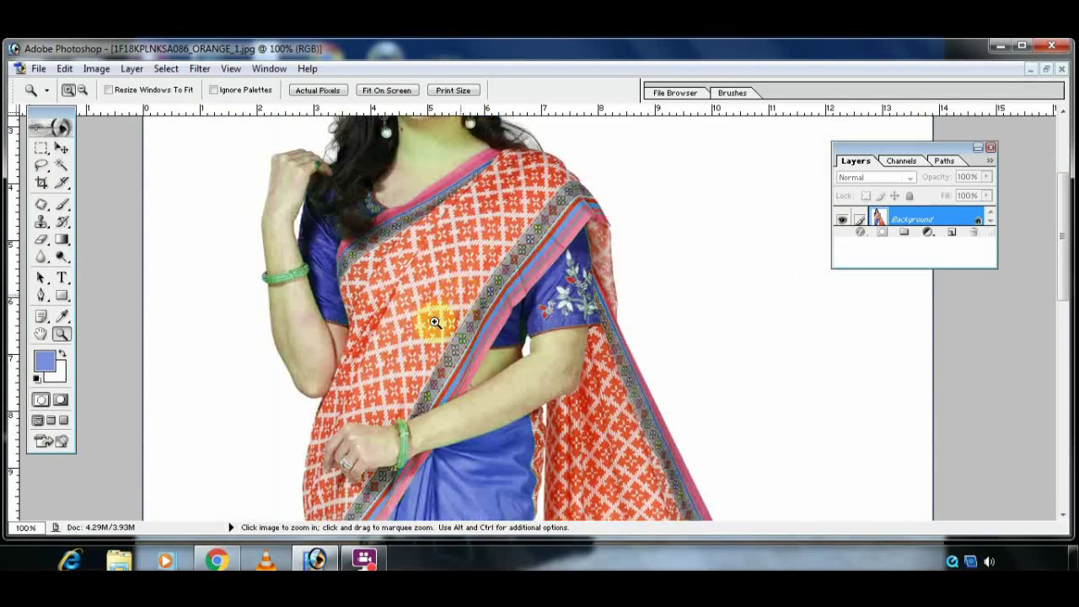
{"action": "scroll", "coordinate": [422, 371], "scroll_direction": "down", "scroll_amount": 3}
{"action": "scroll", "coordinate": [421, 371], "scroll_direction": "down", "scroll_amount": 2}
{"action": "scroll", "coordinate": [421, 371], "scroll_direction": "down", "scroll_amount": 2}
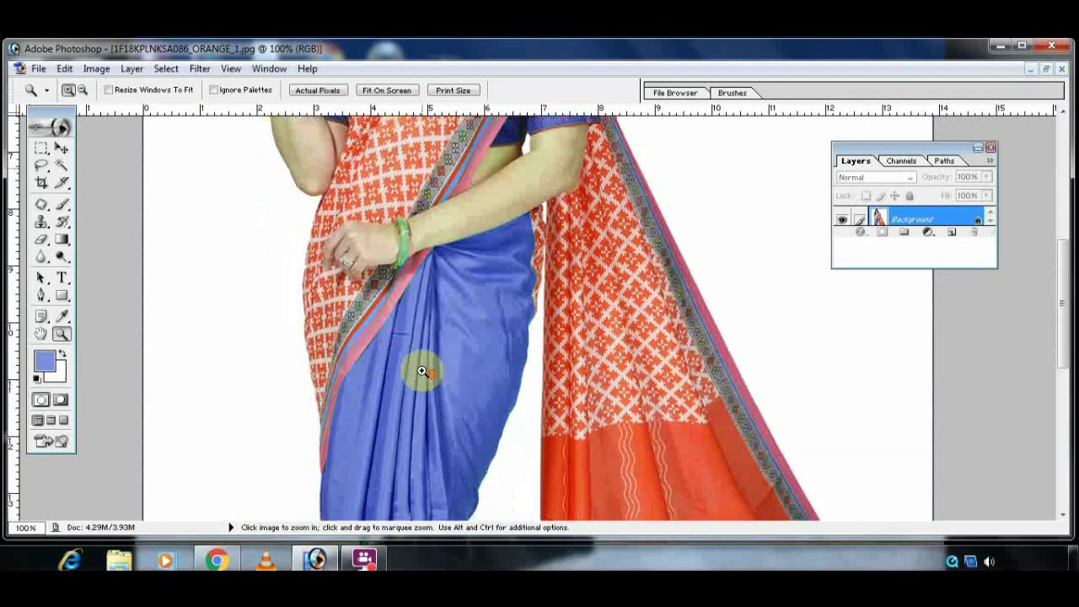
Undo the Hue/Saturation change so the skirt and blouse return to green.
{"action": "left_click", "coordinate": [64, 69]}
{"action": "left_click", "coordinate": [92, 87]}
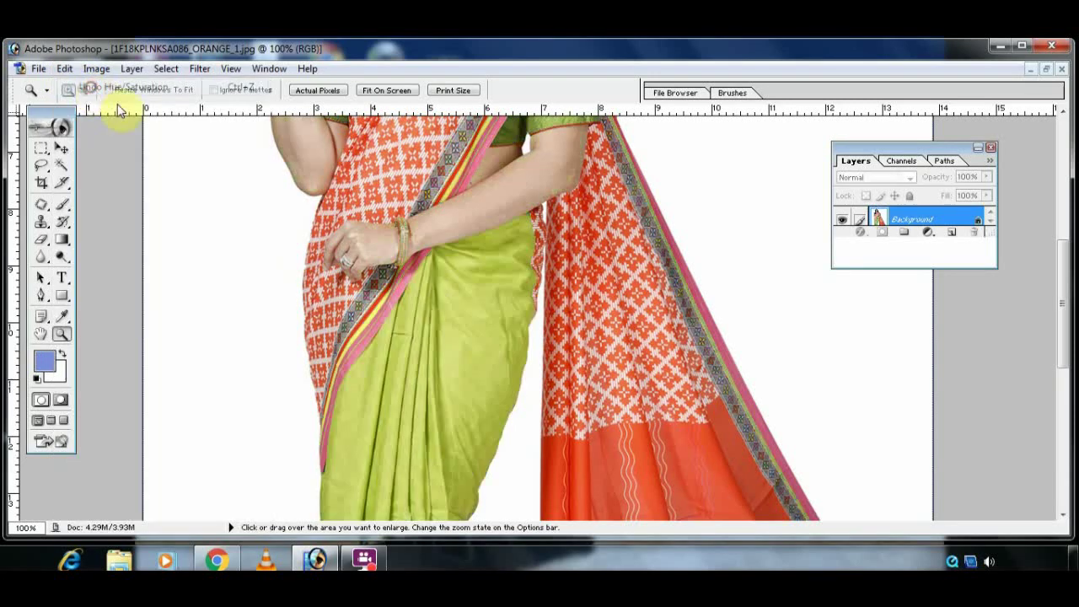
{"action": "scroll", "coordinate": [483, 317], "scroll_direction": "up", "scroll_amount": 3}
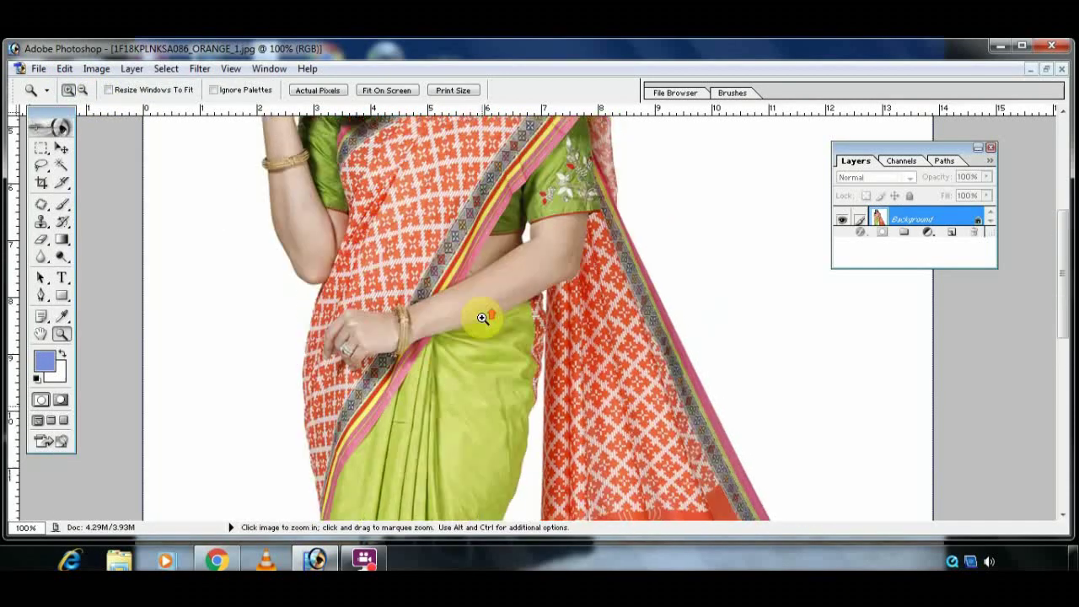
{"action": "left_click", "coordinate": [95, 68]}
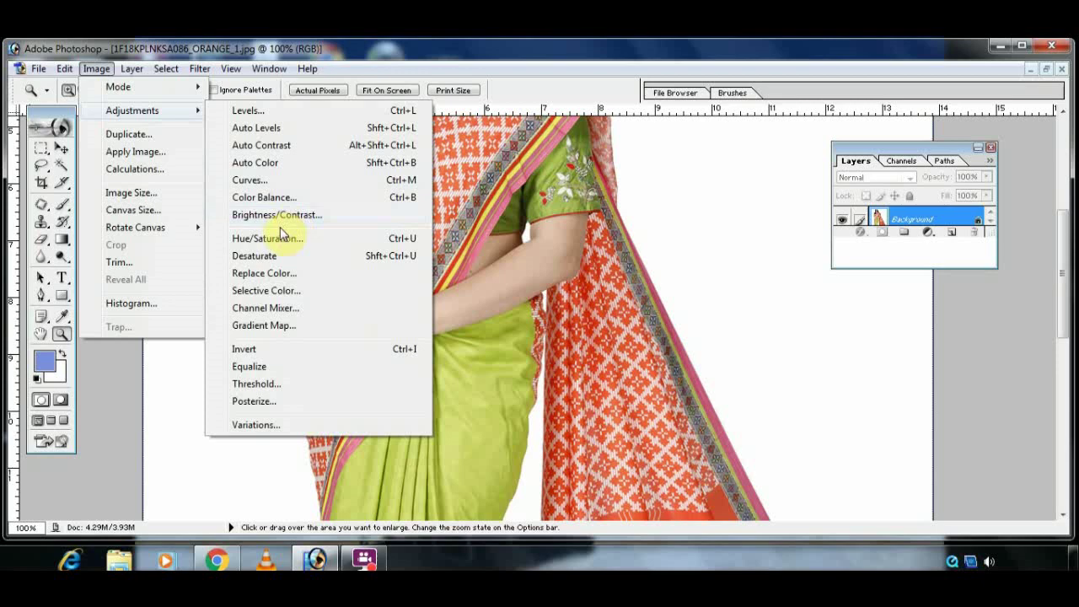
Shift the saree's Yellows hue to -65 in Hue/Saturation, turning the skirt and blouse brick red.
{"action": "left_click", "coordinate": [279, 235]}
{"action": "left_click", "coordinate": [775, 198]}
{"action": "left_click", "coordinate": [746, 249]}
{"action": "left_click", "coordinate": [567, 377]}
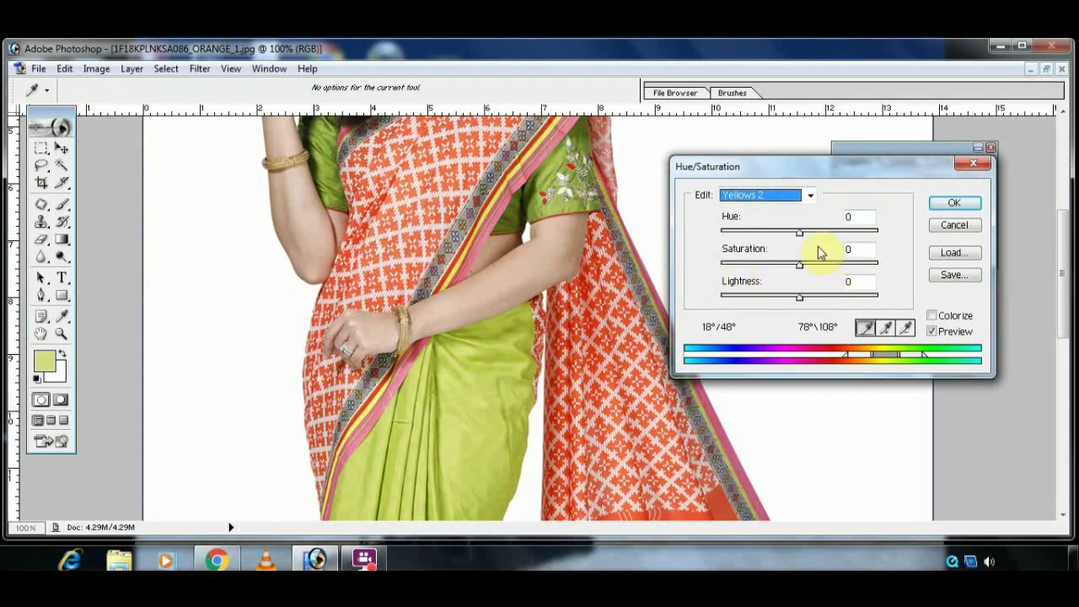
{"action": "left_click_drag", "start_coordinate": [797, 233], "coordinate": [760, 251]}
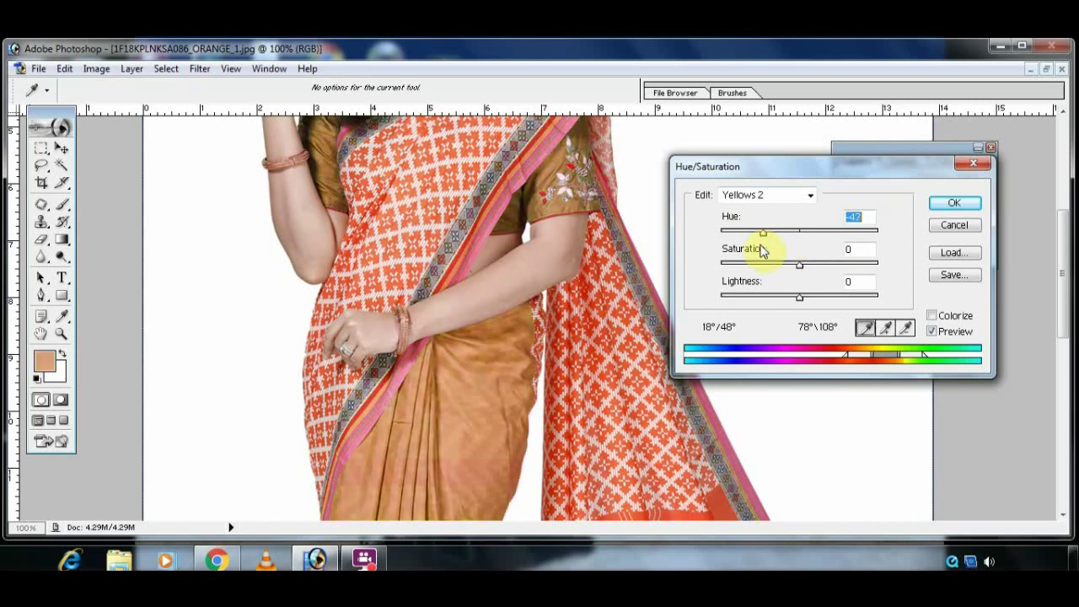
{"action": "left_click", "coordinate": [953, 203]}
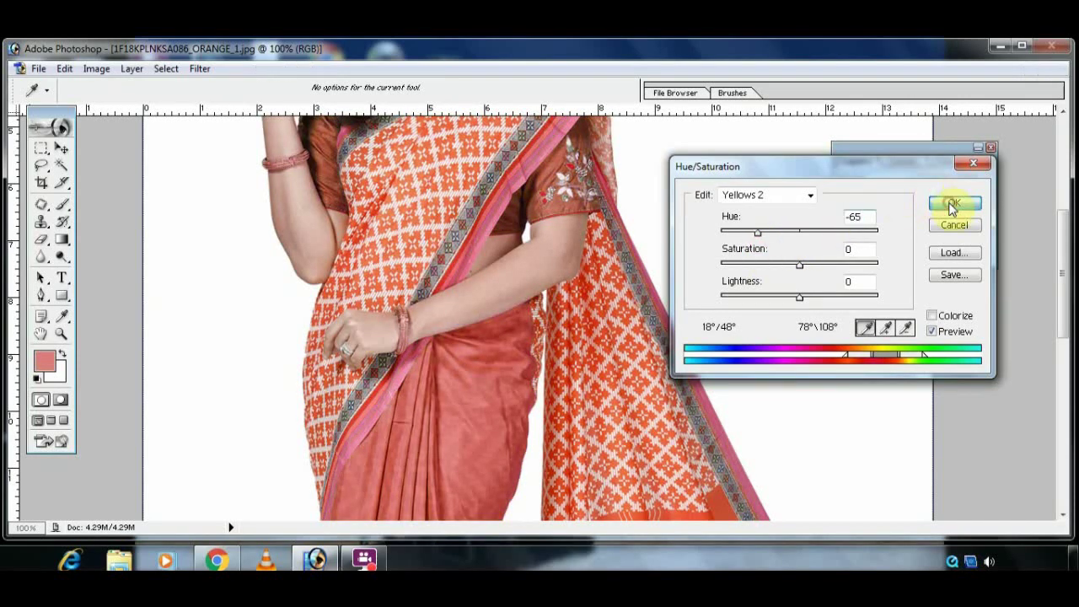
{"action": "key", "text": "z"}
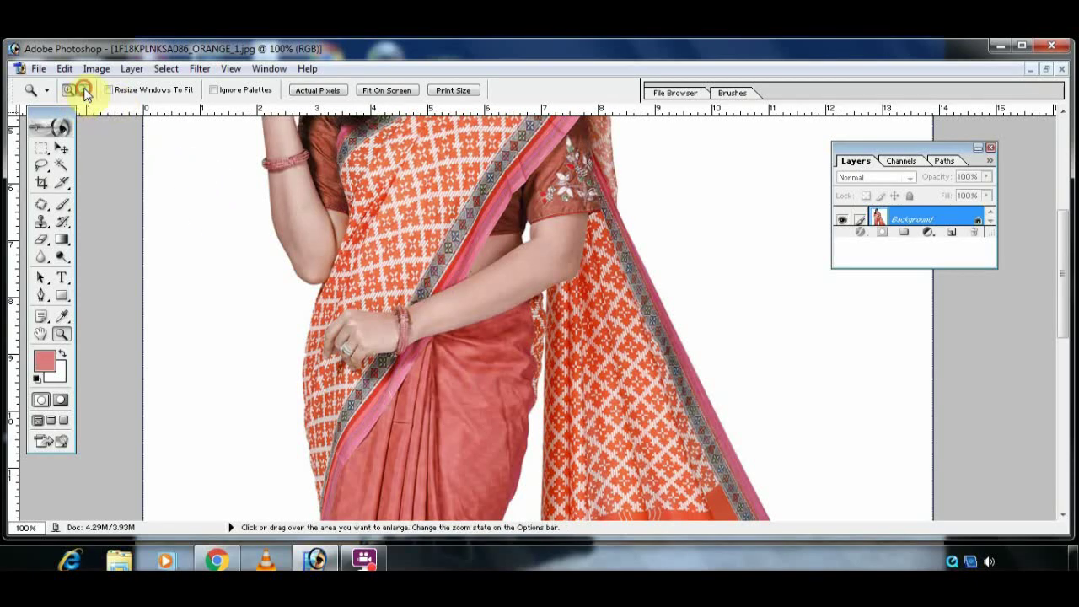
{"action": "left_click", "coordinate": [83, 90]}
{"action": "left_click", "coordinate": [434, 344]}
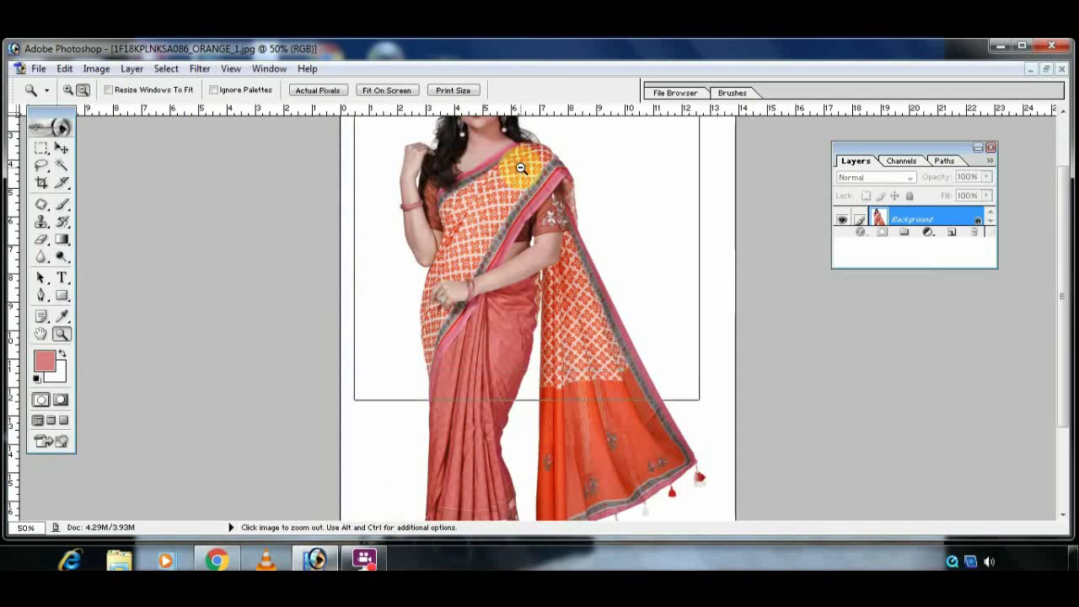
{"action": "left_click", "coordinate": [521, 168]}
{"action": "left_click", "coordinate": [494, 193]}
{"action": "left_click", "coordinate": [469, 175]}
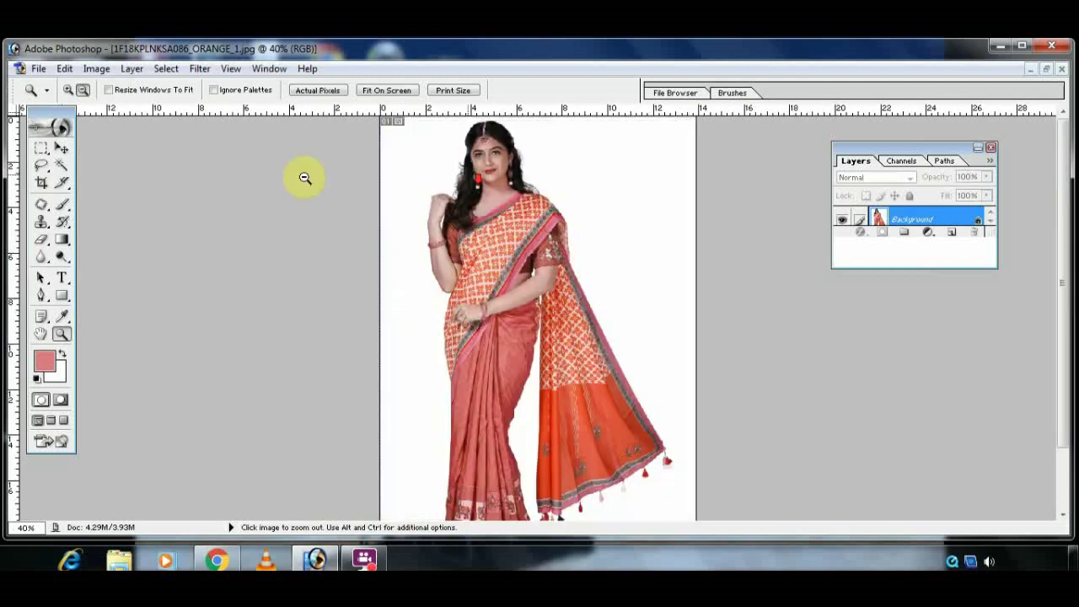
{"action": "left_click", "coordinate": [68, 90]}
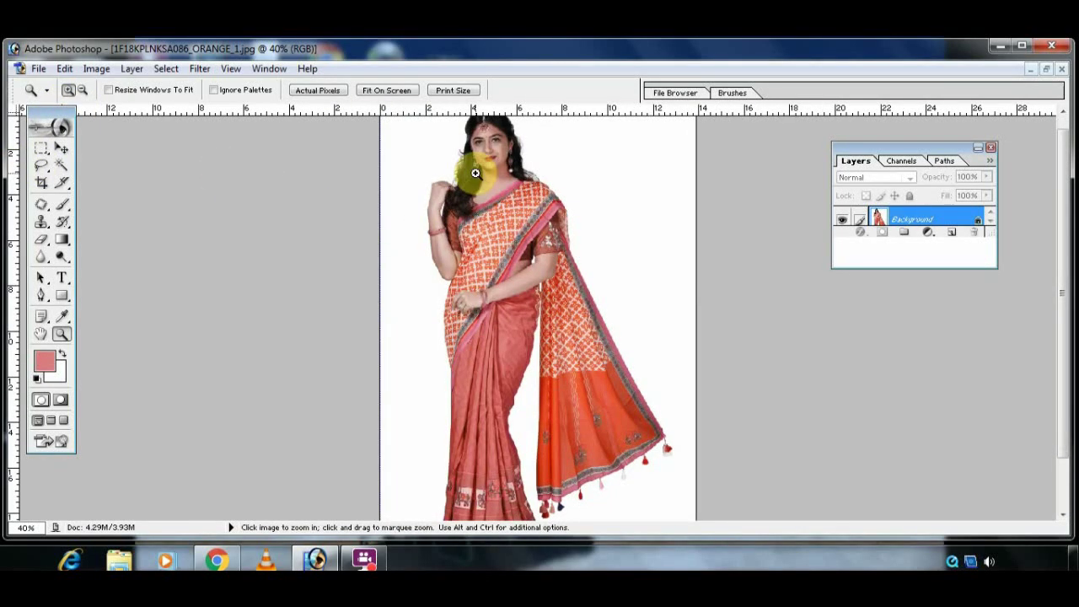
{"action": "left_click", "coordinate": [476, 173]}
{"action": "left_click", "coordinate": [477, 372]}
{"action": "left_click", "coordinate": [517, 421]}
{"action": "left_click", "coordinate": [446, 414]}
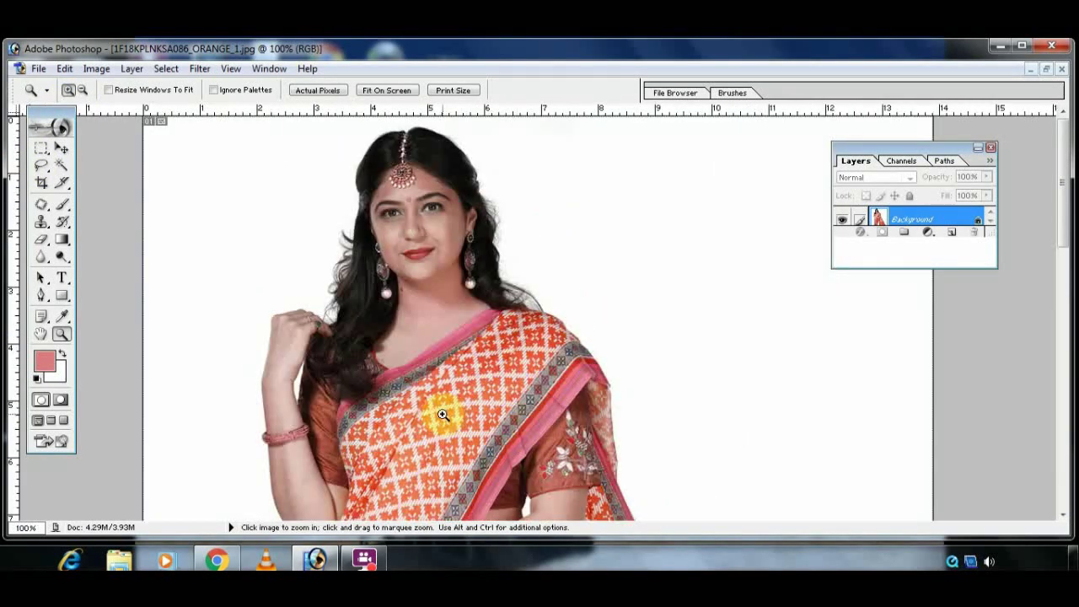
{"action": "scroll", "coordinate": [443, 413], "scroll_direction": "down", "scroll_amount": 2}
{"action": "scroll", "coordinate": [442, 414], "scroll_direction": "down", "scroll_amount": 2}
{"action": "scroll", "coordinate": [443, 413], "scroll_direction": "down", "scroll_amount": 2}
{"action": "scroll", "coordinate": [442, 414], "scroll_direction": "down", "scroll_amount": 2}
{"action": "scroll", "coordinate": [443, 414], "scroll_direction": "down", "scroll_amount": 2}
{"action": "scroll", "coordinate": [442, 414], "scroll_direction": "down", "scroll_amount": 2}
{"action": "scroll", "coordinate": [442, 414], "scroll_direction": "down", "scroll_amount": 2}
{"action": "scroll", "coordinate": [443, 413], "scroll_direction": "down", "scroll_amount": 2}
{"action": "scroll", "coordinate": [442, 413], "scroll_direction": "down", "scroll_amount": 2}
{"action": "scroll", "coordinate": [442, 414], "scroll_direction": "down", "scroll_amount": 2}
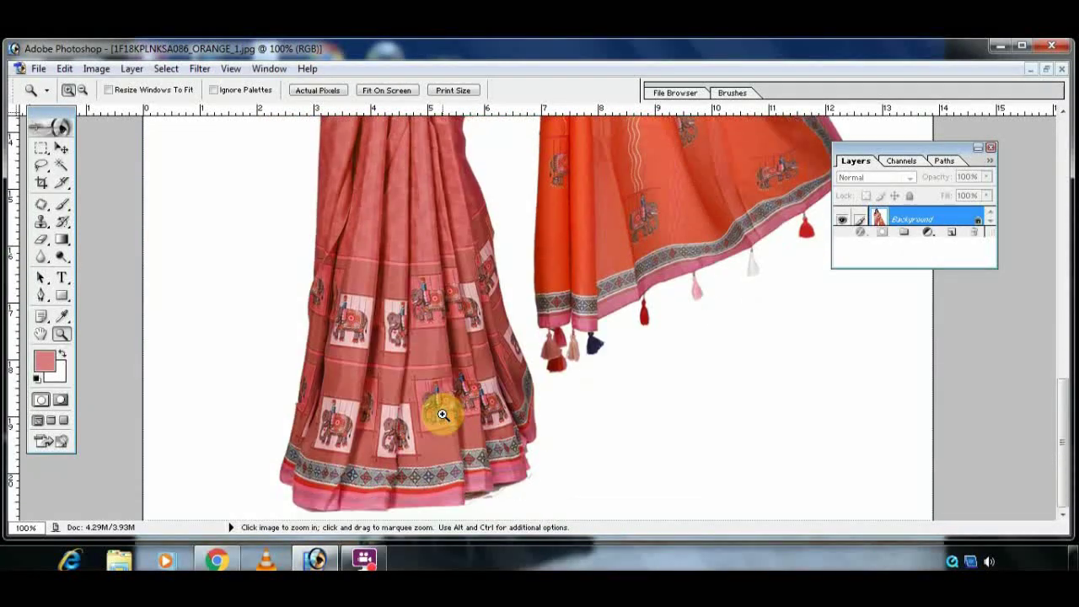
{"action": "mouse_move", "coordinate": [1062, 421]}
{"action": "left_mouse_down"}
{"action": "mouse_move", "coordinate": [1053, 247]}
{"action": "mouse_move", "coordinate": [1068, 152]}
{"action": "mouse_move", "coordinate": [1059, 438]}
{"action": "left_mouse_up"}
{"action": "scroll", "coordinate": [367, 331], "scroll_direction": "up", "scroll_amount": 2}
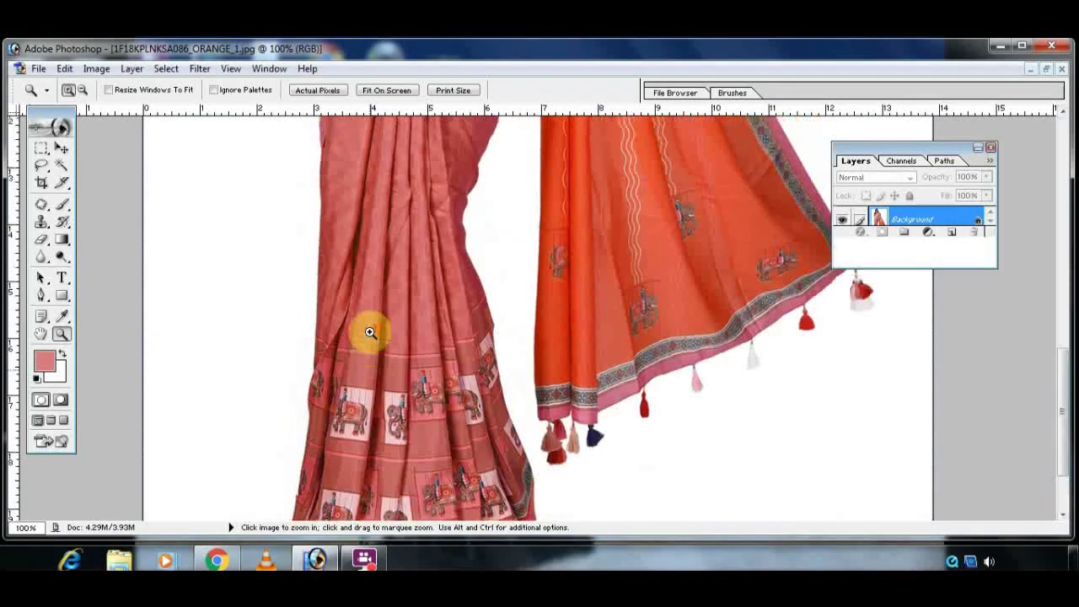
{"action": "scroll", "coordinate": [367, 331], "scroll_direction": "up", "scroll_amount": 2}
{"action": "scroll", "coordinate": [368, 332], "scroll_direction": "up", "scroll_amount": 2}
{"action": "scroll", "coordinate": [369, 332], "scroll_direction": "up", "scroll_amount": 2}
{"action": "scroll", "coordinate": [369, 333], "scroll_direction": "up", "scroll_amount": 2}
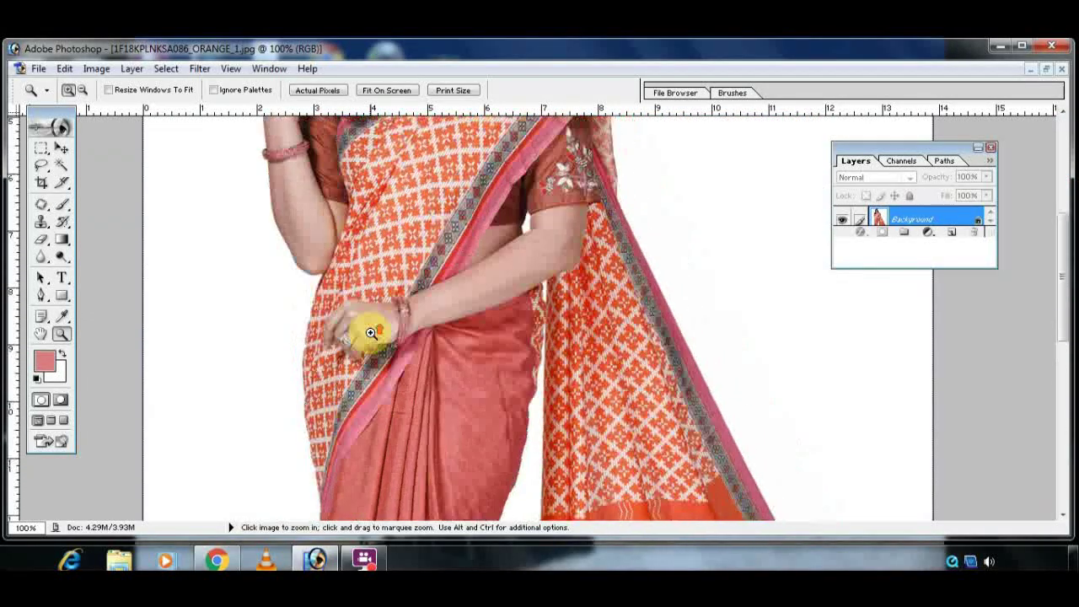
{"action": "scroll", "coordinate": [371, 329], "scroll_direction": "up", "scroll_amount": 2}
{"action": "scroll", "coordinate": [372, 327], "scroll_direction": "up", "scroll_amount": 2}
{"action": "scroll", "coordinate": [372, 327], "scroll_direction": "up", "scroll_amount": 2}
{"action": "left_click", "coordinate": [39, 69]}
{"action": "left_click", "coordinate": [72, 215]}
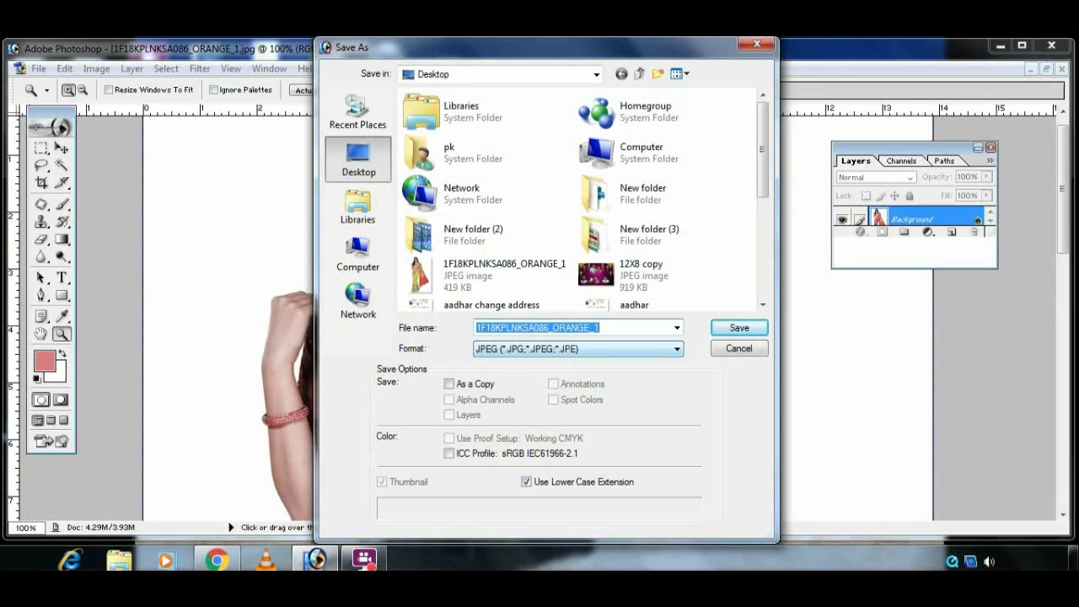
Save the photo to the desktop as SAREE.jpg with JPEG quality lowered slightly to 12.
{"action": "type", "text": "SAREE"}
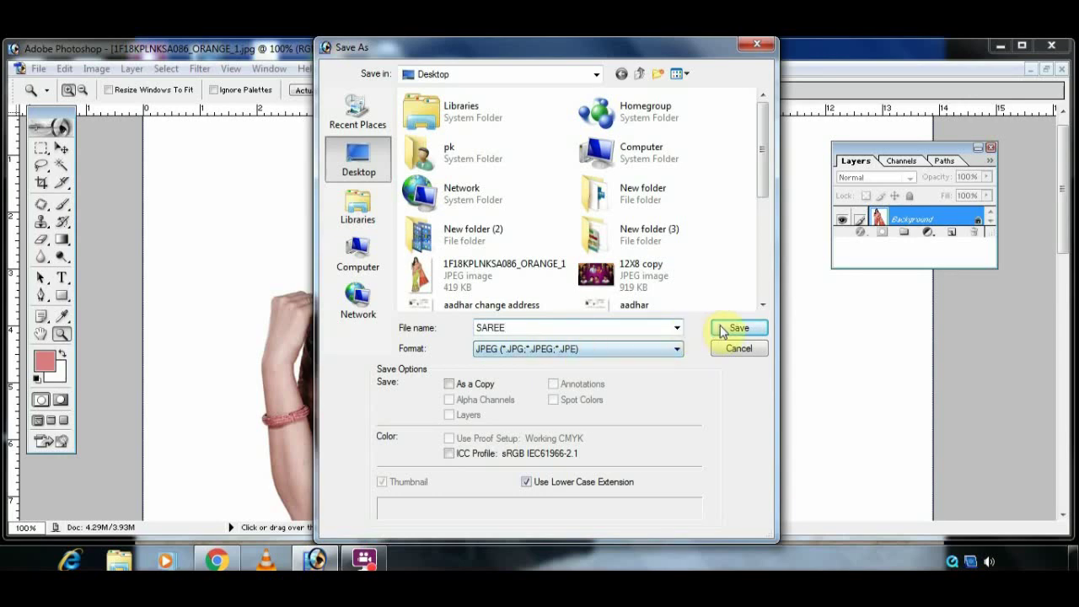
{"action": "left_click", "coordinate": [714, 331]}
{"action": "mouse_move", "coordinate": [557, 299]}
{"action": "left_mouse_down"}
{"action": "mouse_move", "coordinate": [550, 311]}
{"action": "mouse_move", "coordinate": [548, 299]}
{"action": "mouse_move", "coordinate": [573, 294]}
{"action": "left_mouse_up"}
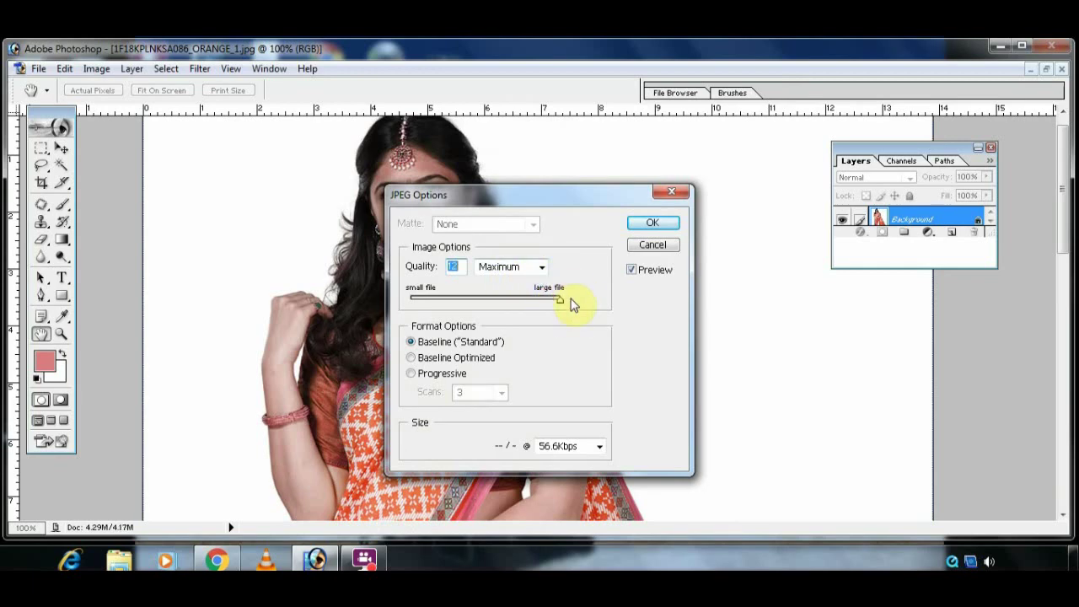
{"action": "left_click", "coordinate": [654, 222]}
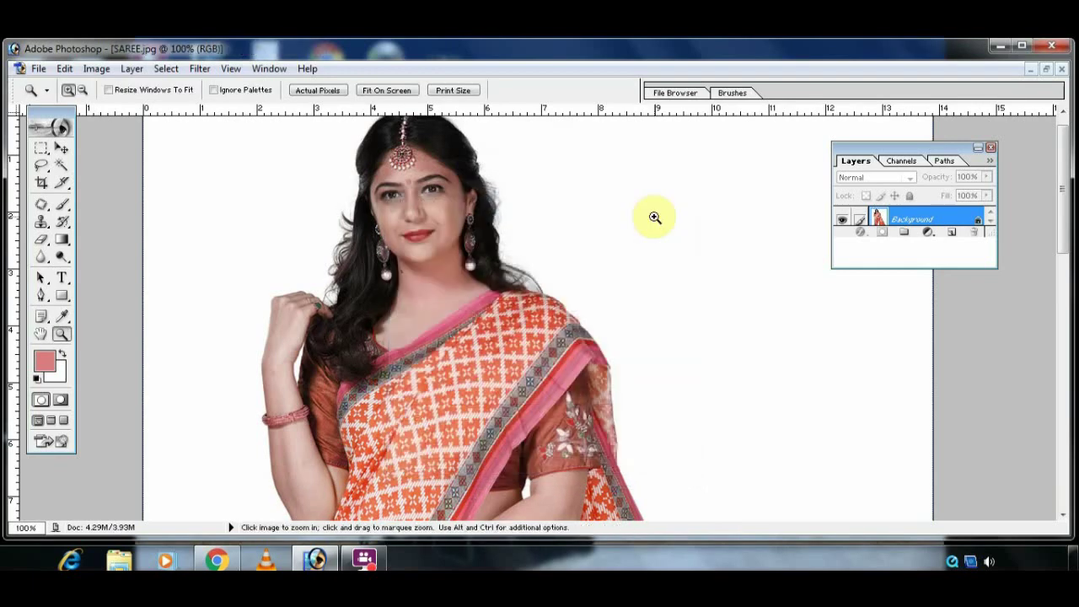
Compare the original saree photo with the recoloured SAREE image in Windows Photo Viewer.
{"action": "left_click", "coordinate": [996, 47]}
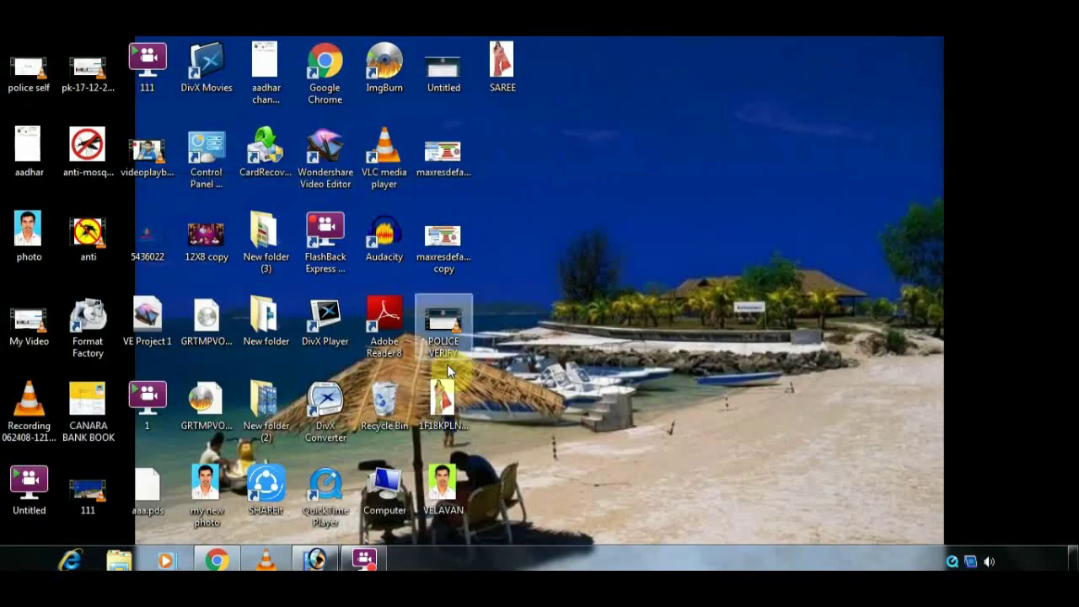
{"action": "double_click", "coordinate": [442, 398]}
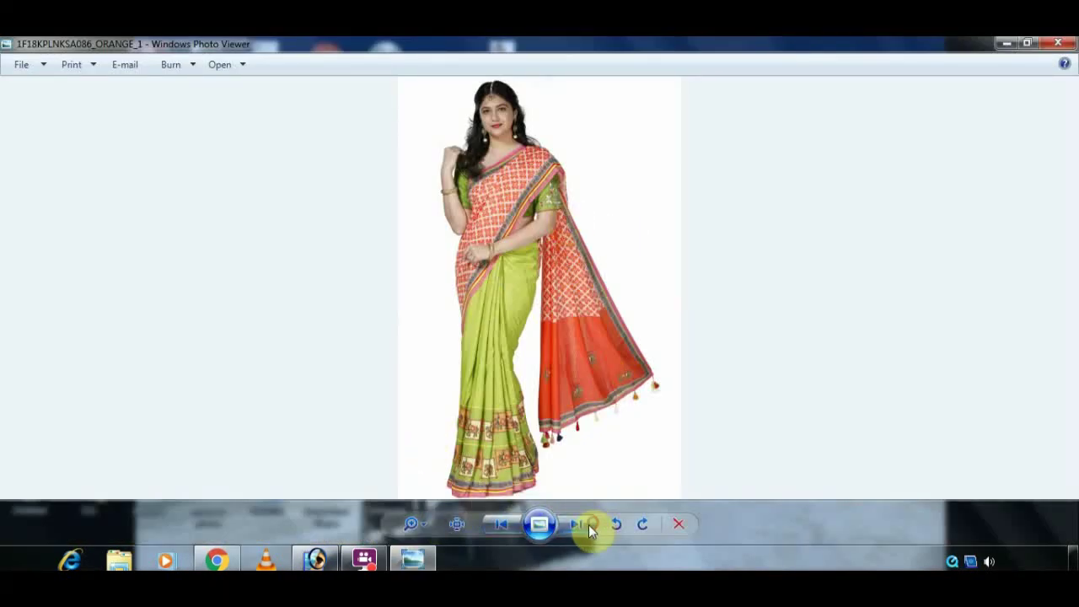
{"action": "left_click", "coordinate": [580, 529]}
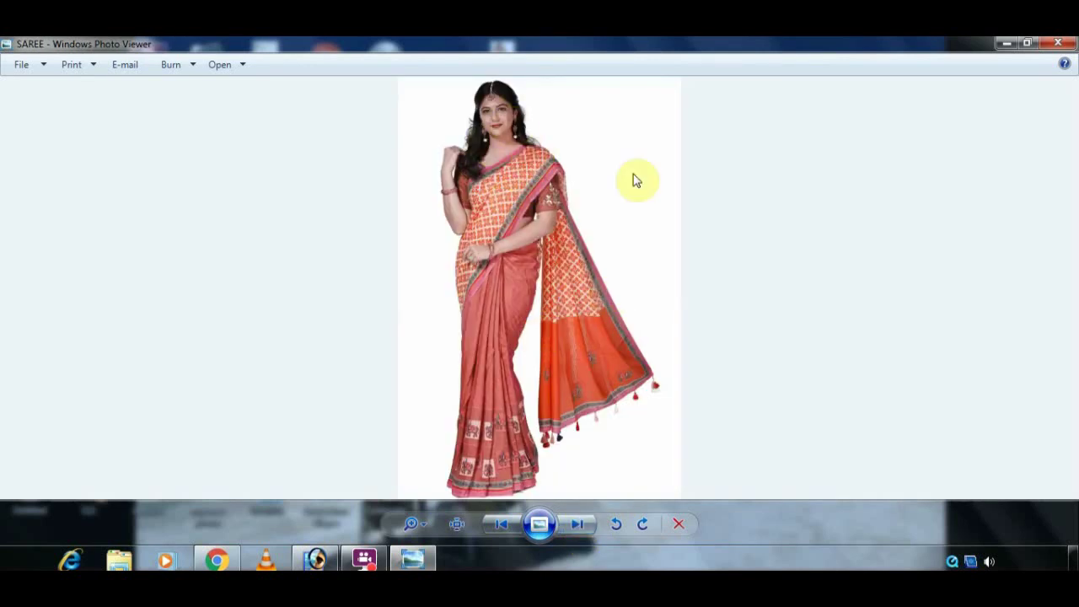
{"action": "left_click", "coordinate": [508, 525]}
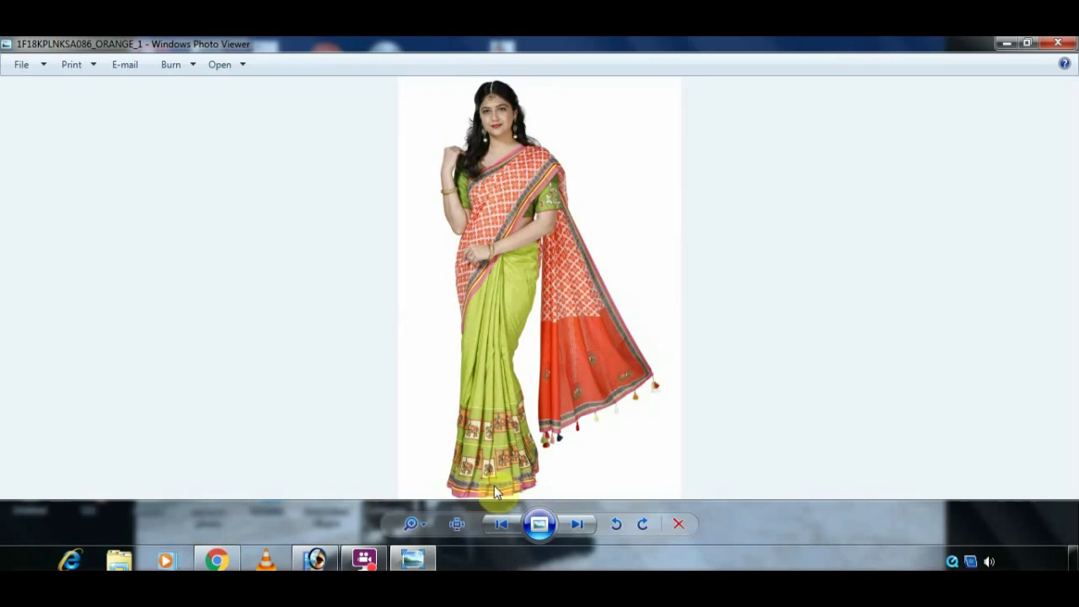
{"action": "left_click", "coordinate": [579, 527]}
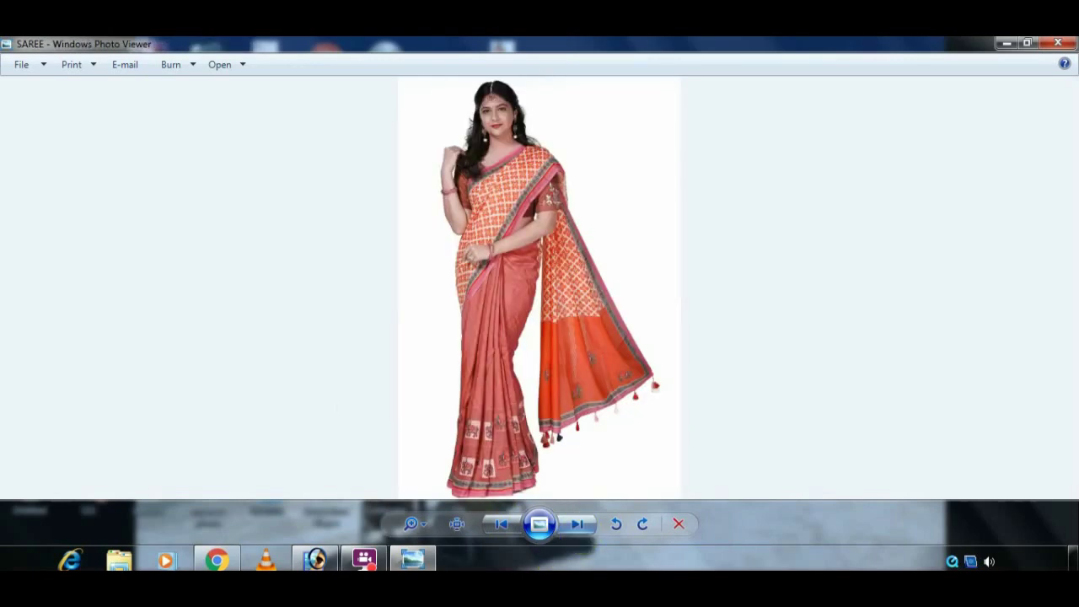
Close Photo Viewer and the SAREE.jpg document, then minimize Photoshop to the desktop.
{"action": "left_click", "coordinate": [1059, 43]}
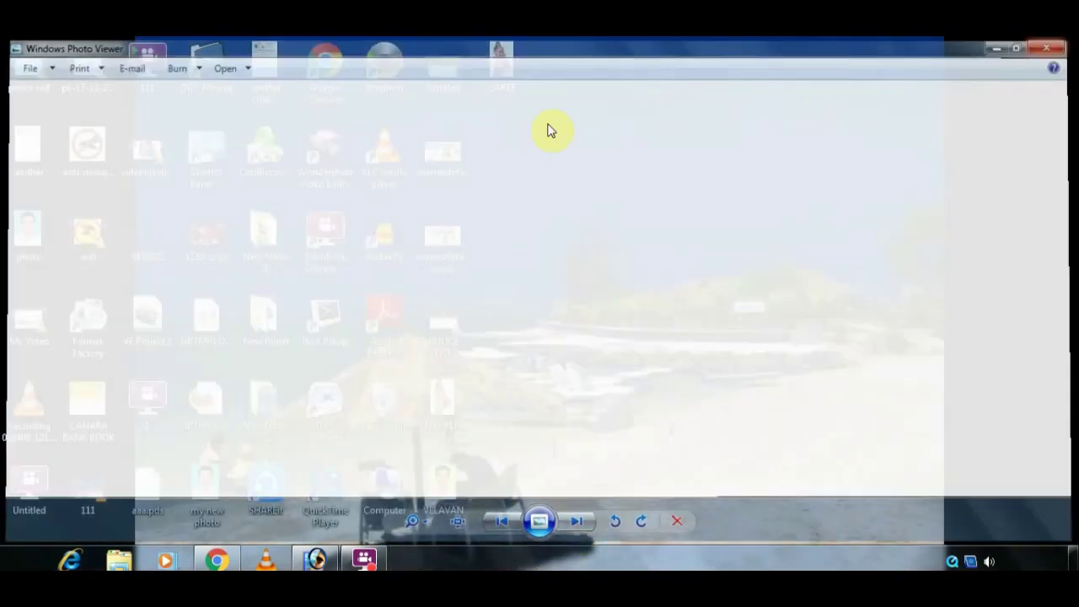
{"action": "left_click", "coordinate": [315, 559]}
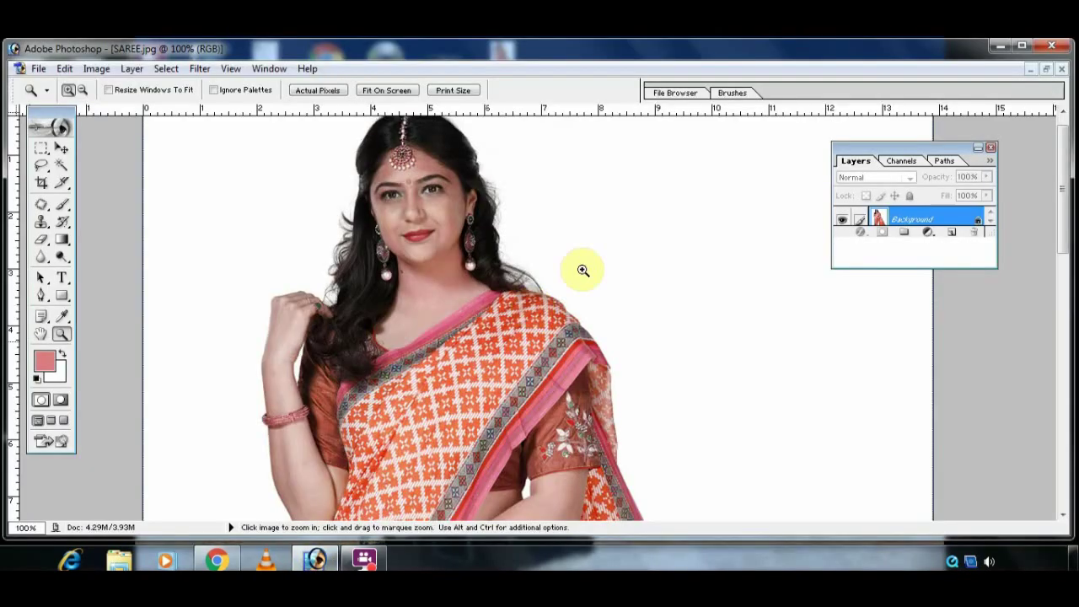
{"action": "left_click", "coordinate": [1063, 70]}
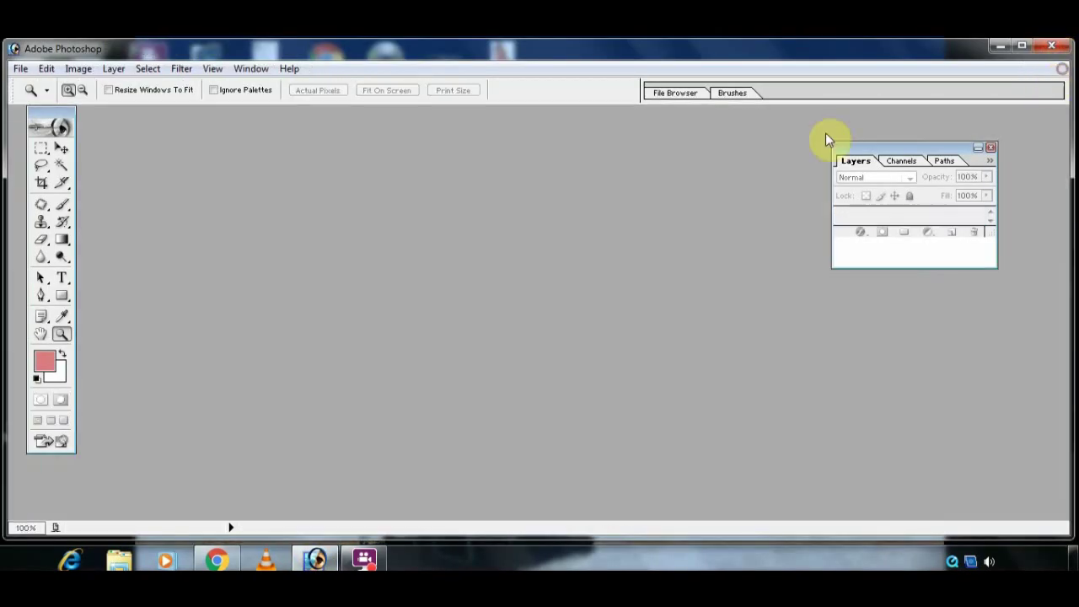
{"action": "left_click", "coordinate": [999, 45]}
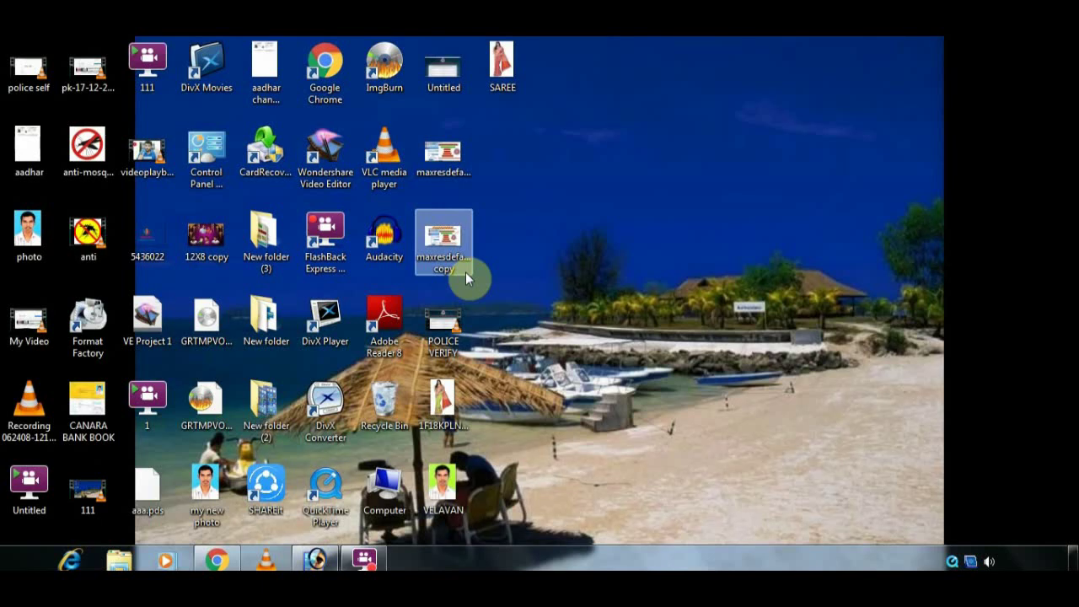
{"action": "left_click", "coordinate": [318, 560]}
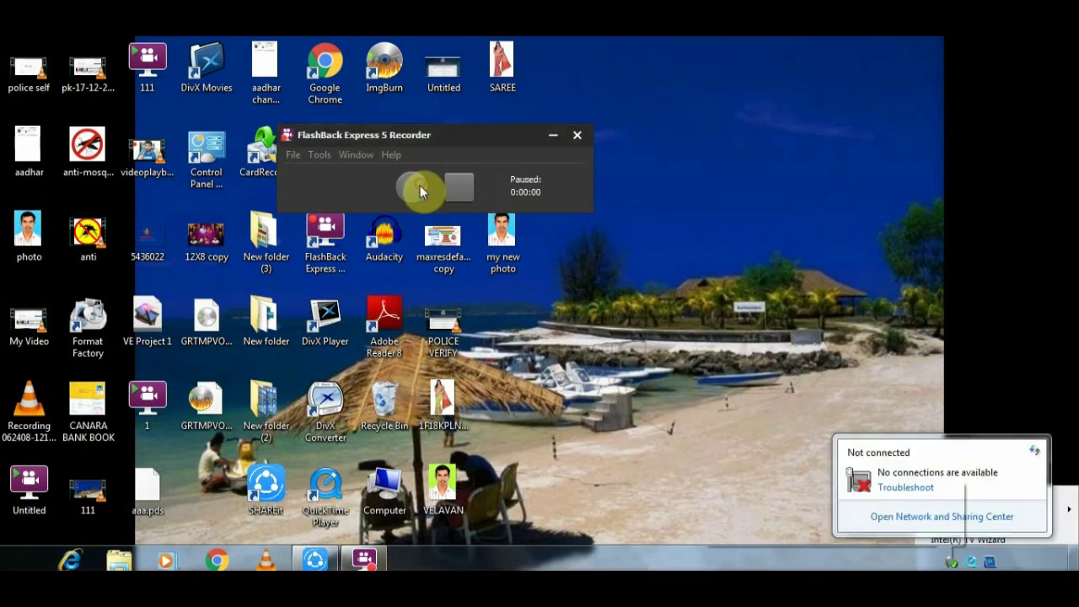
{"action": "left_click", "coordinate": [418, 189]}
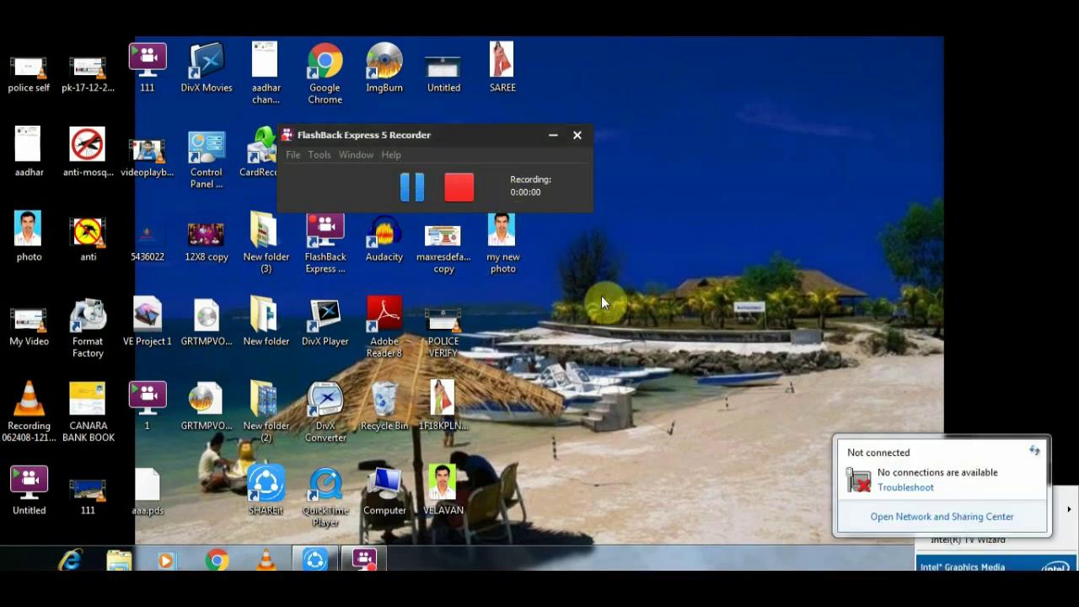
Refresh the desktop and relaunch Adobe Photoshop 7.0, dismissing its registration prompt.
{"action": "left_click_drag", "start_coordinate": [446, 137], "coordinate": [914, 97]}
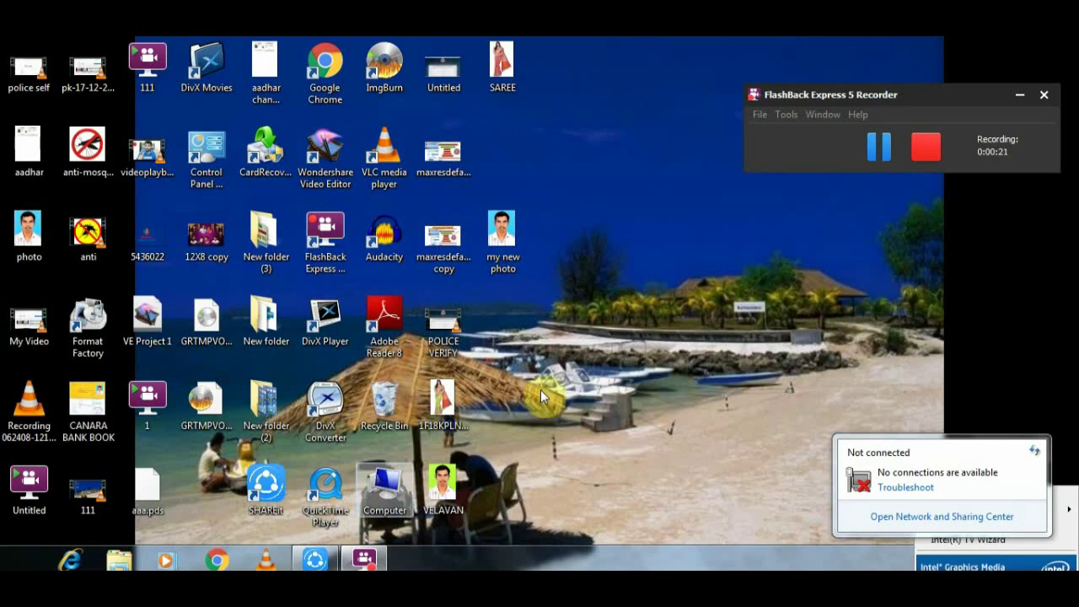
{"action": "right_click", "coordinate": [570, 174]}
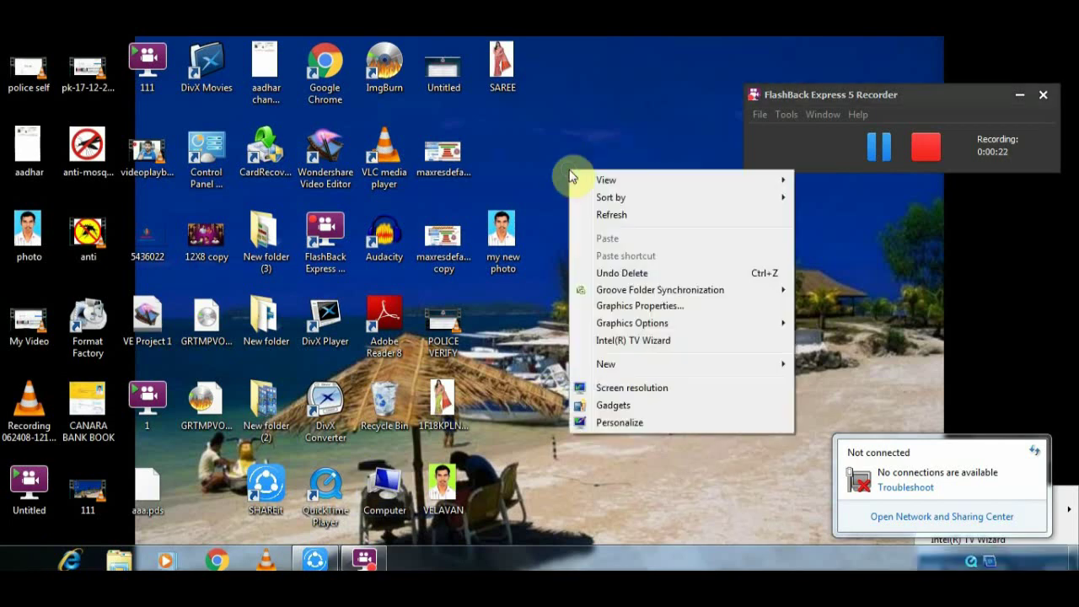
{"action": "left_click", "coordinate": [631, 214]}
{"action": "key", "text": "super"}
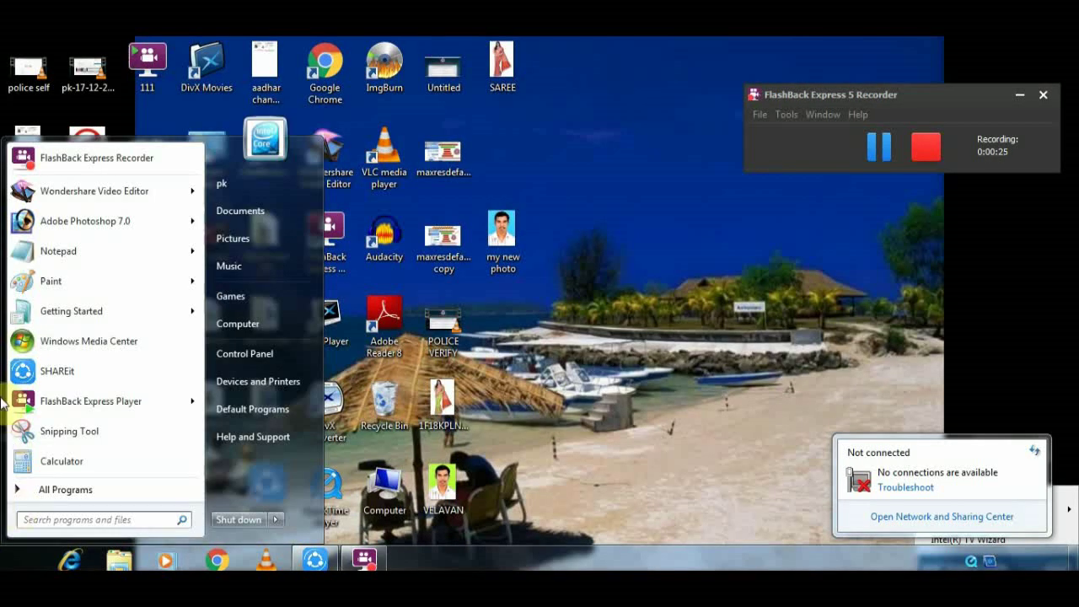
{"action": "left_click", "coordinate": [51, 224]}
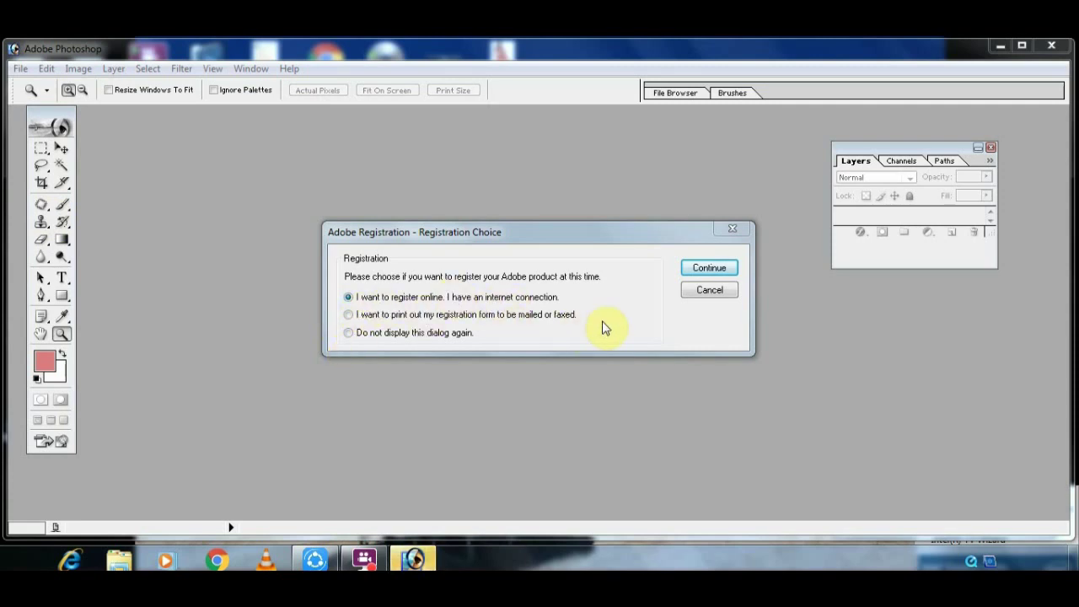
{"action": "left_click", "coordinate": [692, 290]}
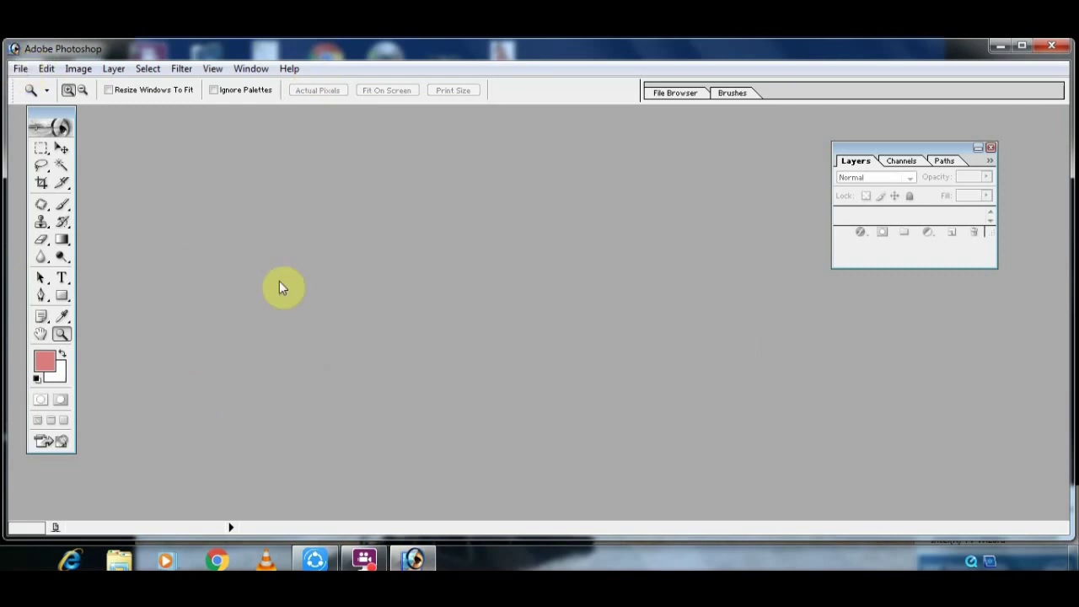
Open 'my new photo' from the desktop and maximize its window in the workspace.
{"action": "left_click", "coordinate": [17, 69]}
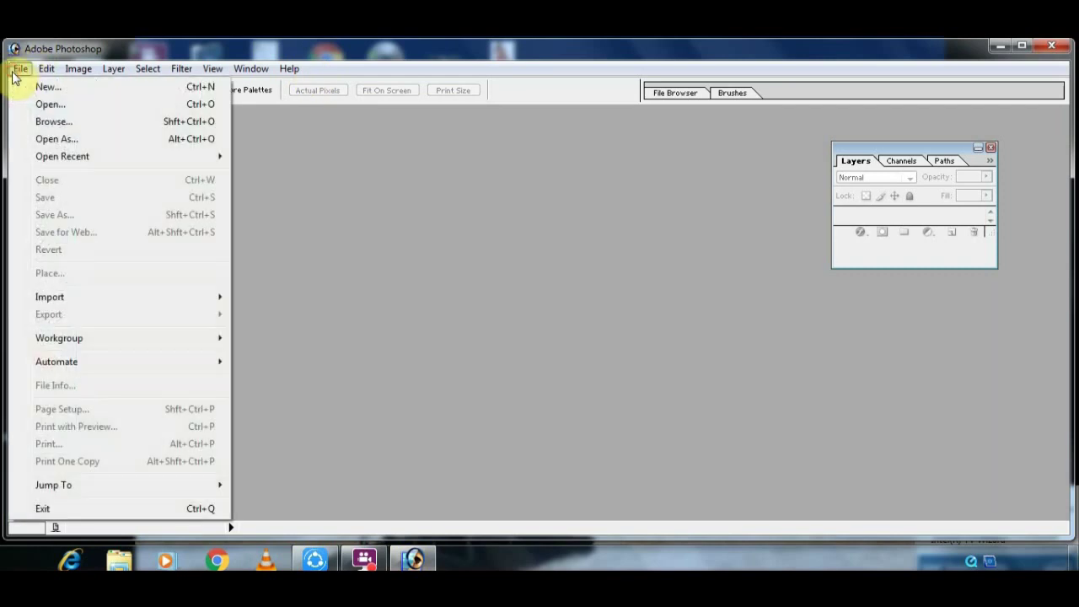
{"action": "left_click", "coordinate": [76, 101]}
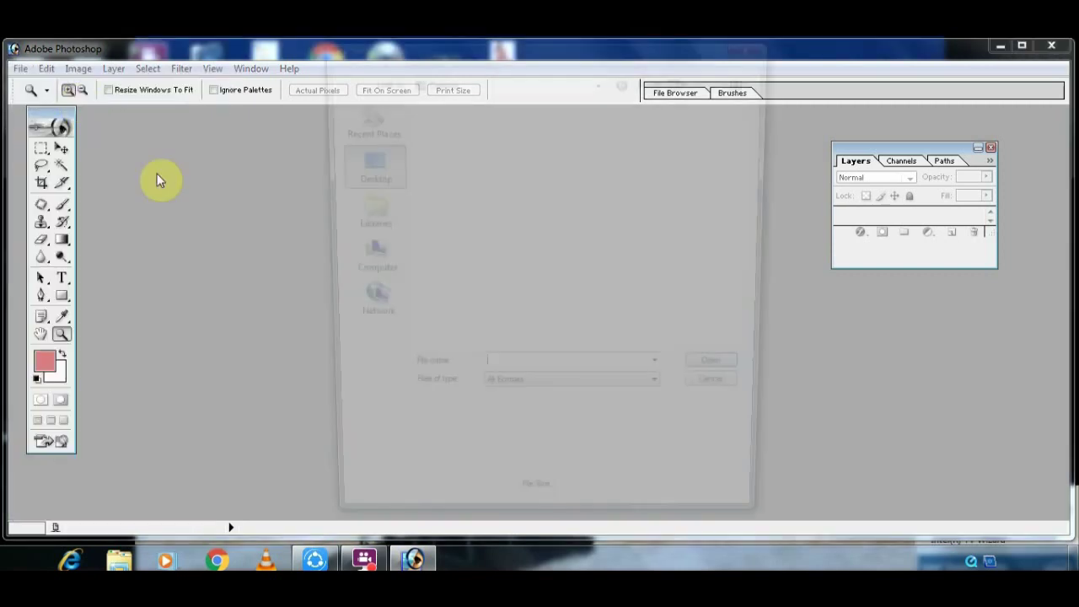
{"action": "mouse_move", "coordinate": [751, 165]}
{"action": "left_mouse_down"}
{"action": "mouse_move", "coordinate": [749, 330]}
{"action": "mouse_move", "coordinate": [749, 149]}
{"action": "mouse_move", "coordinate": [740, 328]}
{"action": "left_mouse_up"}
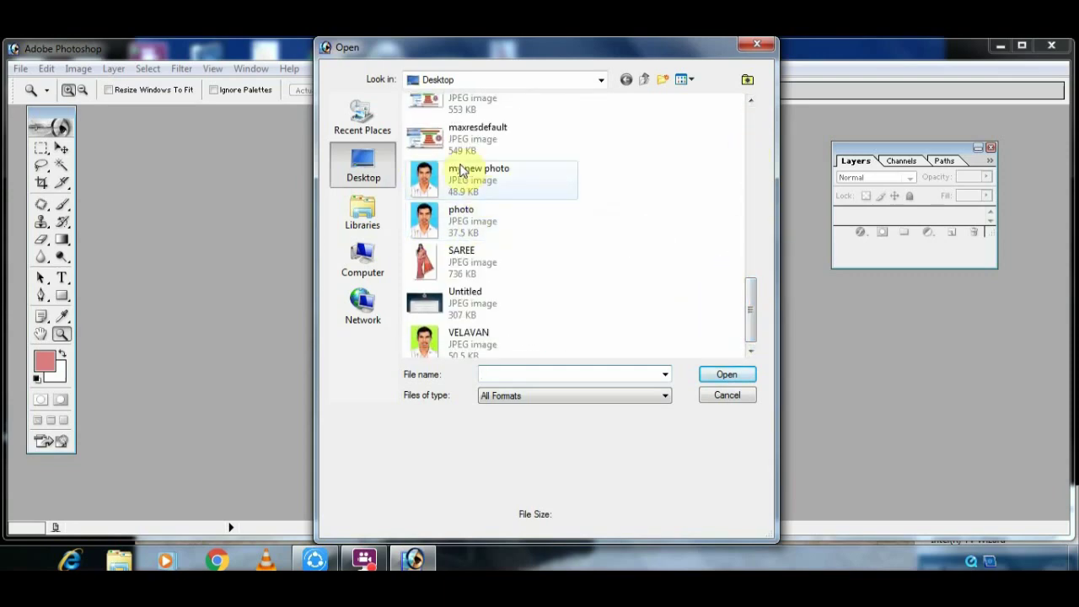
{"action": "double_click", "coordinate": [488, 182]}
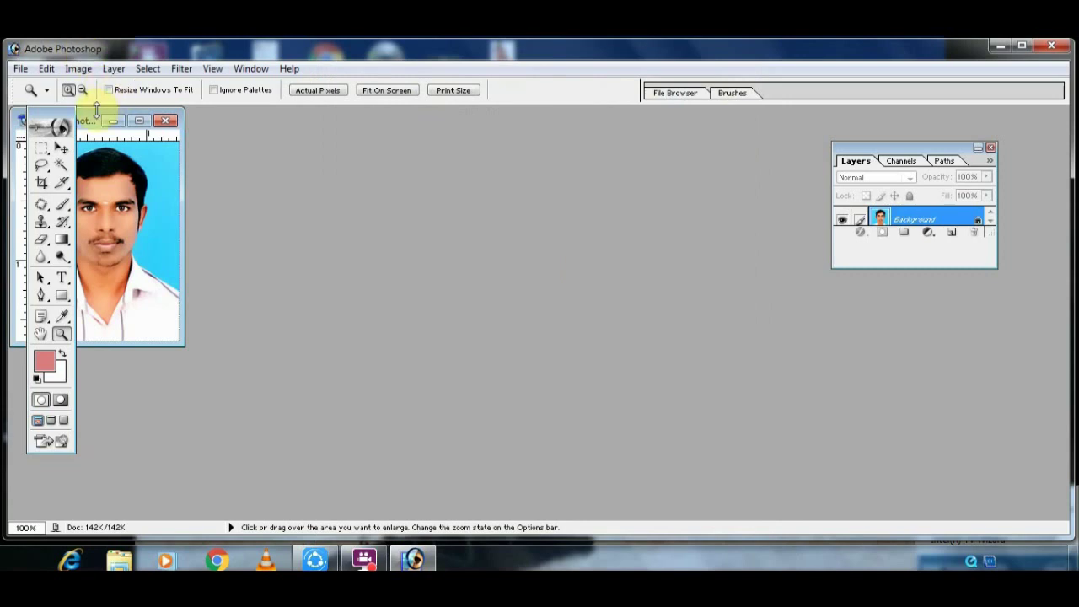
{"action": "mouse_move", "coordinate": [88, 123]}
{"action": "left_mouse_down"}
{"action": "mouse_move", "coordinate": [264, 176]}
{"action": "mouse_move", "coordinate": [396, 193]}
{"action": "left_mouse_up"}
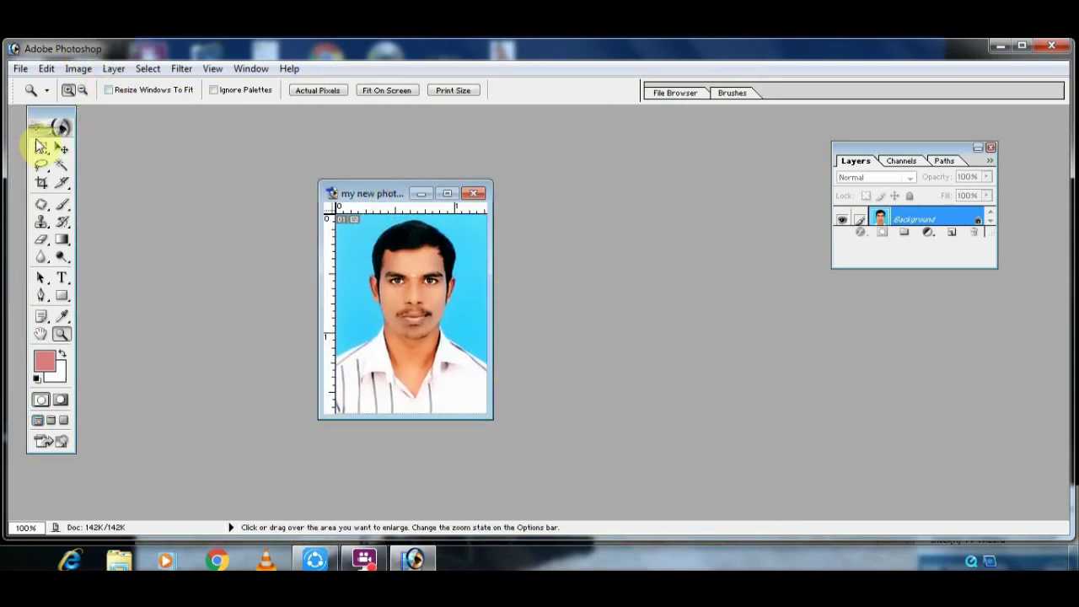
{"action": "left_click", "coordinate": [449, 195]}
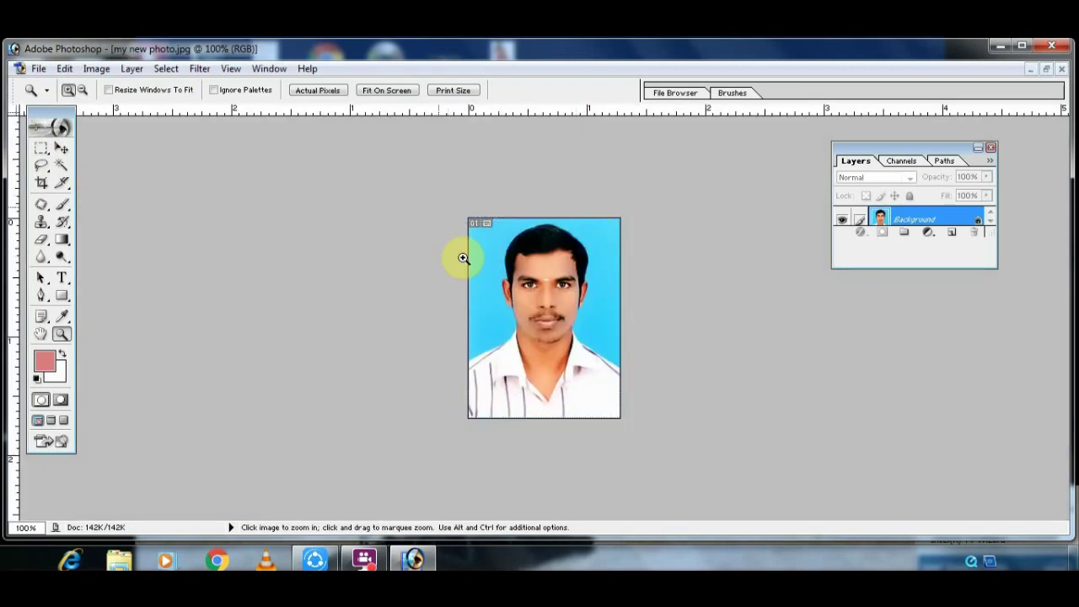
{"action": "left_click", "coordinate": [98, 70]}
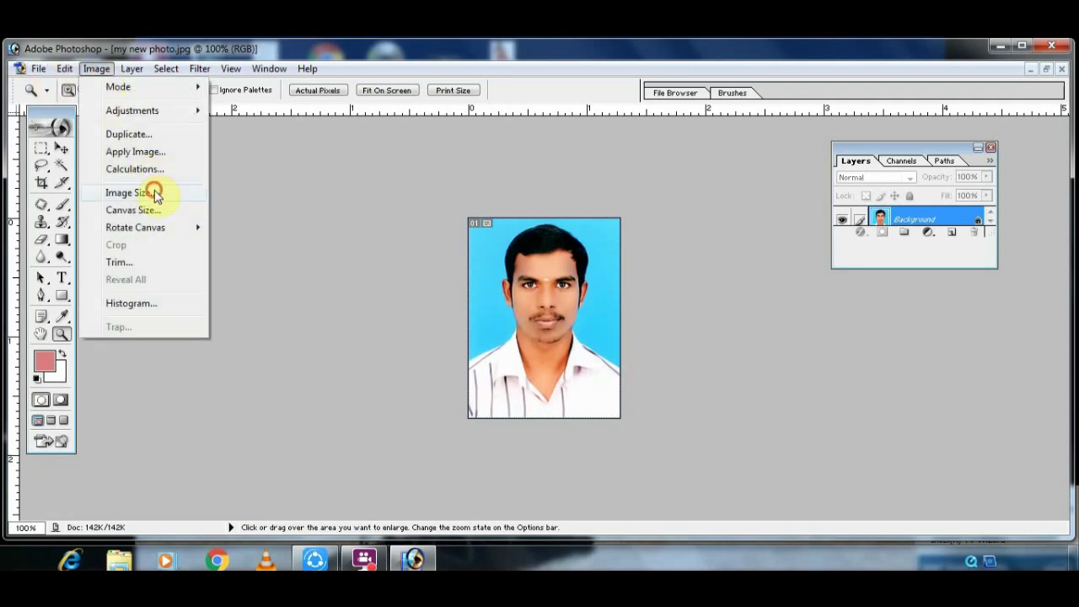
Resample the photo to 100 pixels/inch (128 × 169 pixels, 63K), then zoom out and in.
{"action": "left_click", "coordinate": [155, 195]}
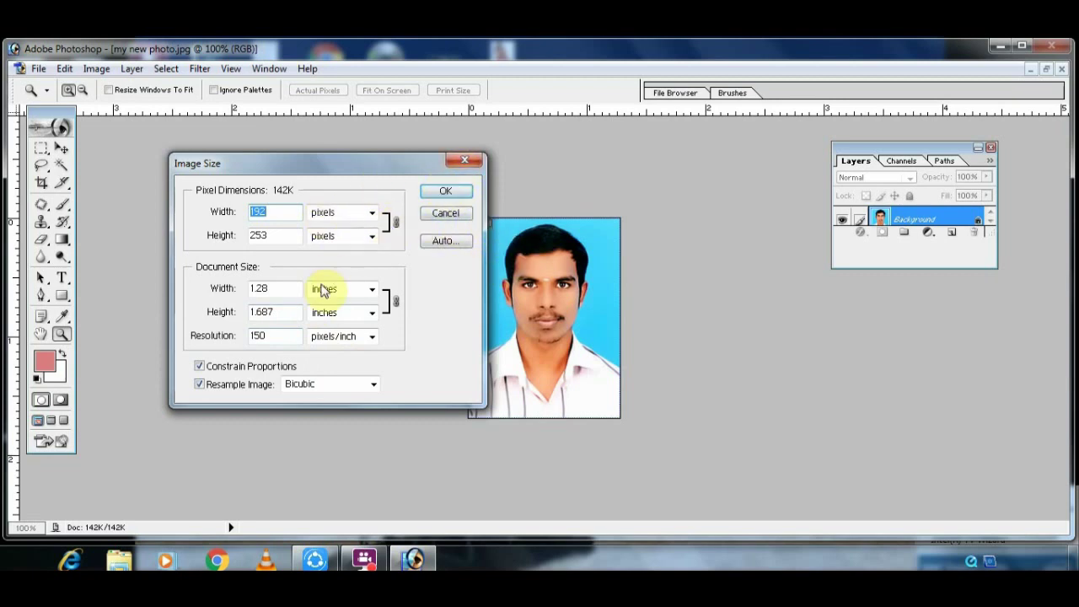
{"action": "double_click", "coordinate": [286, 336]}
{"action": "type", "text": "100"}
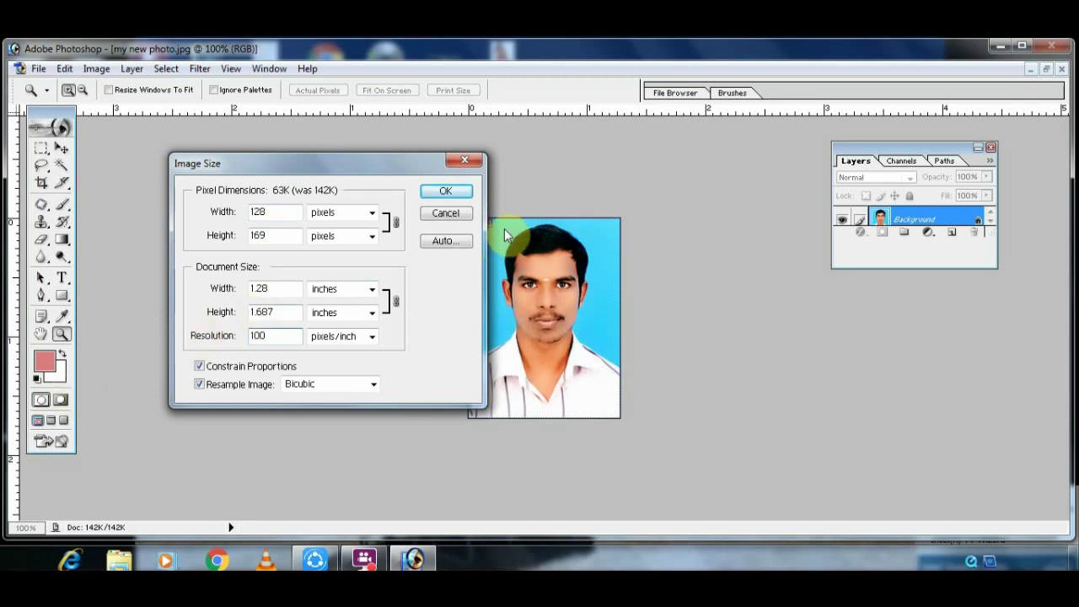
{"action": "left_click", "coordinate": [433, 192]}
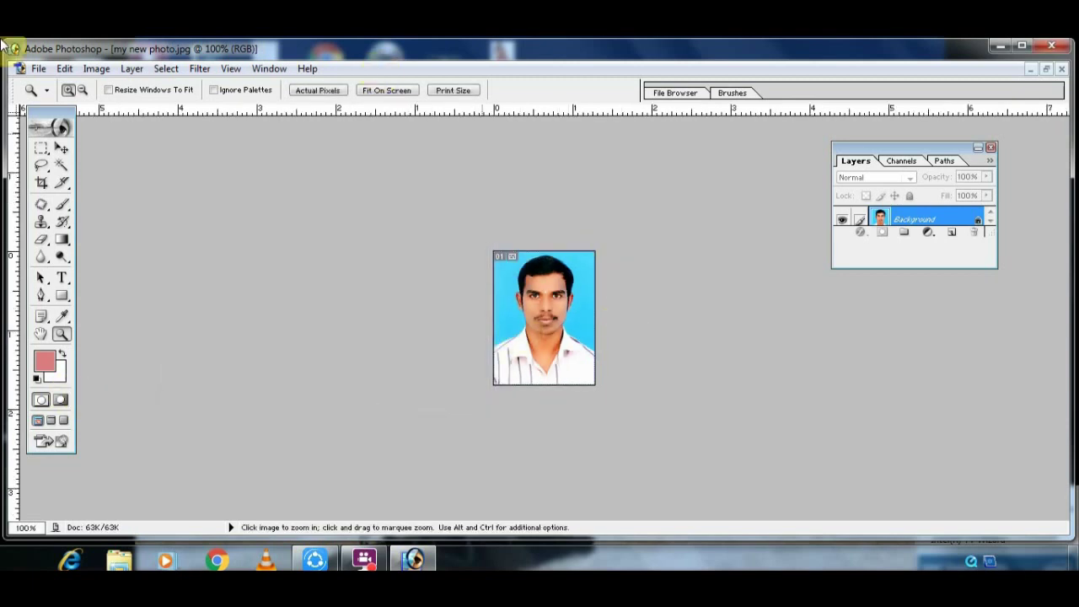
{"action": "left_click", "coordinate": [551, 352], "text": "alt"}
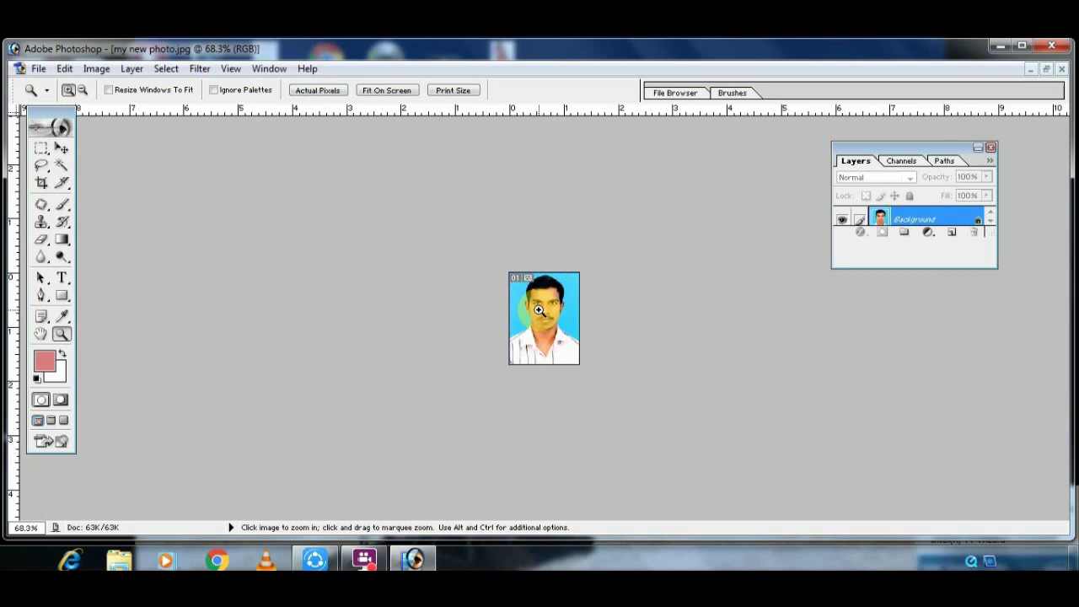
{"action": "left_click", "coordinate": [535, 310]}
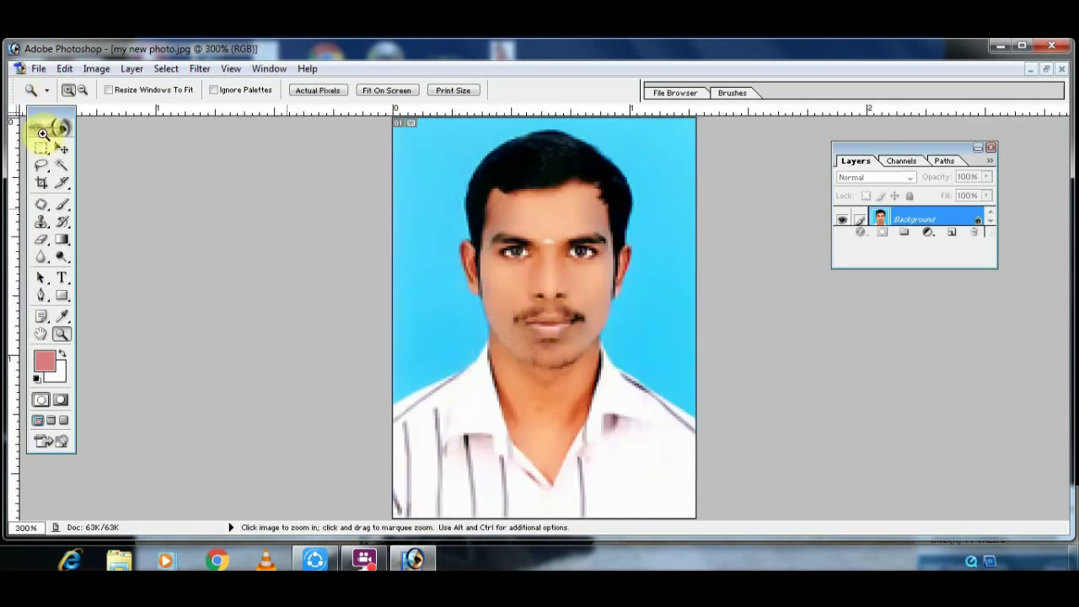
{"action": "left_click", "coordinate": [38, 69]}
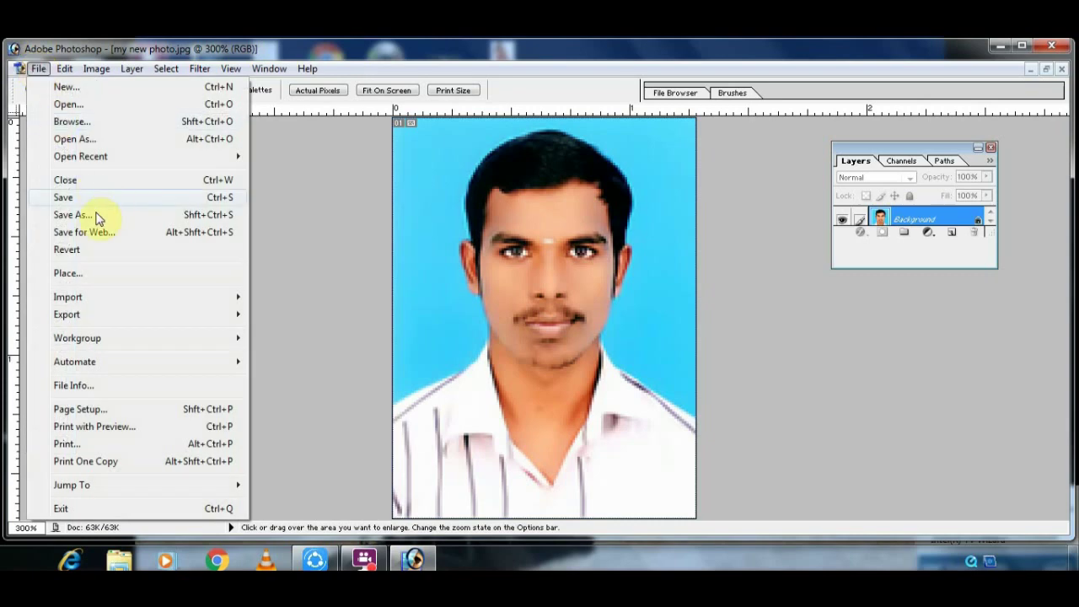
Save the resized photo to the desktop as 'my new photo1.jpg' and minimize Photoshop.
{"action": "left_click", "coordinate": [93, 215]}
{"action": "left_click", "coordinate": [346, 164]}
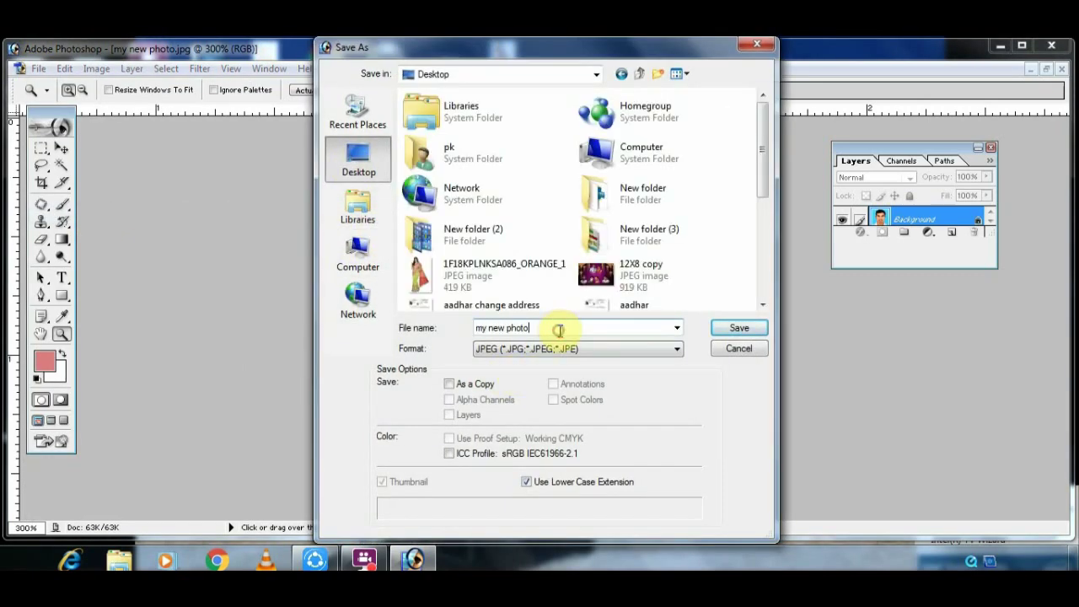
{"action": "left_click", "coordinate": [725, 328]}
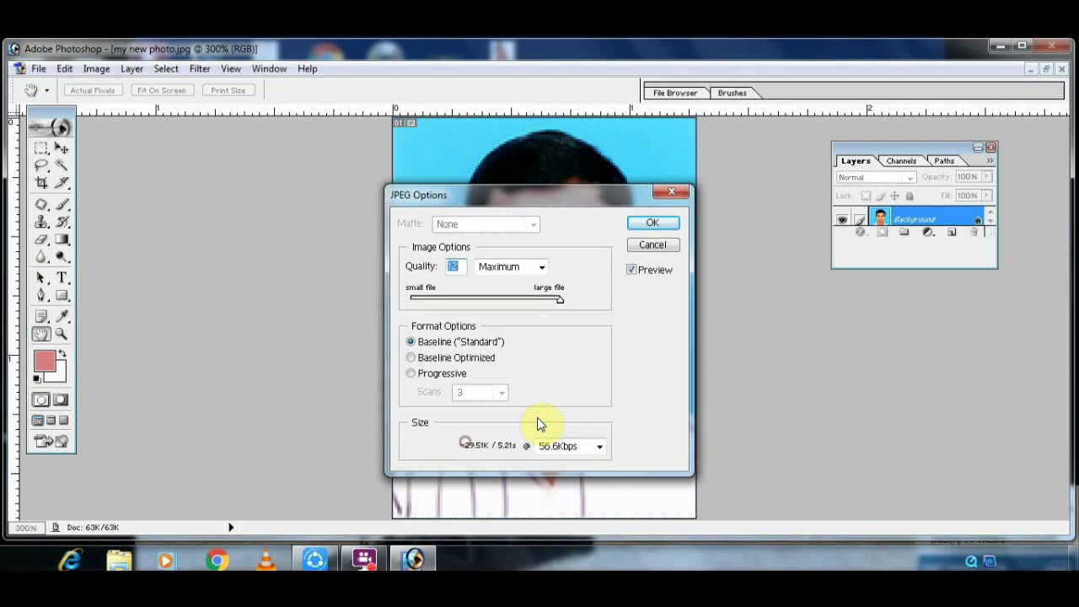
{"action": "left_click", "coordinate": [662, 223]}
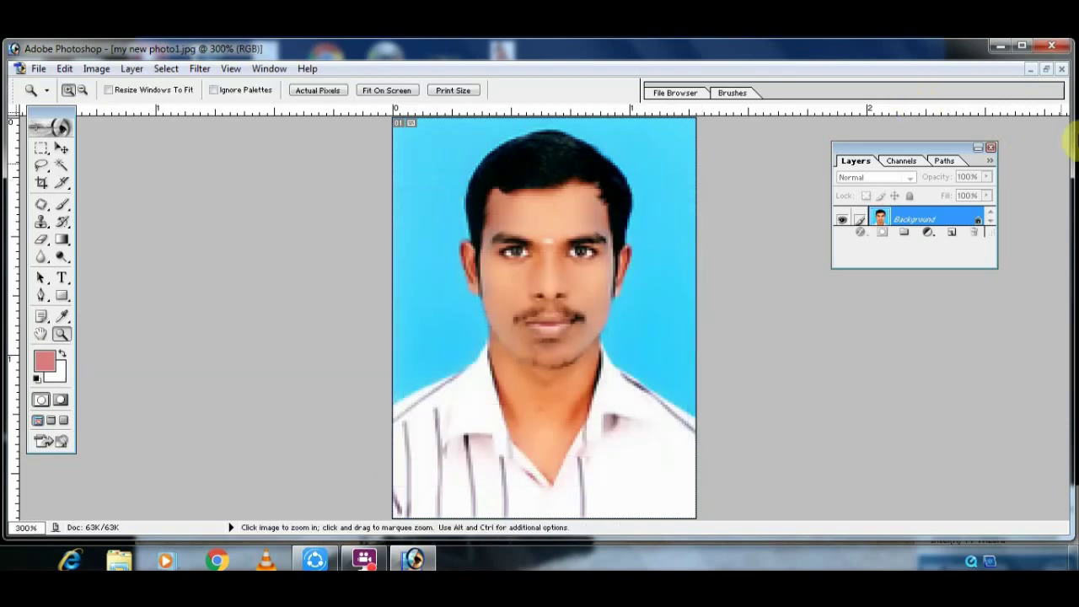
{"action": "left_click", "coordinate": [998, 45]}
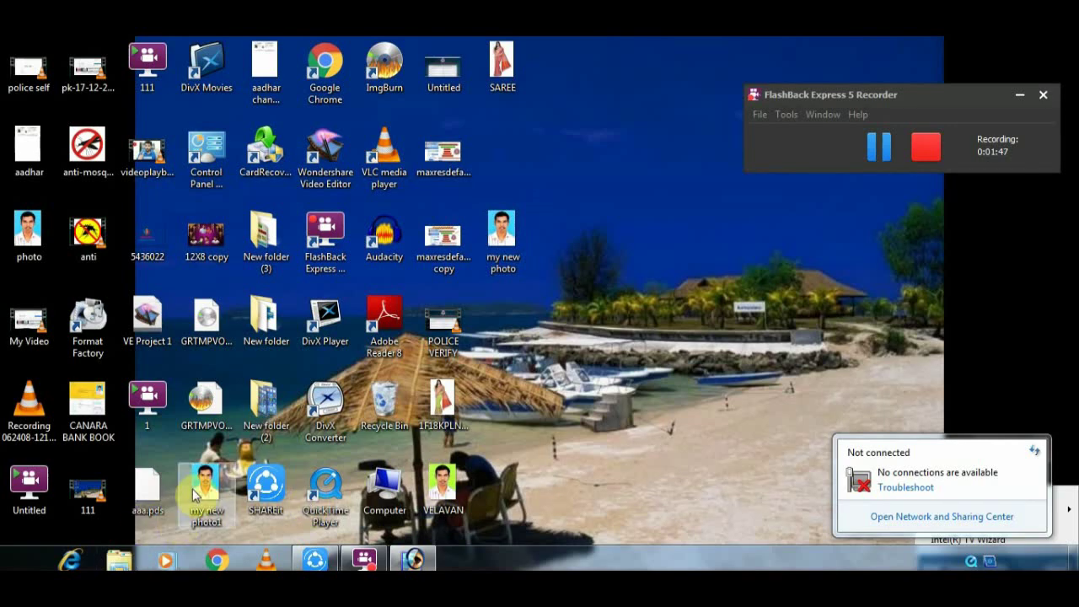
Compare file properties: 'my new photo' is 48.9 KB, 'my new photo1' is 34.1 KB.
{"action": "left_click_drag", "start_coordinate": [200, 491], "coordinate": [515, 317]}
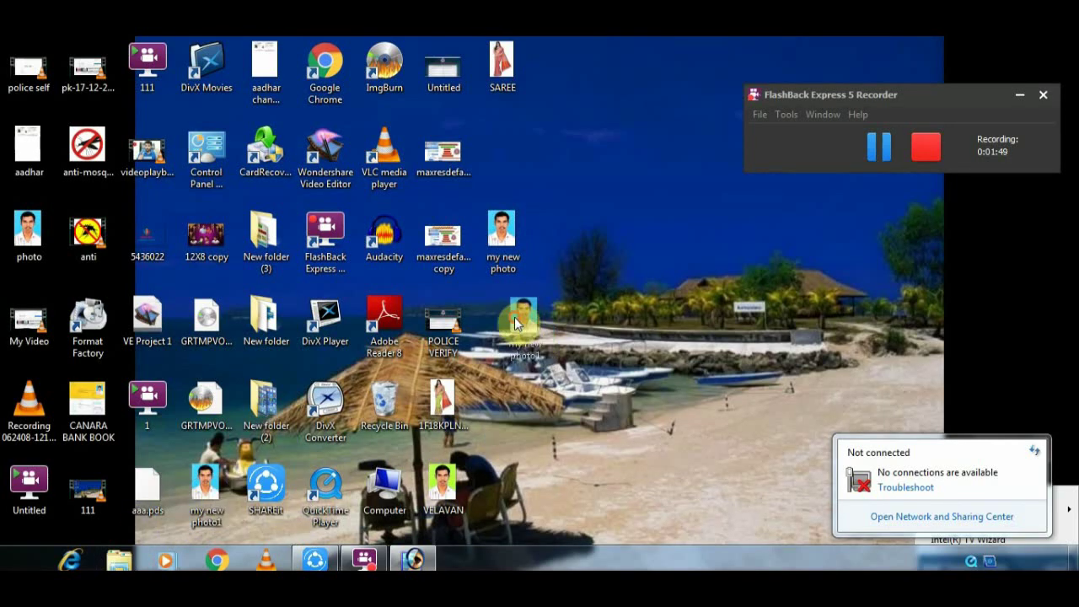
{"action": "right_click", "coordinate": [508, 245]}
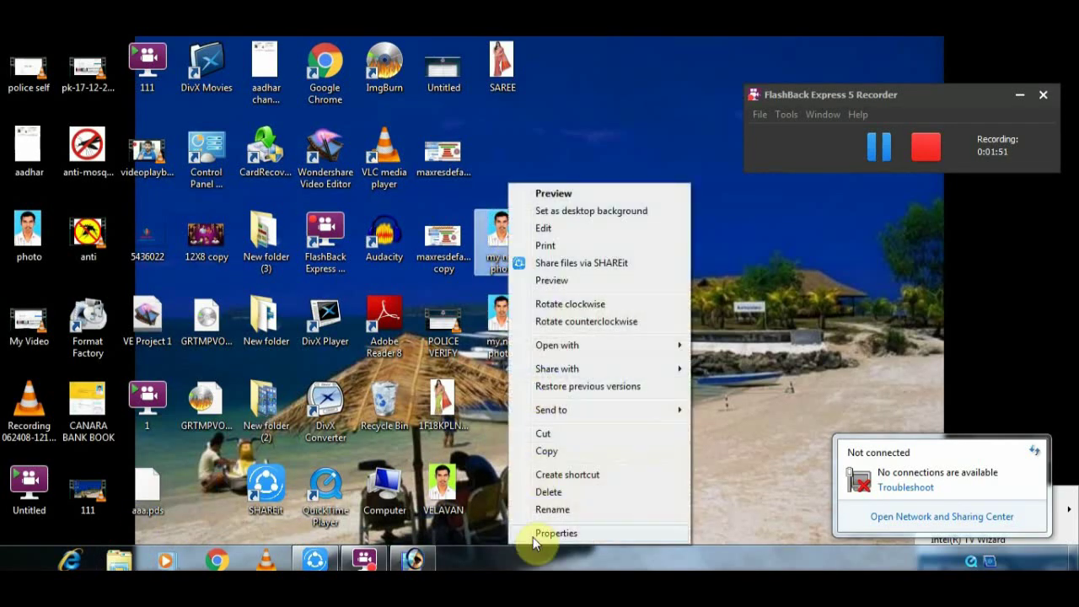
{"action": "left_click", "coordinate": [545, 533]}
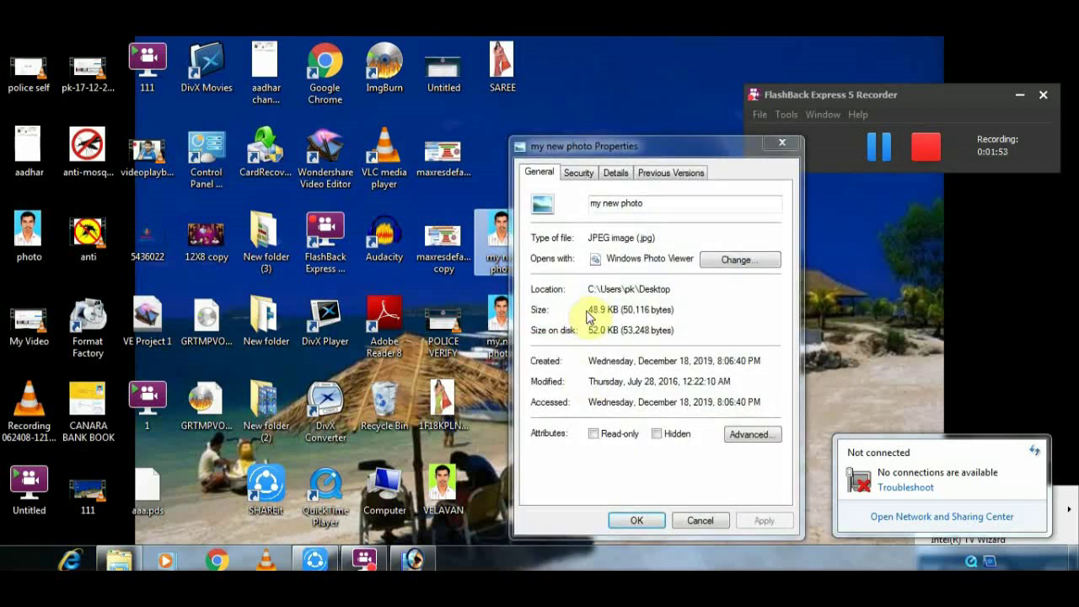
{"action": "left_click_drag", "start_coordinate": [678, 310], "coordinate": [599, 301]}
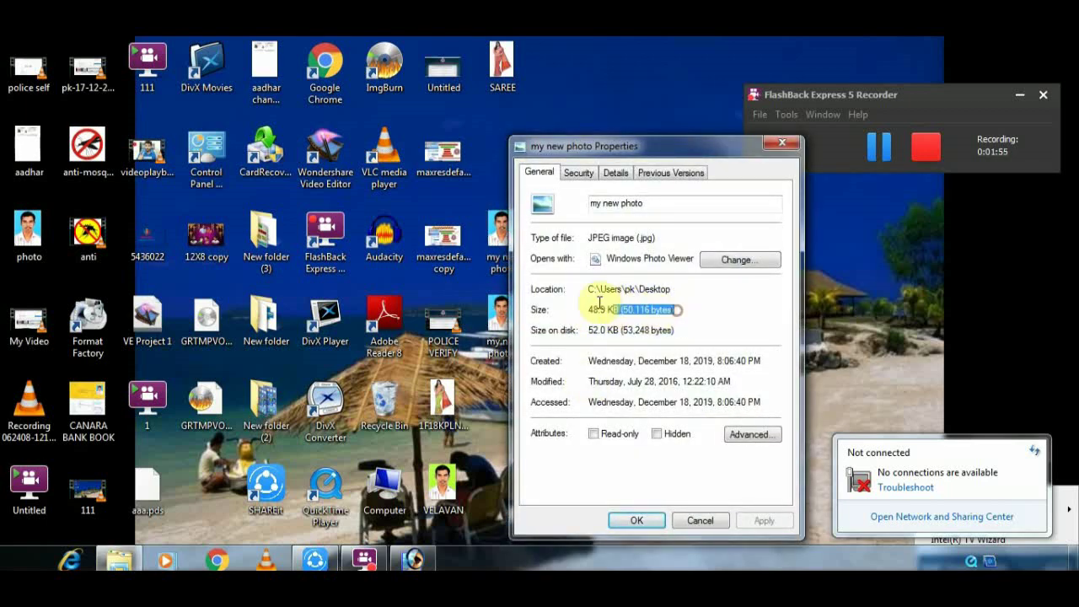
{"action": "left_click", "coordinate": [781, 143]}
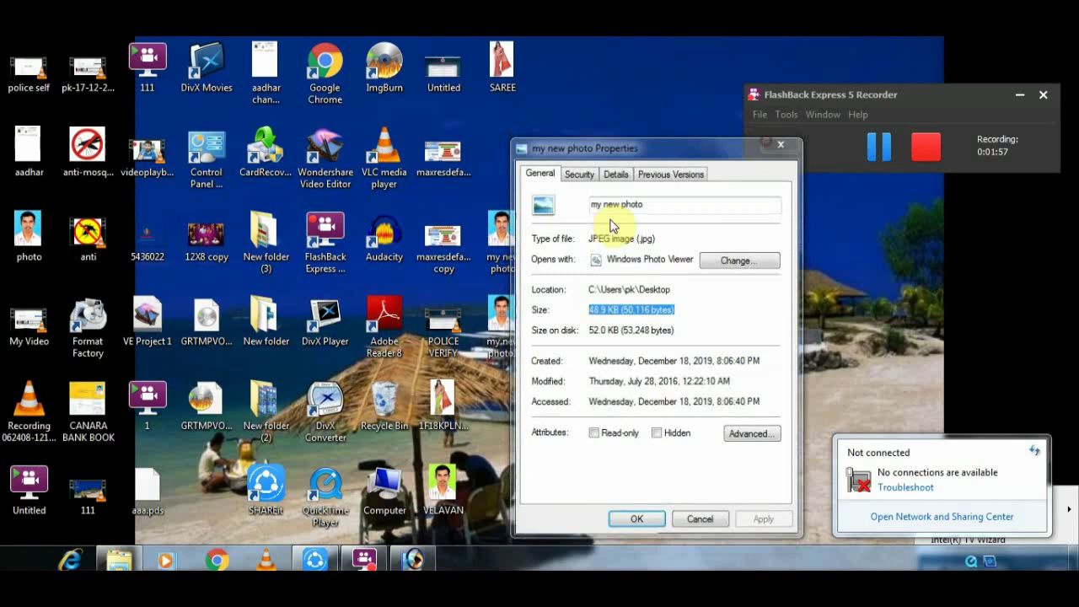
{"action": "right_click", "coordinate": [491, 332]}
{"action": "left_click", "coordinate": [540, 531]}
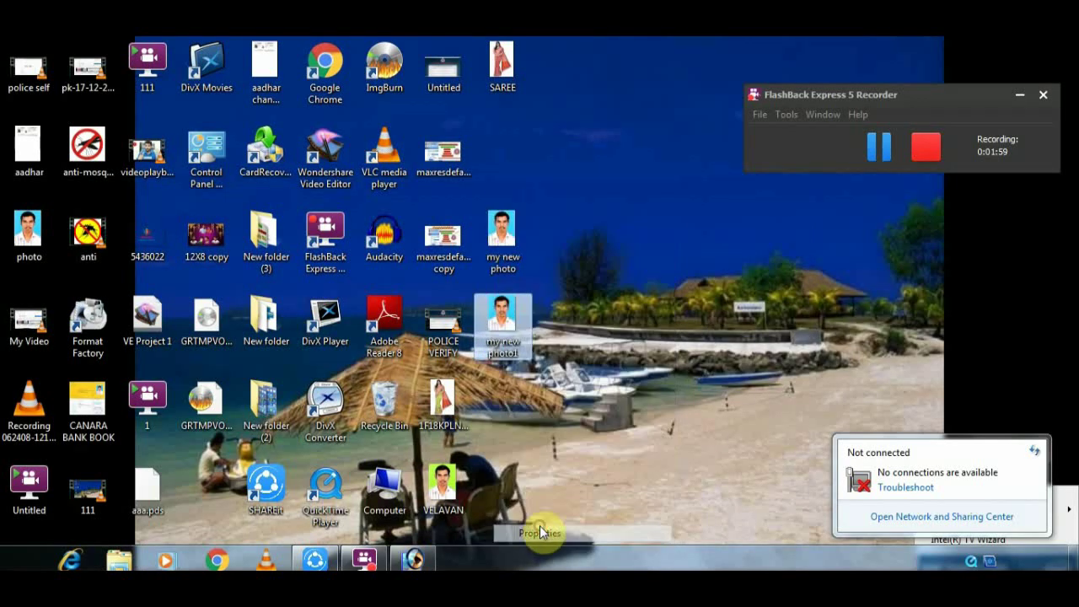
{"action": "left_click_drag", "start_coordinate": [658, 309], "coordinate": [576, 310]}
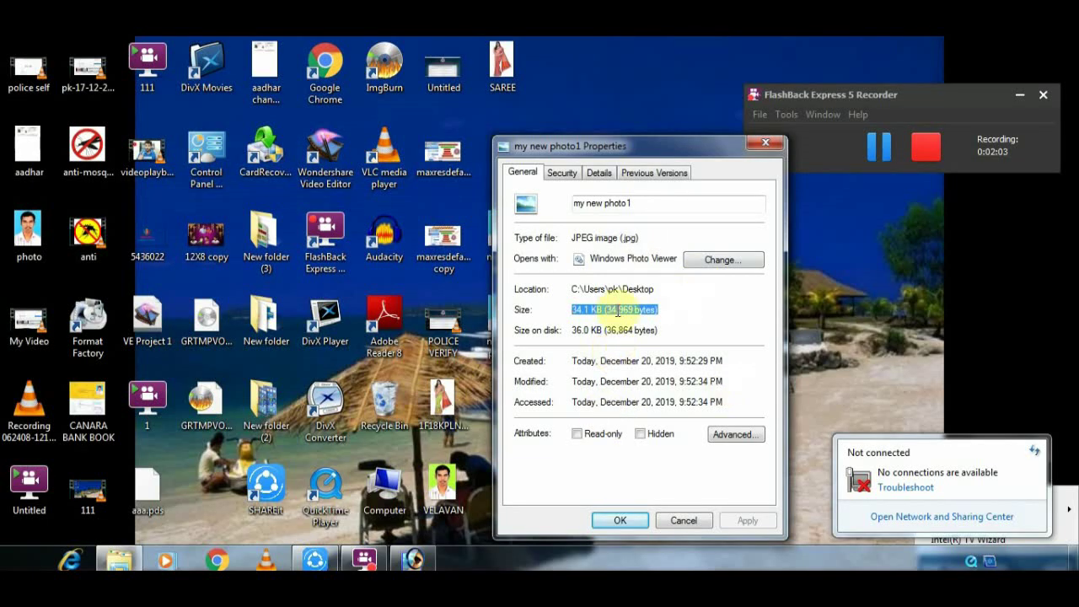
{"action": "left_click", "coordinate": [620, 522]}
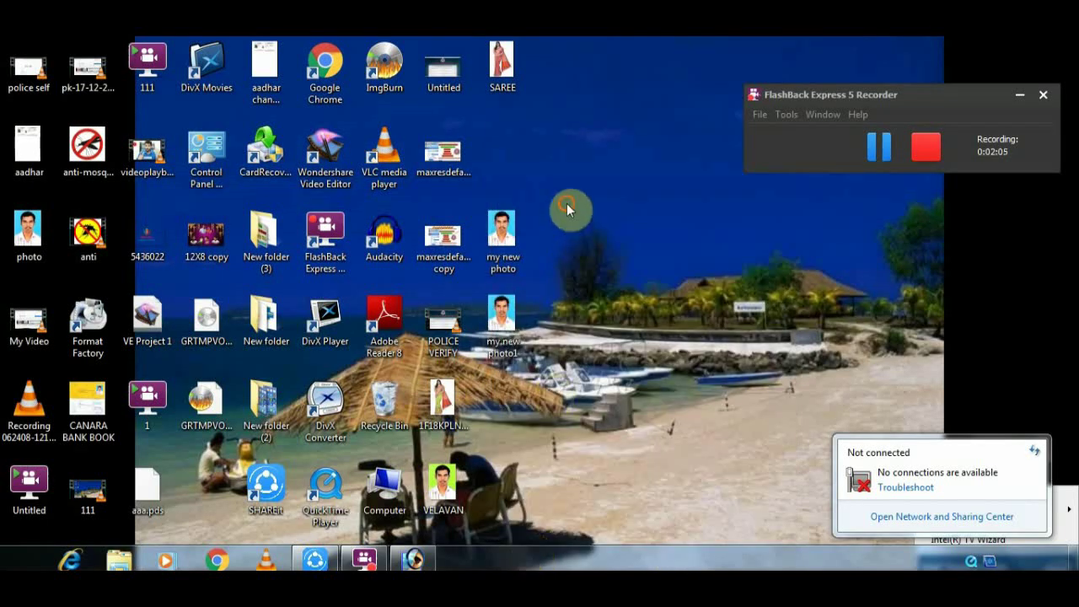
Return to Photoshop and close the resized photo document.
{"action": "left_click_drag", "start_coordinate": [566, 203], "coordinate": [506, 363]}
{"action": "left_click", "coordinate": [612, 333]}
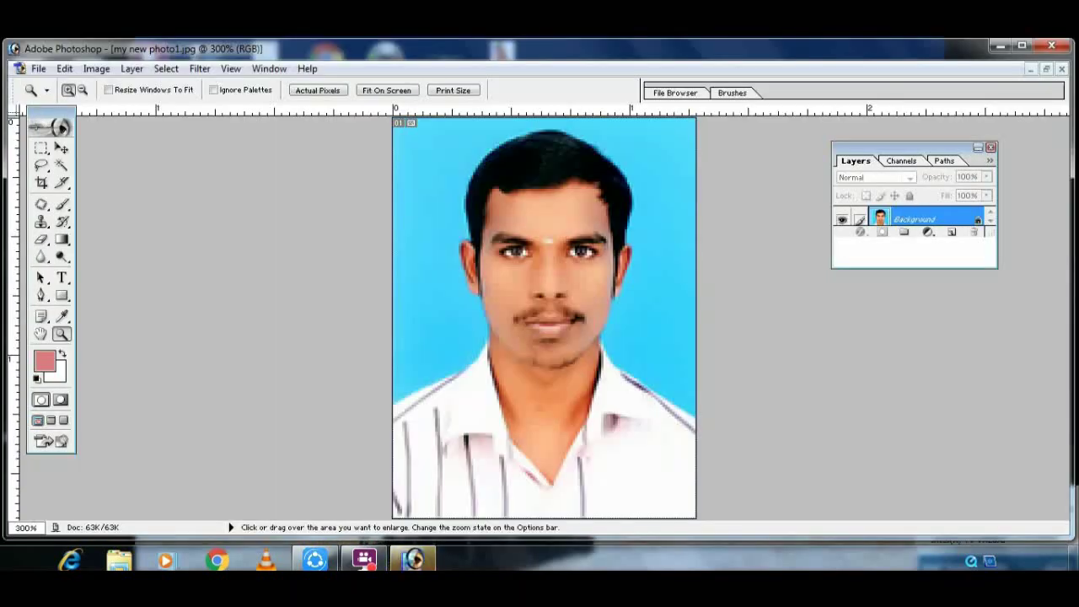
{"action": "left_click", "coordinate": [1061, 69]}
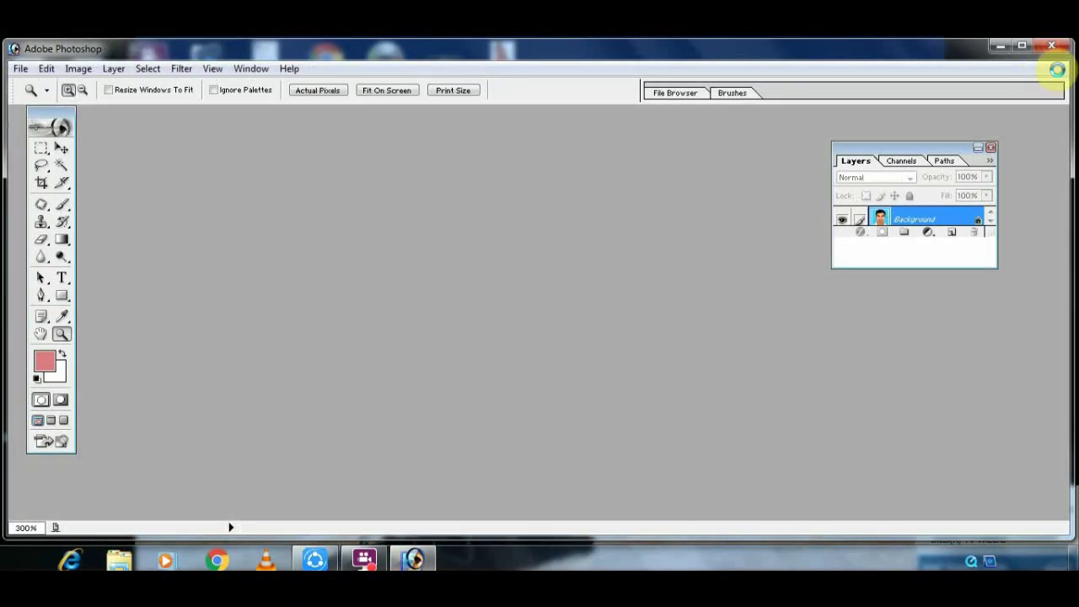
Reopen the original 'my new photo' from the desktop, maximize its window and zoom on the face.
{"action": "left_click", "coordinate": [22, 71]}
{"action": "left_click", "coordinate": [40, 101]}
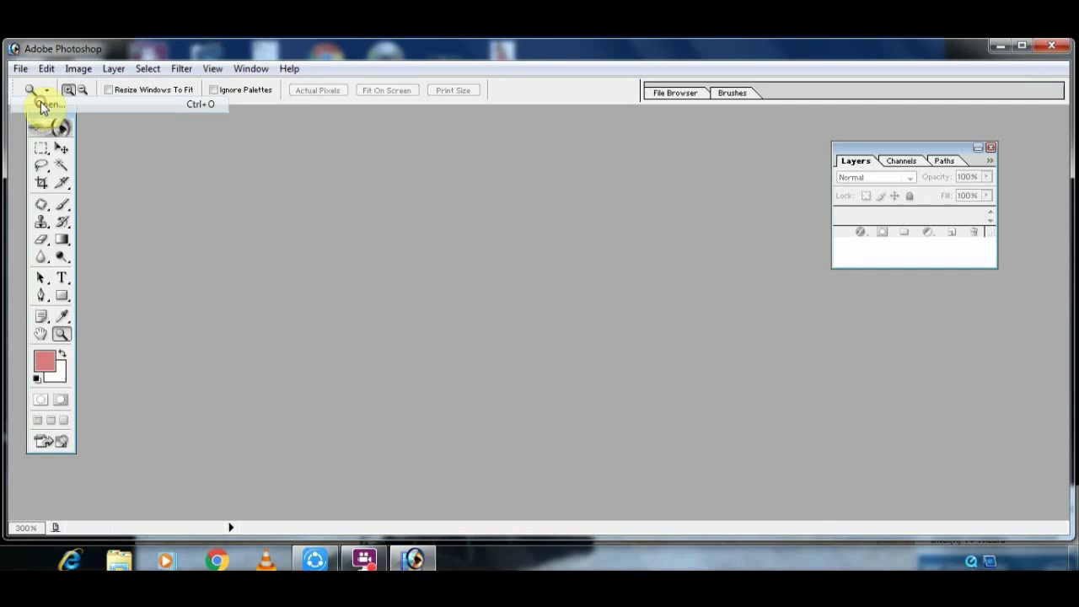
{"action": "left_click_drag", "start_coordinate": [747, 157], "coordinate": [739, 302]}
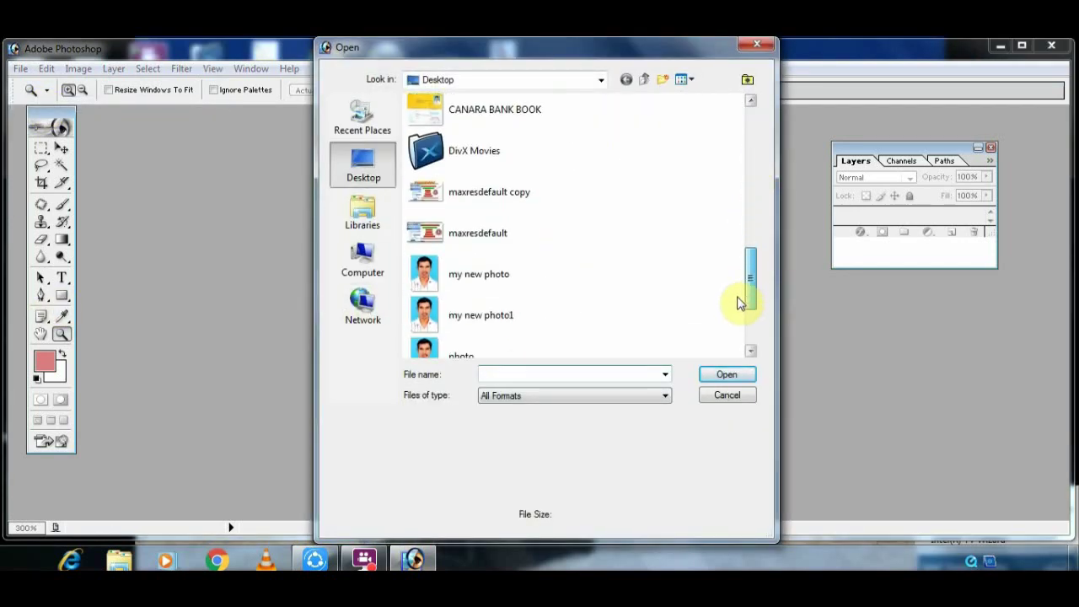
{"action": "double_click", "coordinate": [471, 289]}
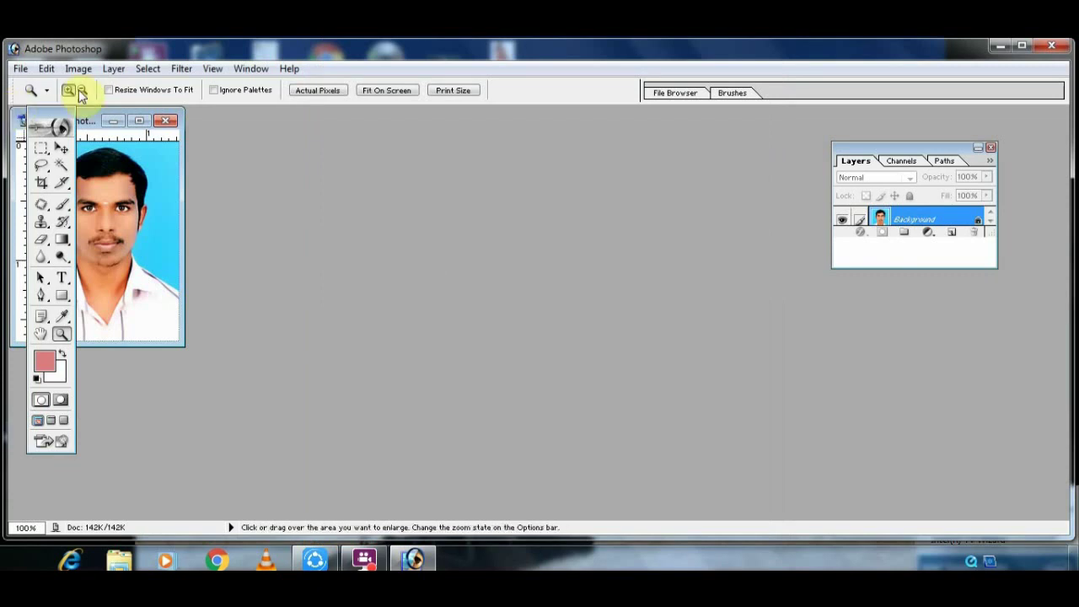
{"action": "left_click_drag", "start_coordinate": [83, 125], "coordinate": [374, 192]}
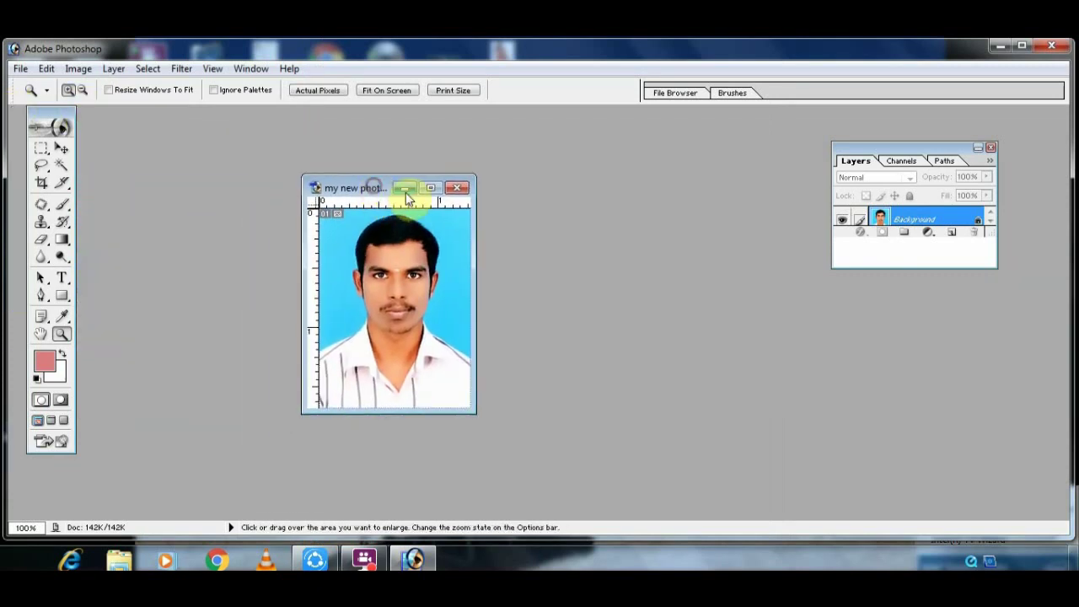
{"action": "left_click", "coordinate": [427, 188]}
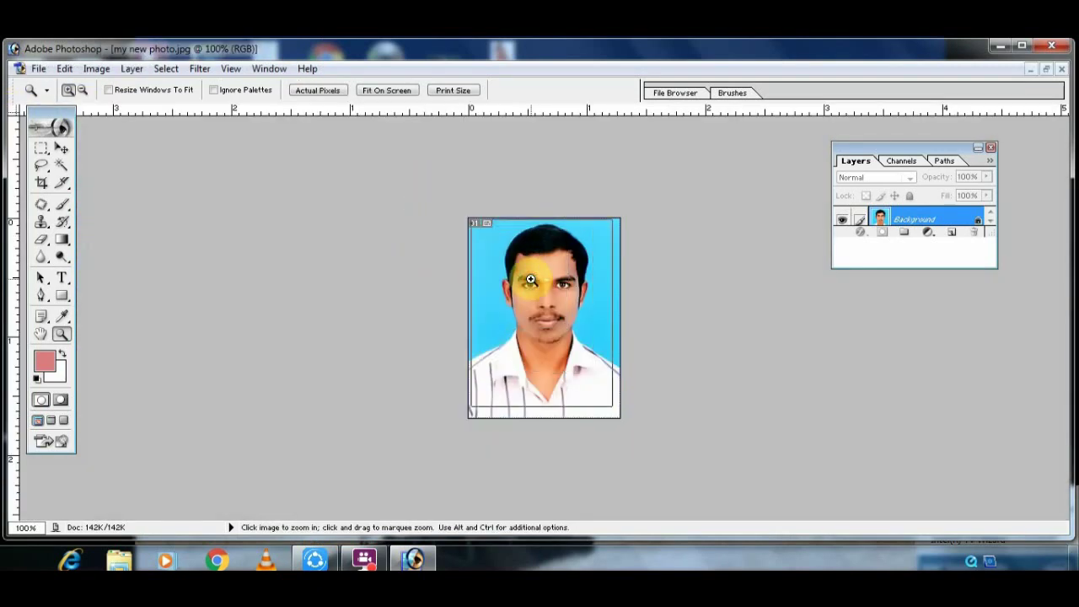
{"action": "left_click", "coordinate": [529, 279]}
{"action": "left_click", "coordinate": [94, 69]}
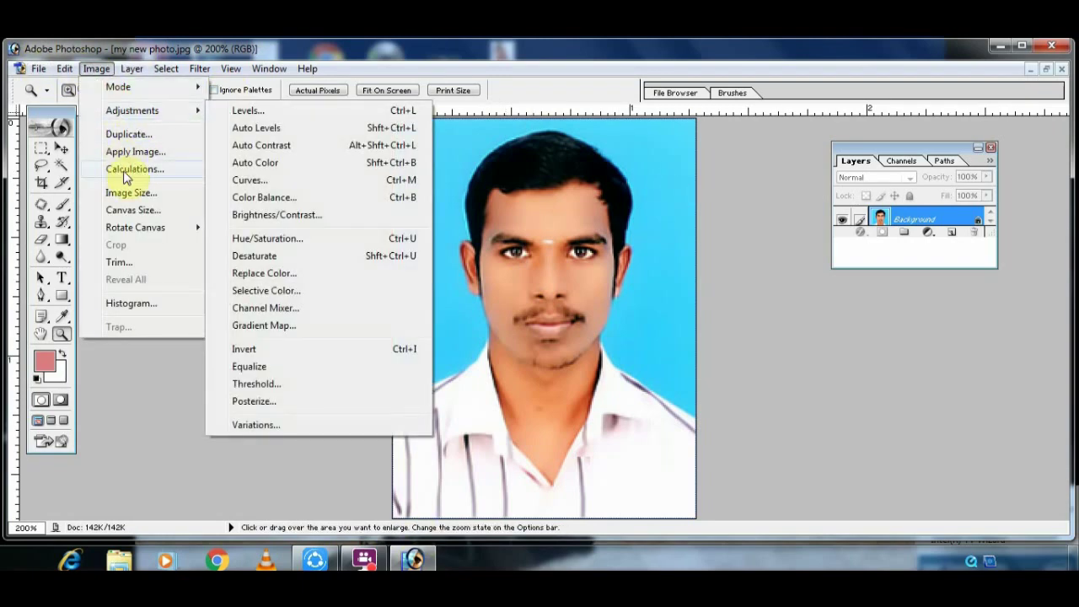
Resample the portrait to 384x506 pixels by entering 300 in Image Size, then zoom out.
{"action": "left_click", "coordinate": [126, 194]}
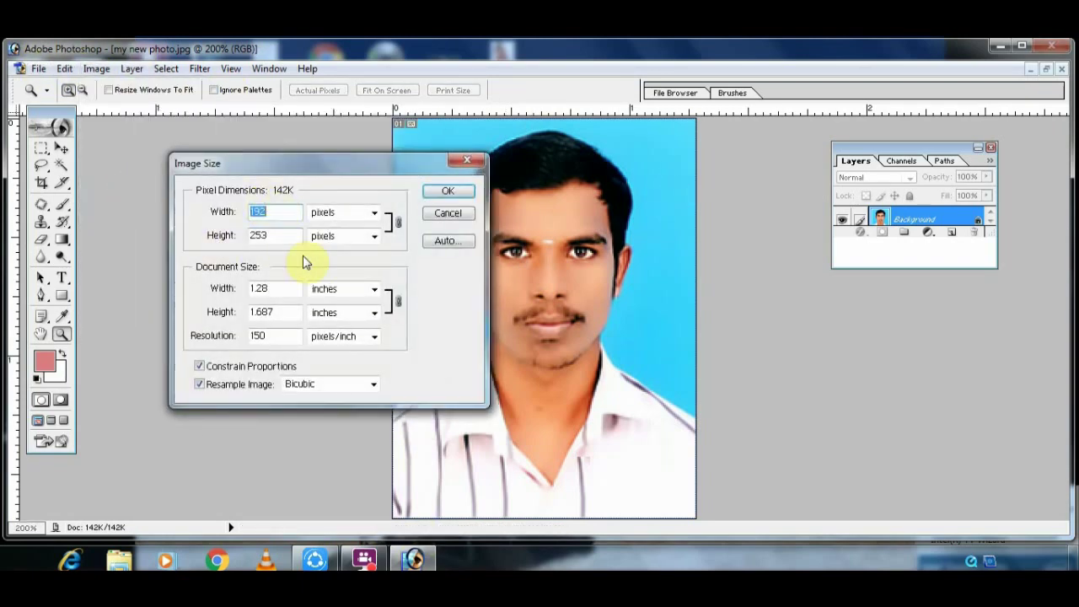
{"action": "type", "text": "300"}
{"action": "left_click", "coordinate": [434, 193]}
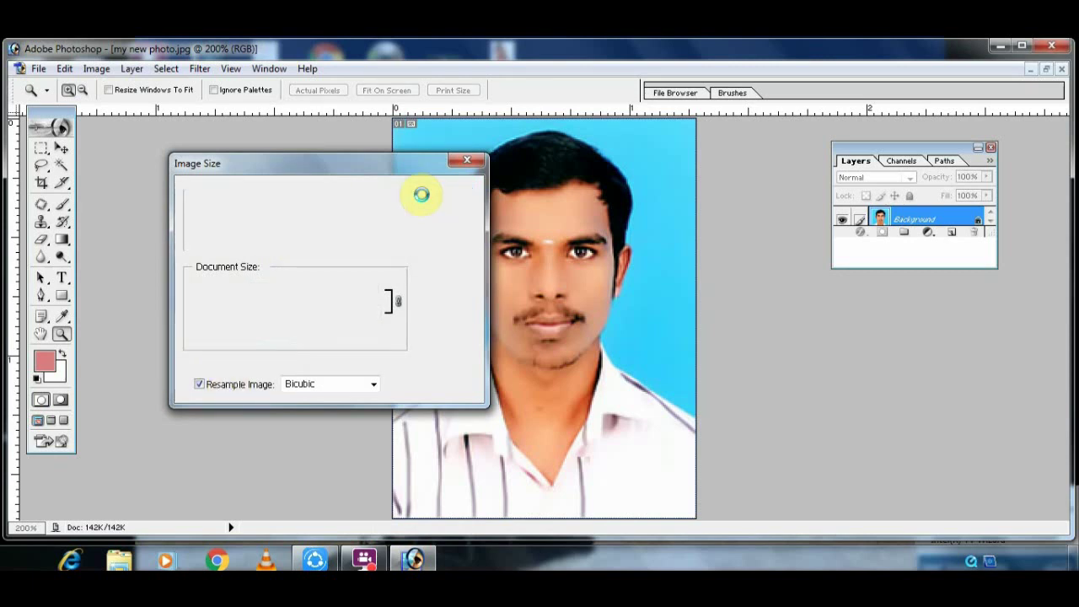
{"action": "left_click", "coordinate": [83, 90]}
{"action": "left_click", "coordinate": [505, 345]}
{"action": "left_click", "coordinate": [506, 344]}
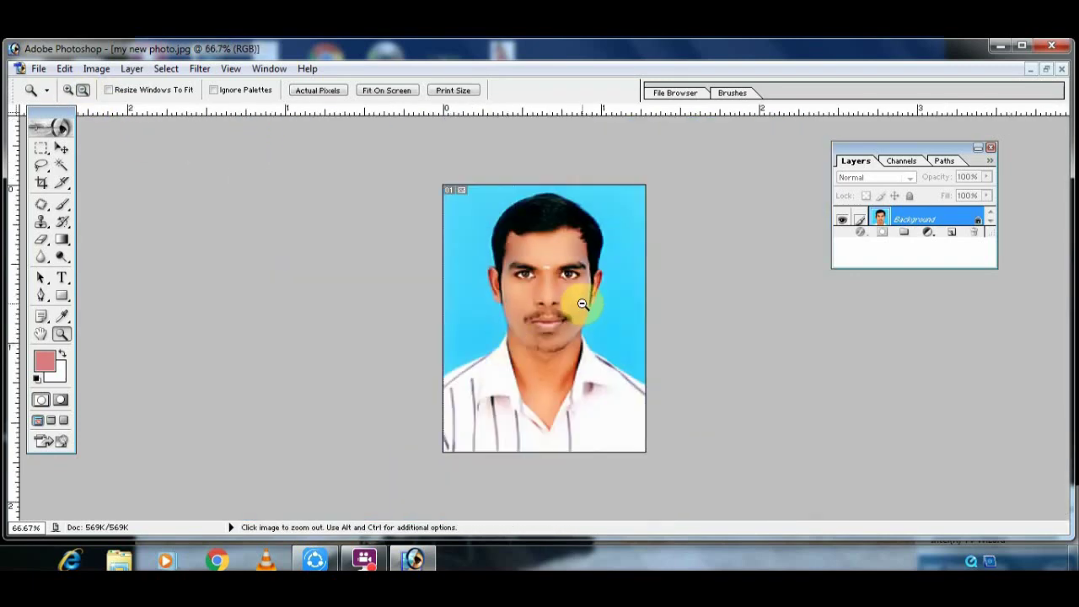
Reset the Zoom tool to zoom in and minimize Photoshop to the desktop.
{"action": "left_click", "coordinate": [42, 68]}
{"action": "left_click", "coordinate": [73, 204]}
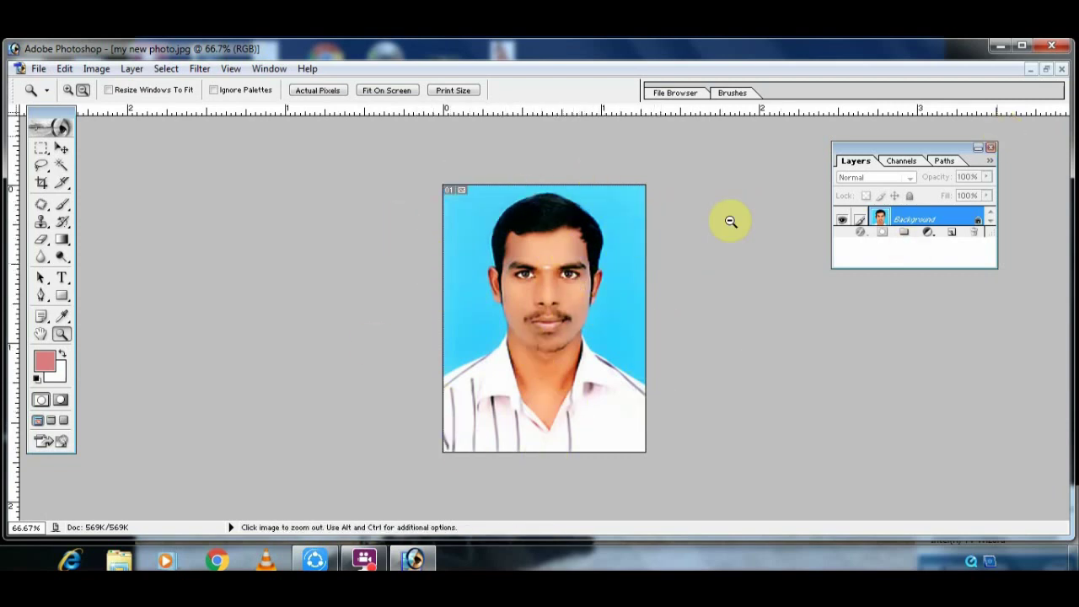
{"action": "left_click", "coordinate": [68, 88]}
{"action": "left_click", "coordinate": [1001, 47]}
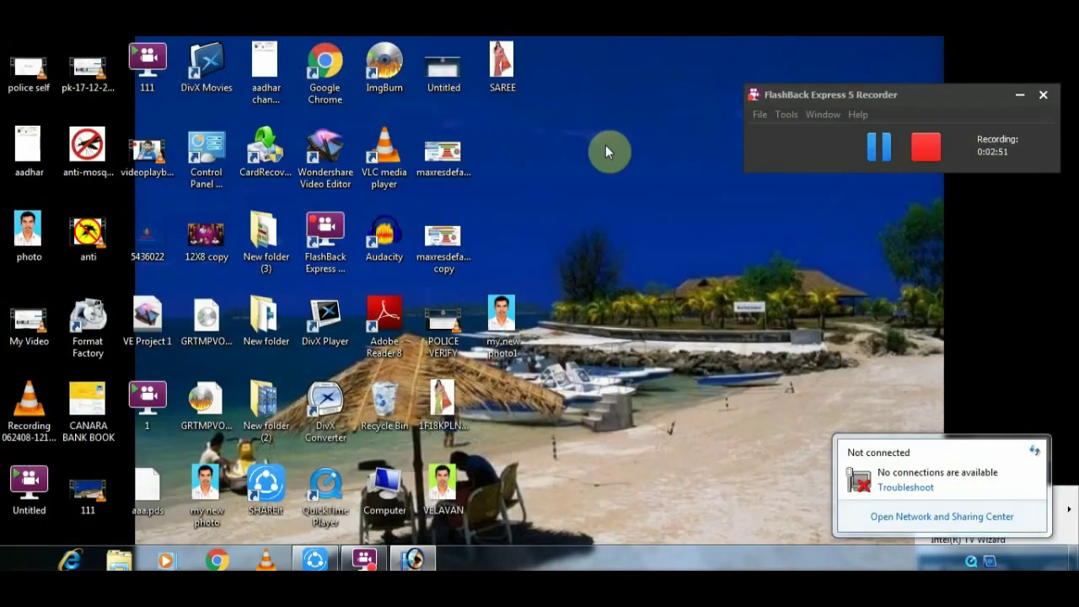
Move the my new photo desktop icon and confirm in Properties that it is 104 KB.
{"action": "left_click_drag", "start_coordinate": [206, 485], "coordinate": [561, 399]}
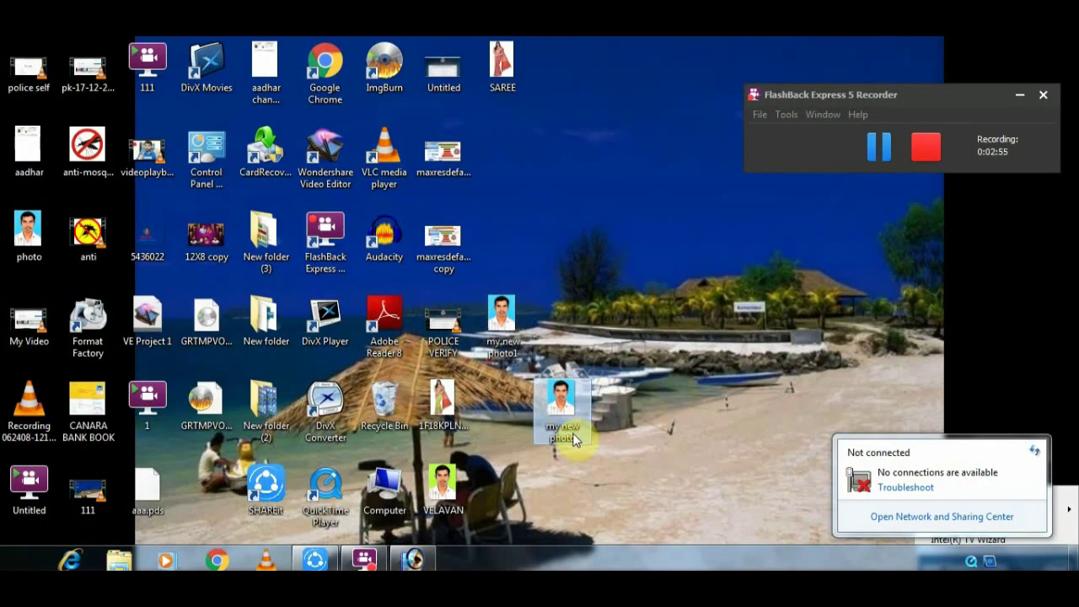
{"action": "right_click", "coordinate": [561, 426]}
{"action": "left_click", "coordinate": [590, 414]}
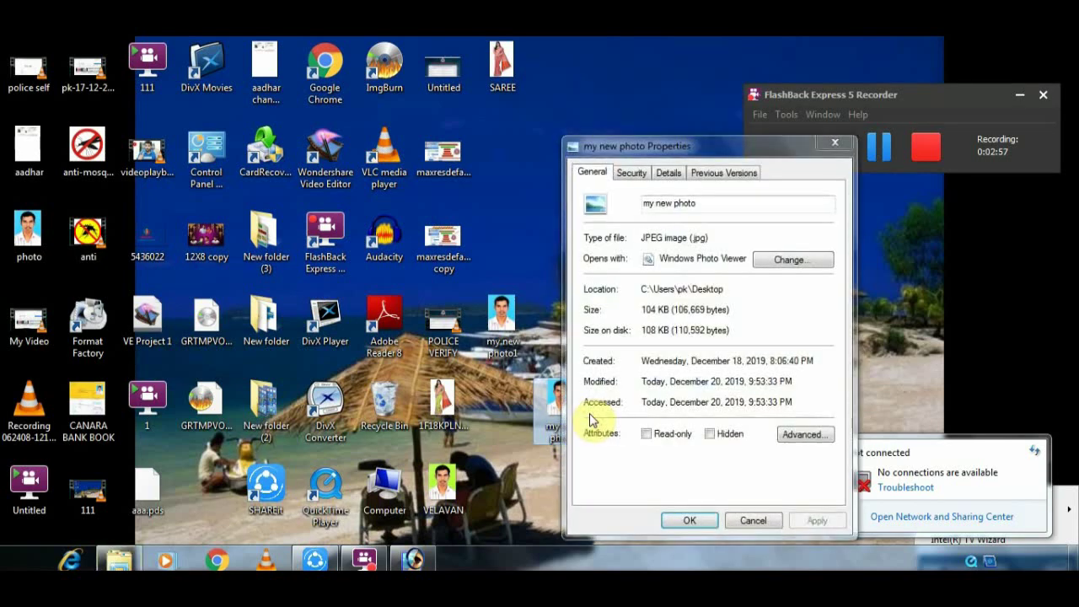
{"action": "left_click_drag", "start_coordinate": [641, 310], "coordinate": [729, 309]}
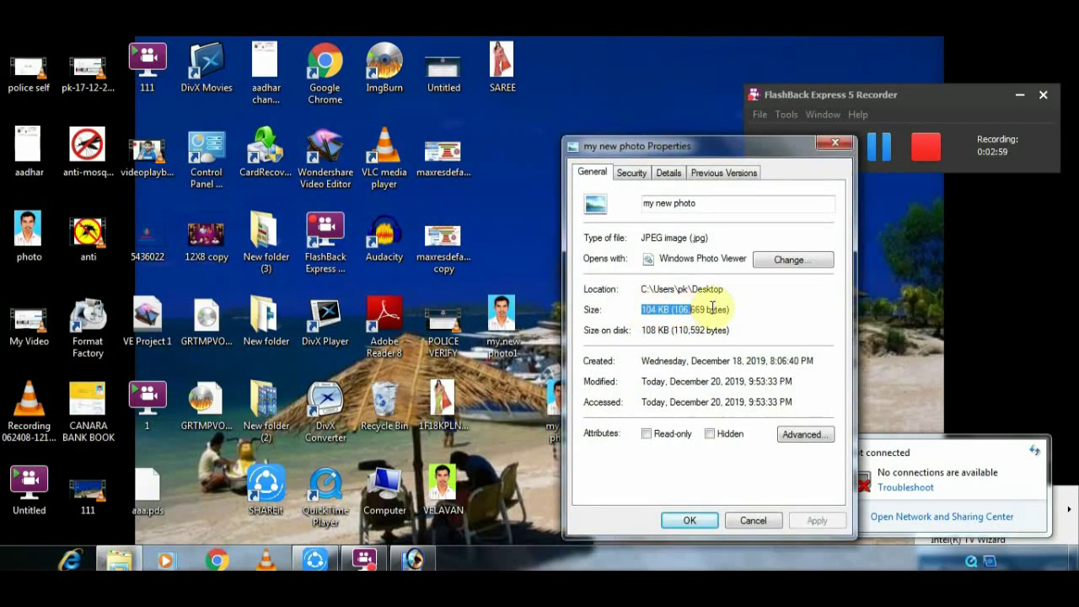
{"action": "left_click", "coordinate": [833, 150]}
Recheck my new photo's 104 KB size after moving its icon, then return to Photoshop.
{"action": "left_click_drag", "start_coordinate": [560, 409], "coordinate": [518, 239]}
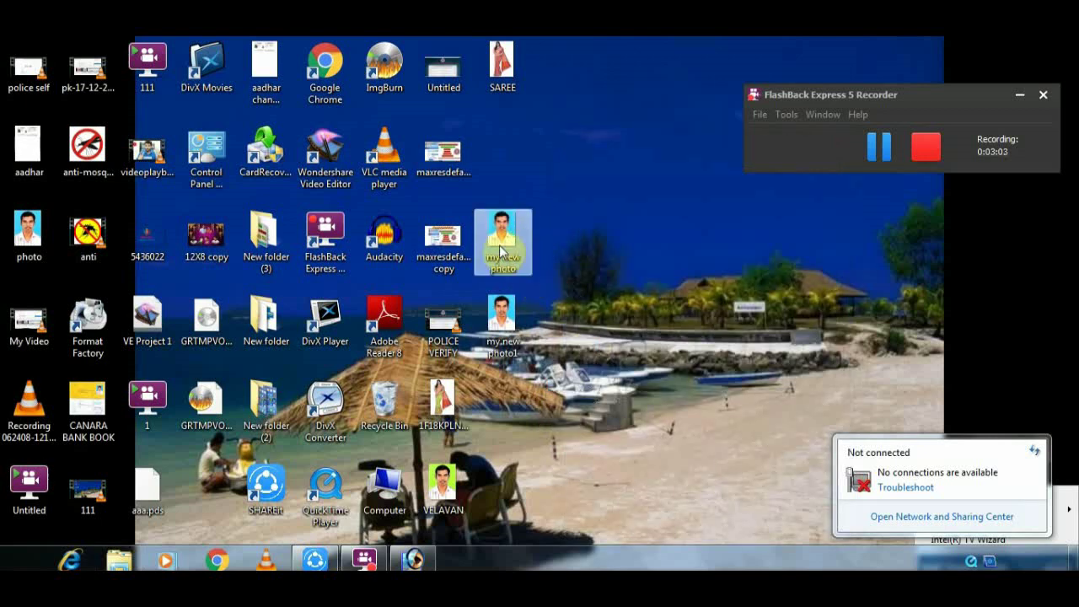
{"action": "right_click", "coordinate": [514, 245]}
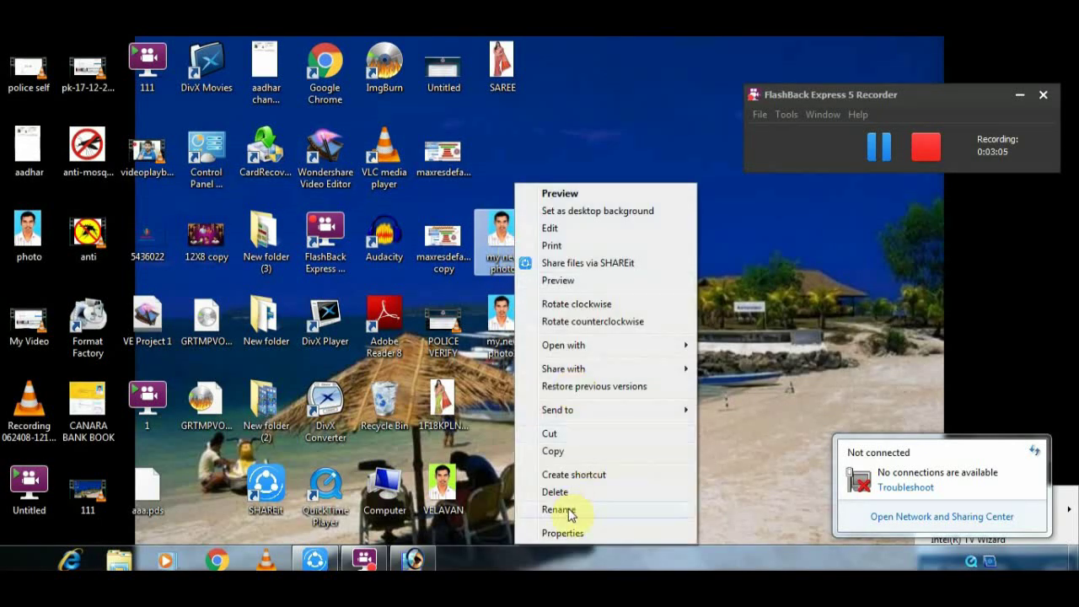
{"action": "left_click", "coordinate": [555, 533]}
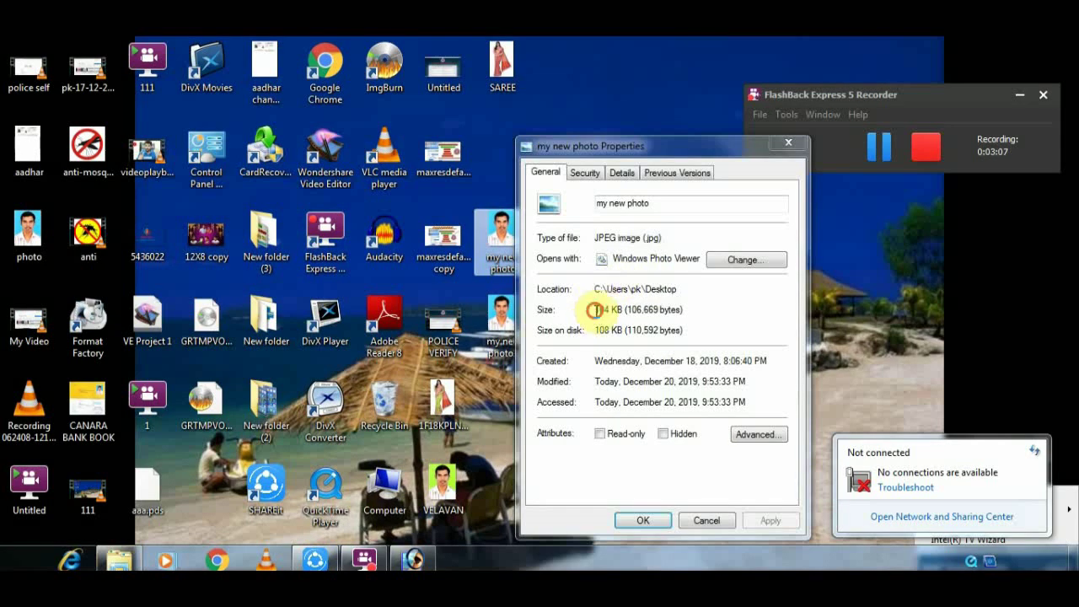
{"action": "left_click_drag", "start_coordinate": [595, 310], "coordinate": [625, 310]}
{"action": "left_click", "coordinate": [782, 146]}
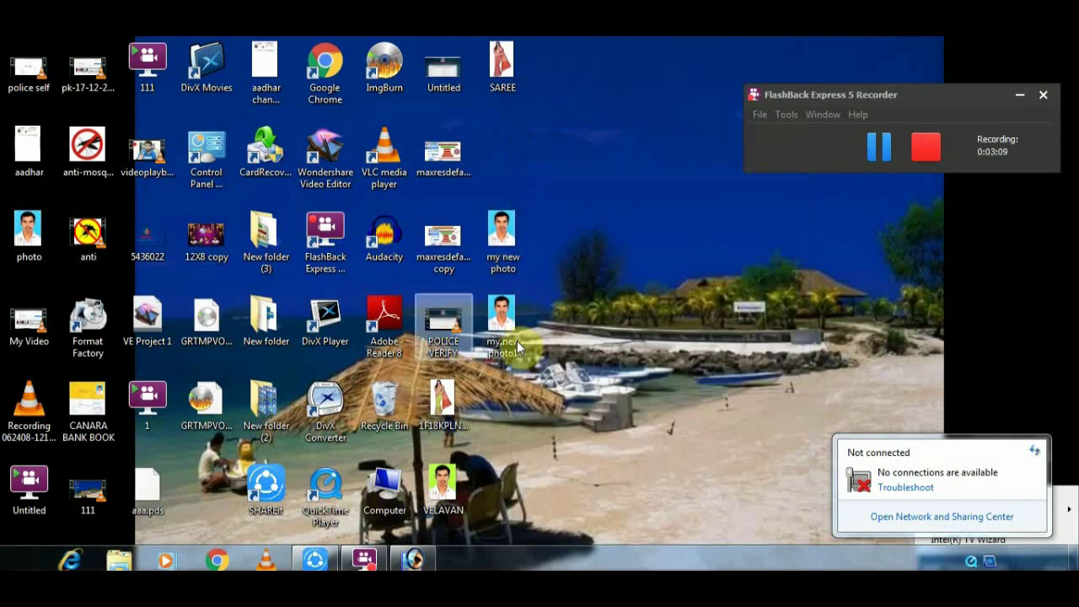
{"action": "left_click", "coordinate": [408, 563]}
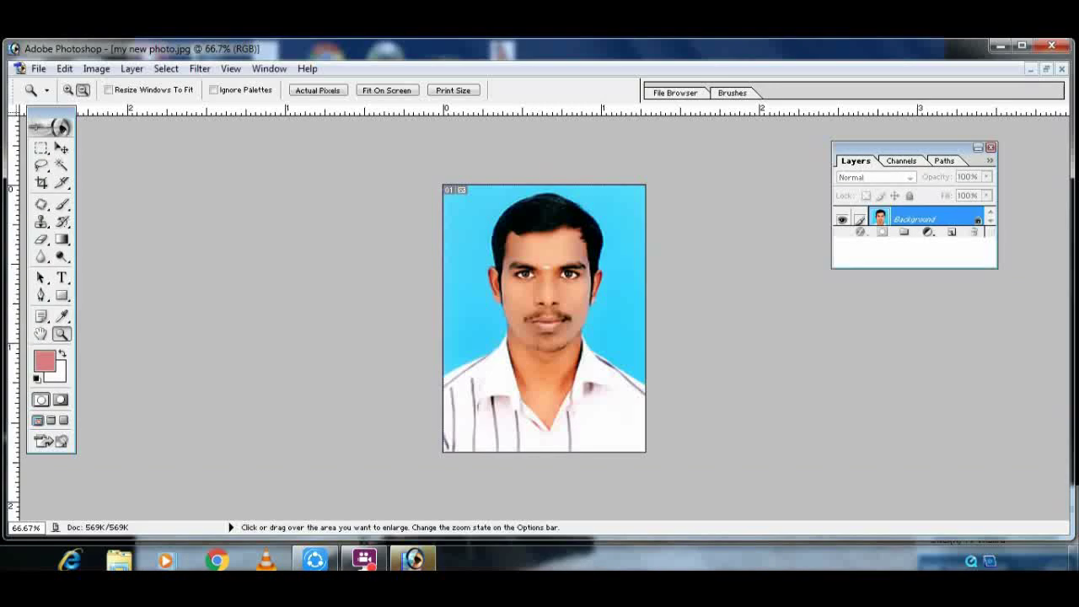
Save the photo to the desktop as the JPEG 'my new photo2'.
{"action": "left_click", "coordinate": [38, 68]}
{"action": "left_click", "coordinate": [57, 219]}
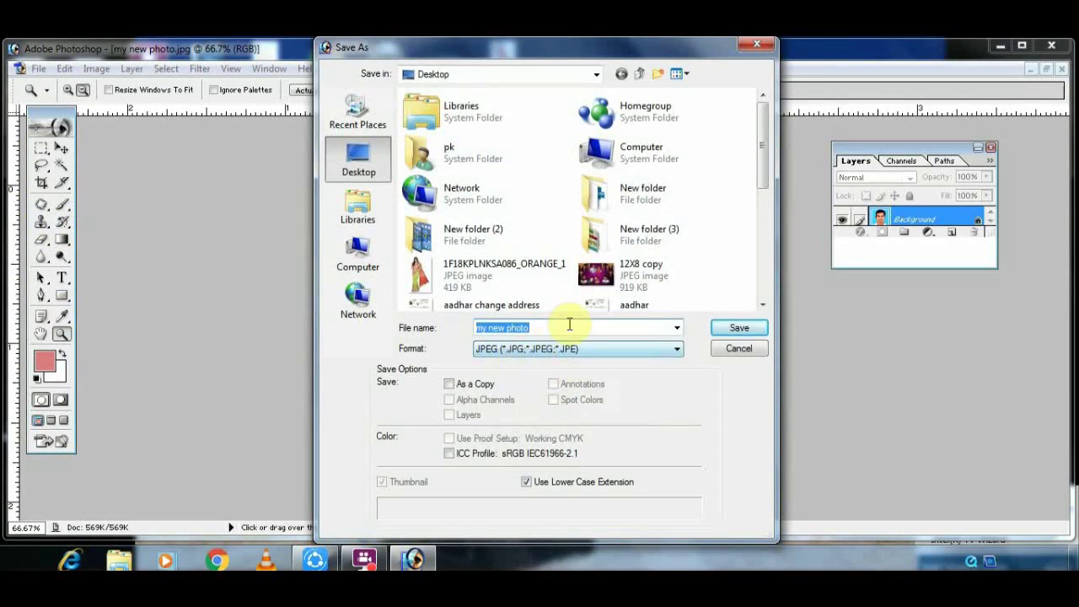
{"action": "left_click", "coordinate": [565, 326]}
{"action": "type", "text": "1"}
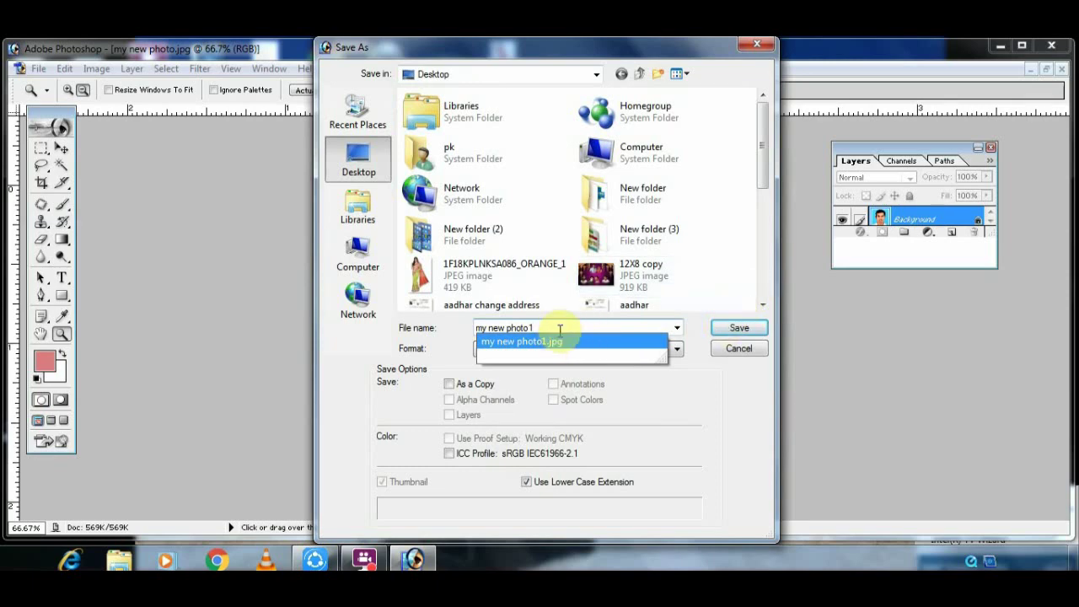
{"action": "key", "text": "BackSpace"}
{"action": "type", "text": "2"}
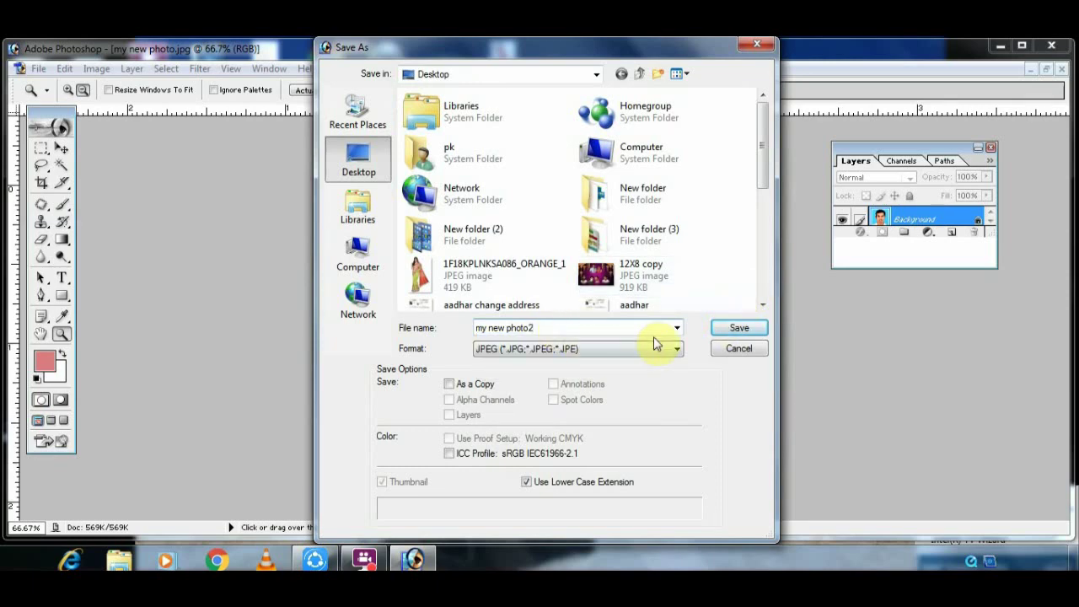
{"action": "left_click", "coordinate": [722, 330]}
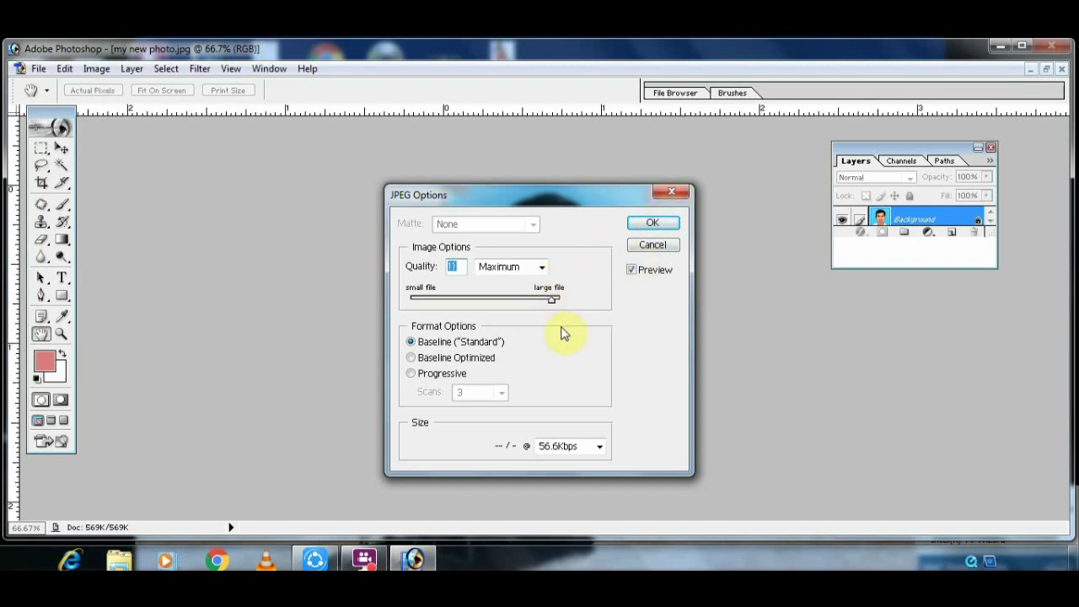
Accept the reduced-quality JPEG options and minimize Photoshop.
{"action": "left_click", "coordinate": [656, 222]}
{"action": "key", "text": "z"}
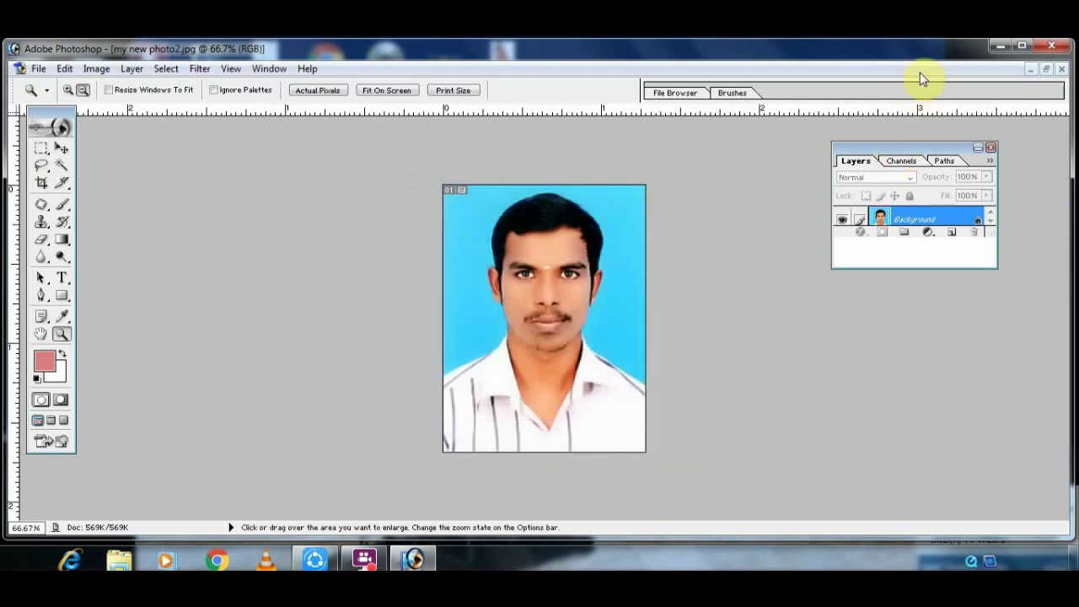
{"action": "left_click", "coordinate": [995, 45]}
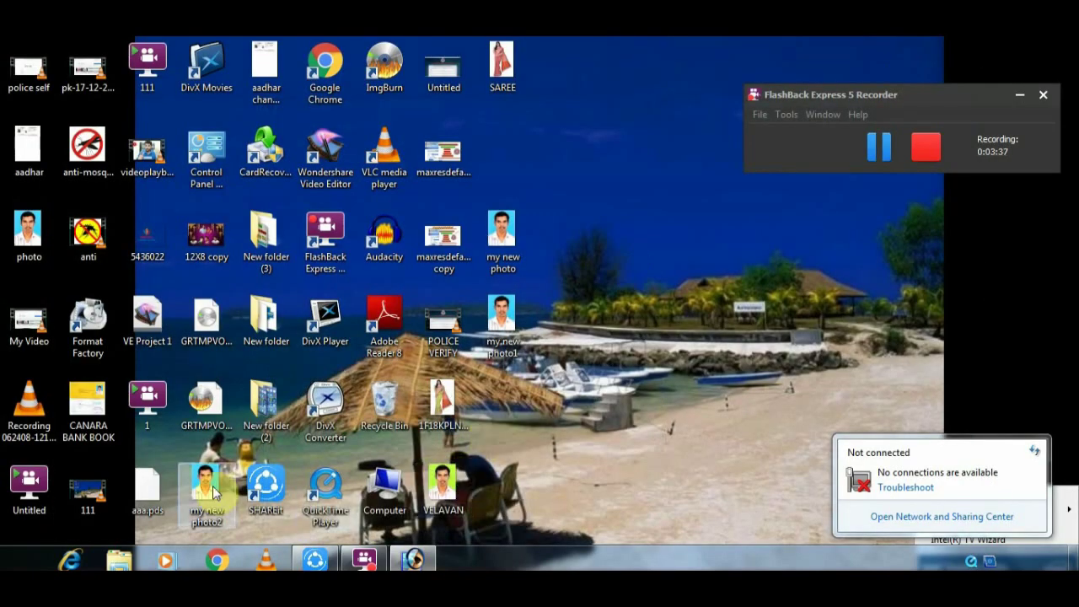
Compare file sizes in Properties: my new photo at 104 KB, my new photo1 at 34.1 KB.
{"action": "mouse_move", "coordinate": [203, 493]}
{"action": "left_mouse_down"}
{"action": "mouse_move", "coordinate": [560, 396]}
{"action": "mouse_move", "coordinate": [533, 390]}
{"action": "left_mouse_up"}
{"action": "right_click", "coordinate": [506, 232]}
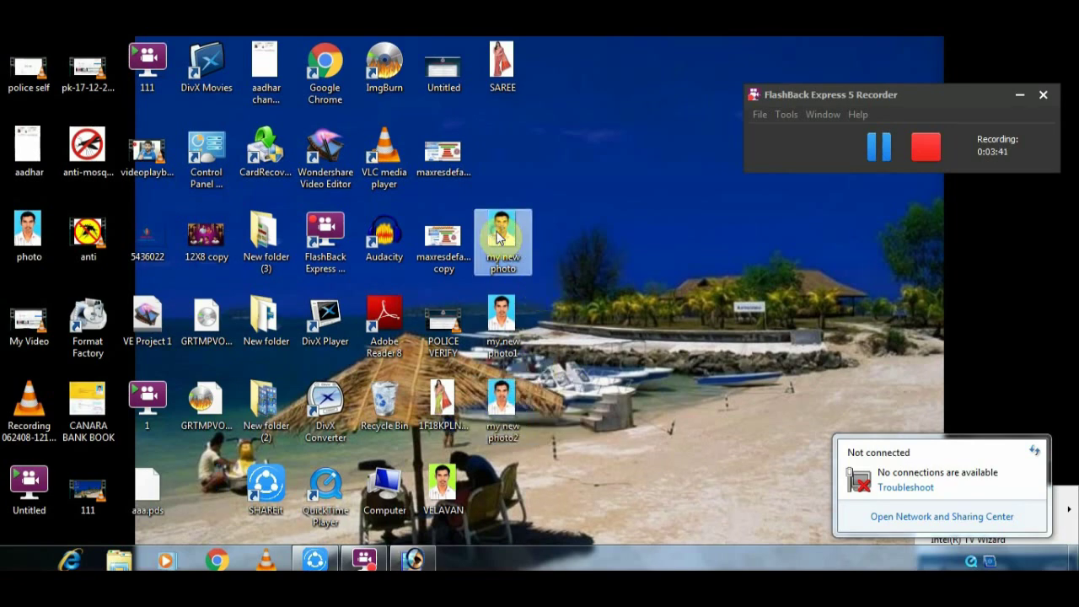
{"action": "left_click", "coordinate": [540, 530]}
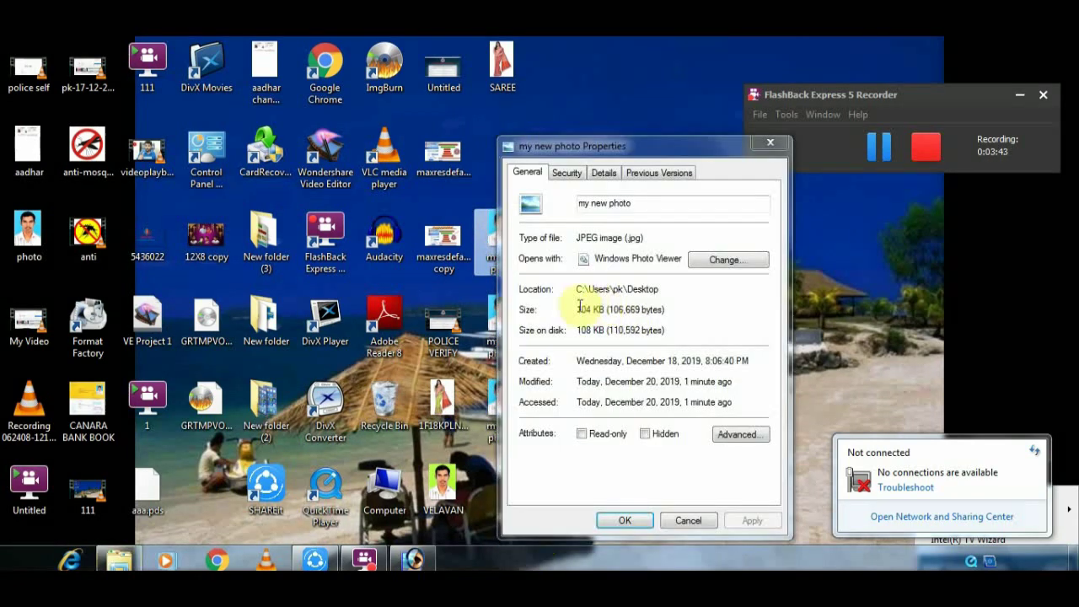
{"action": "left_click", "coordinate": [765, 149]}
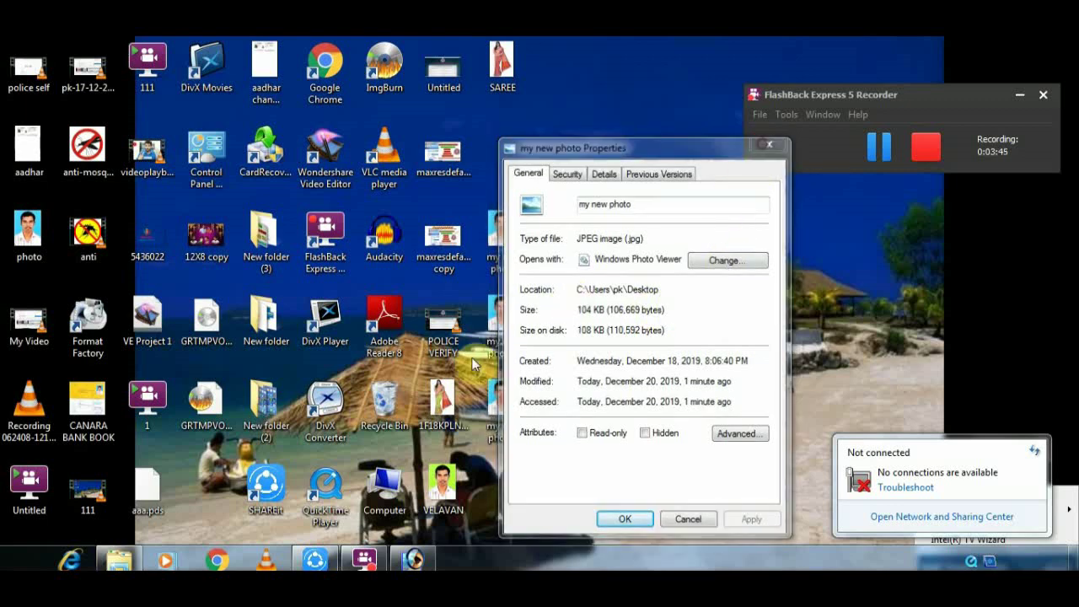
{"action": "right_click", "coordinate": [487, 325]}
{"action": "left_click", "coordinate": [537, 534]}
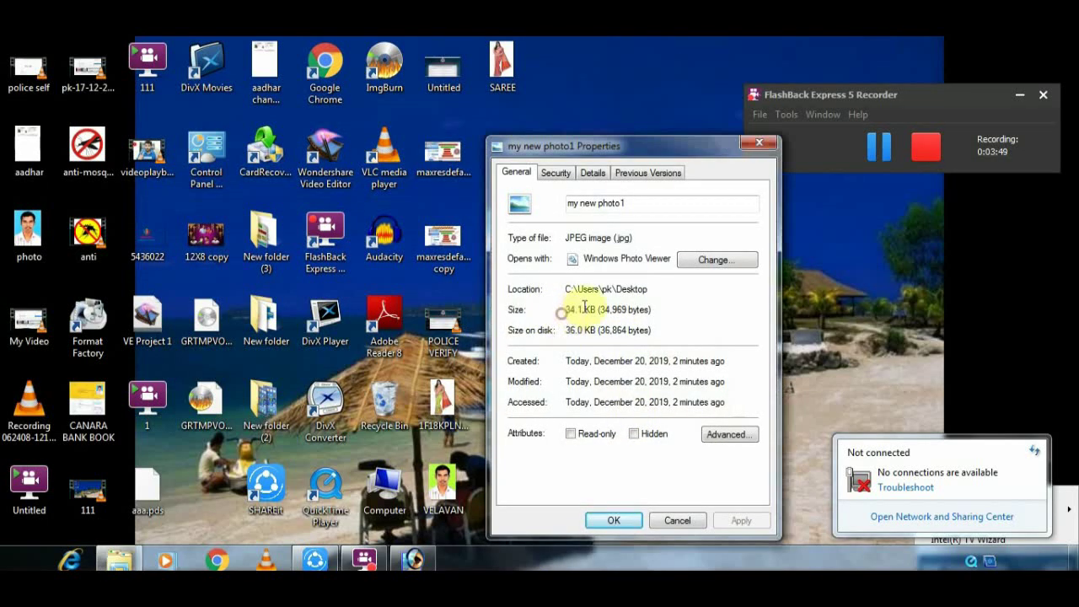
{"action": "left_click", "coordinate": [759, 143]}
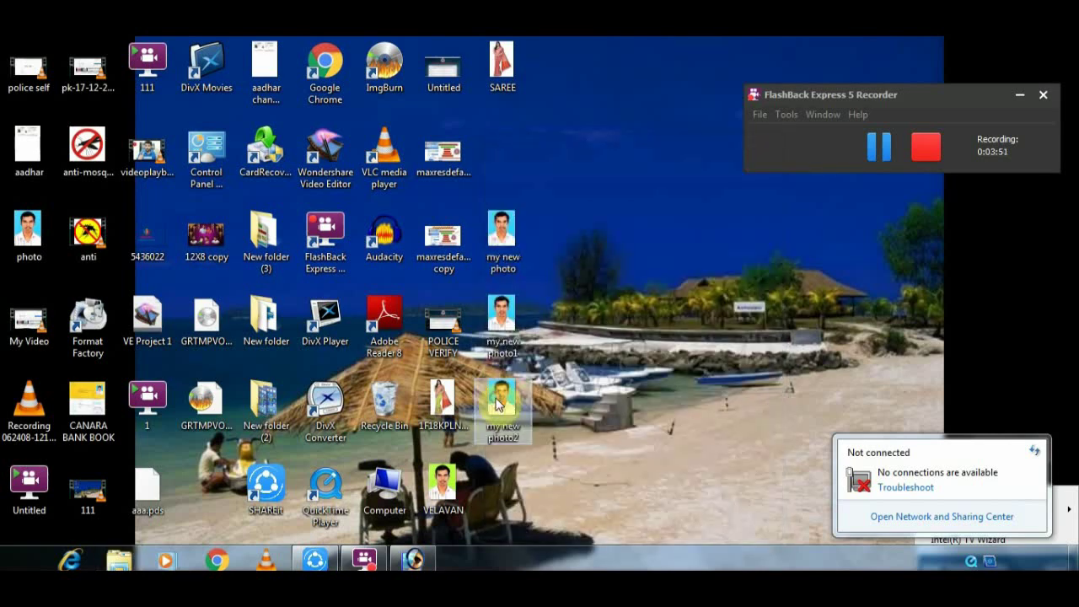
Confirm my new photo2 is 77.2 KB, then restore Photoshop.
{"action": "right_click", "coordinate": [489, 399]}
{"action": "left_click", "coordinate": [568, 389]}
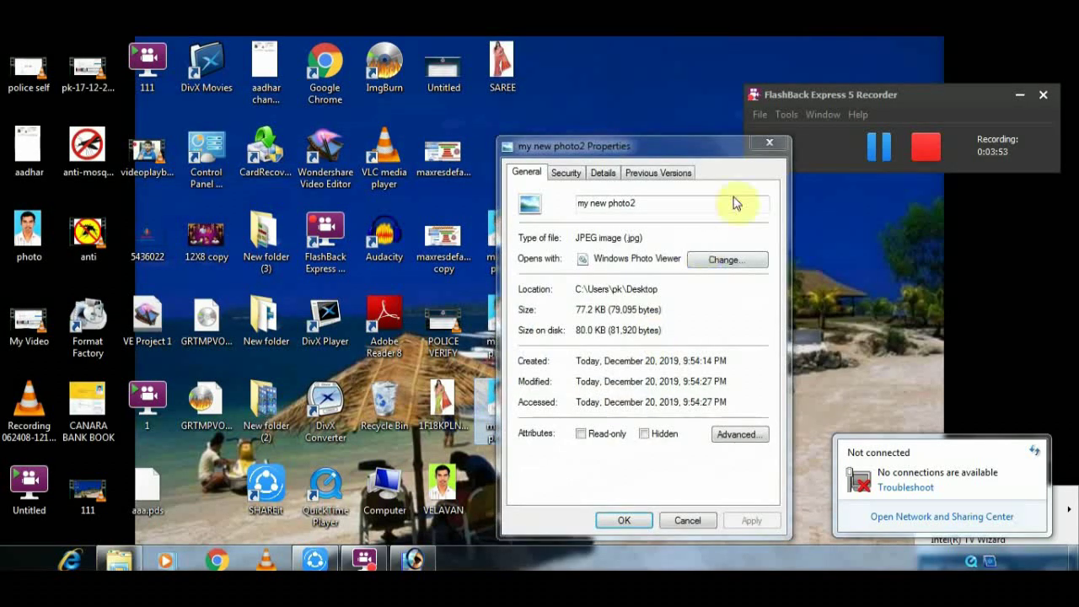
{"action": "left_click", "coordinate": [765, 144]}
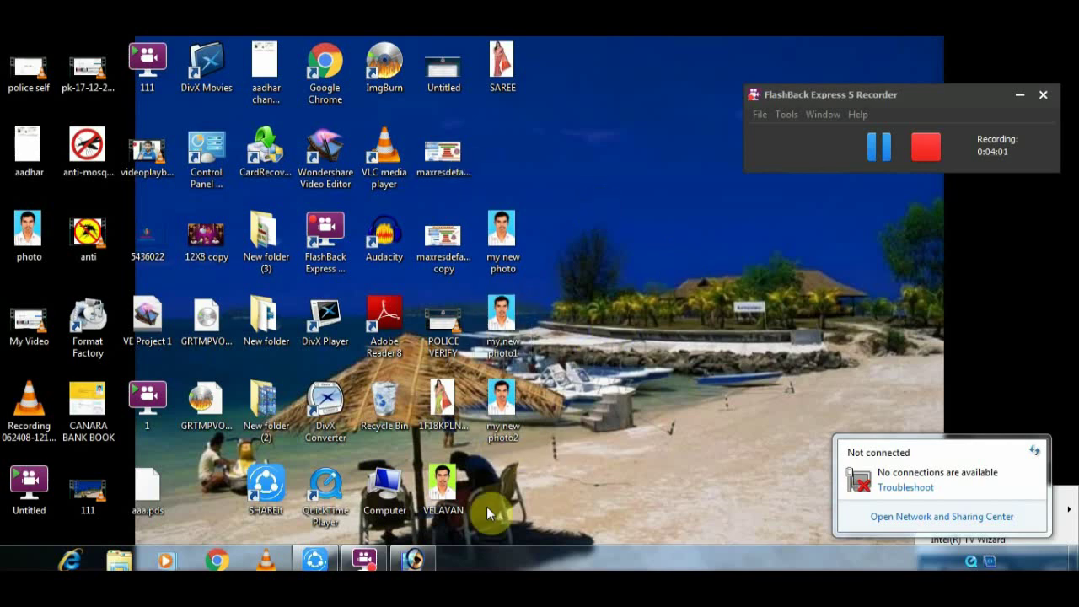
{"action": "left_click", "coordinate": [417, 558]}
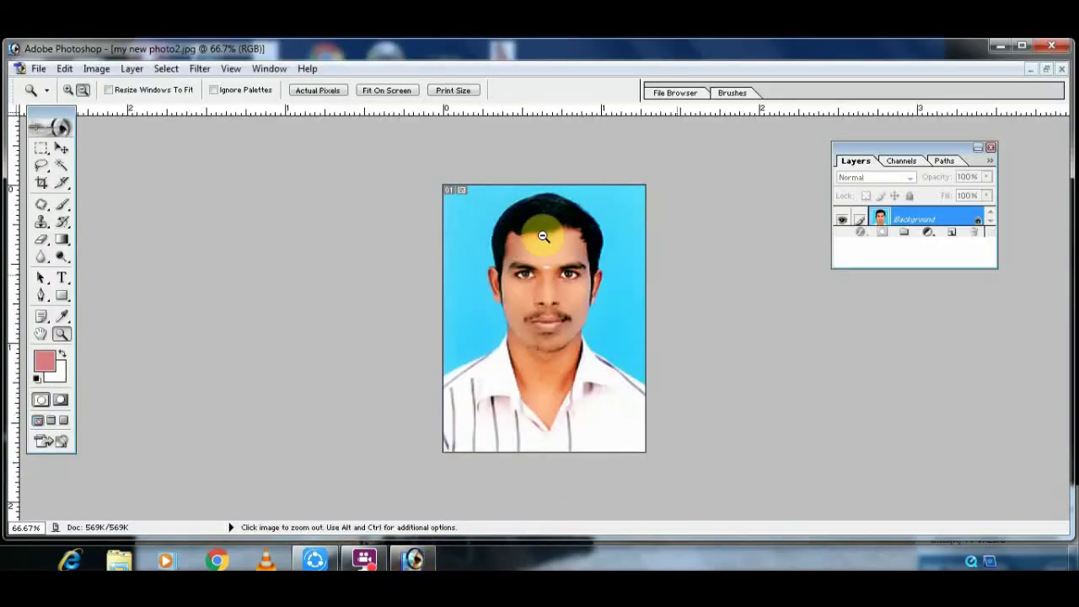
Close my new photo2.jpg, minimize Photoshop and stop the FlashBack recording.
{"action": "left_click", "coordinate": [1061, 68]}
{"action": "left_click", "coordinate": [1000, 49]}
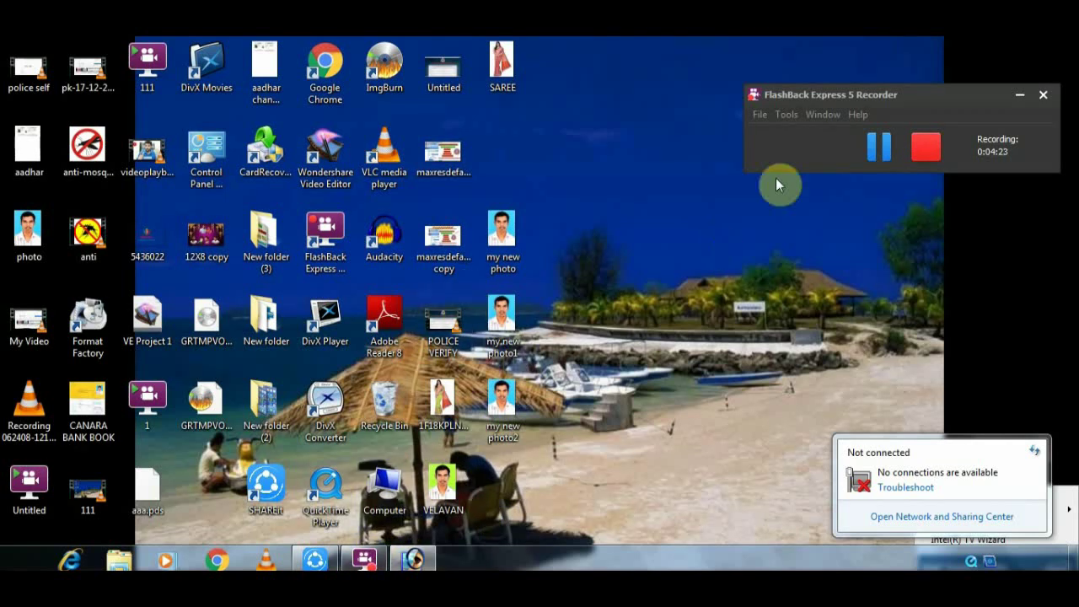
{"action": "left_click", "coordinate": [926, 145]}
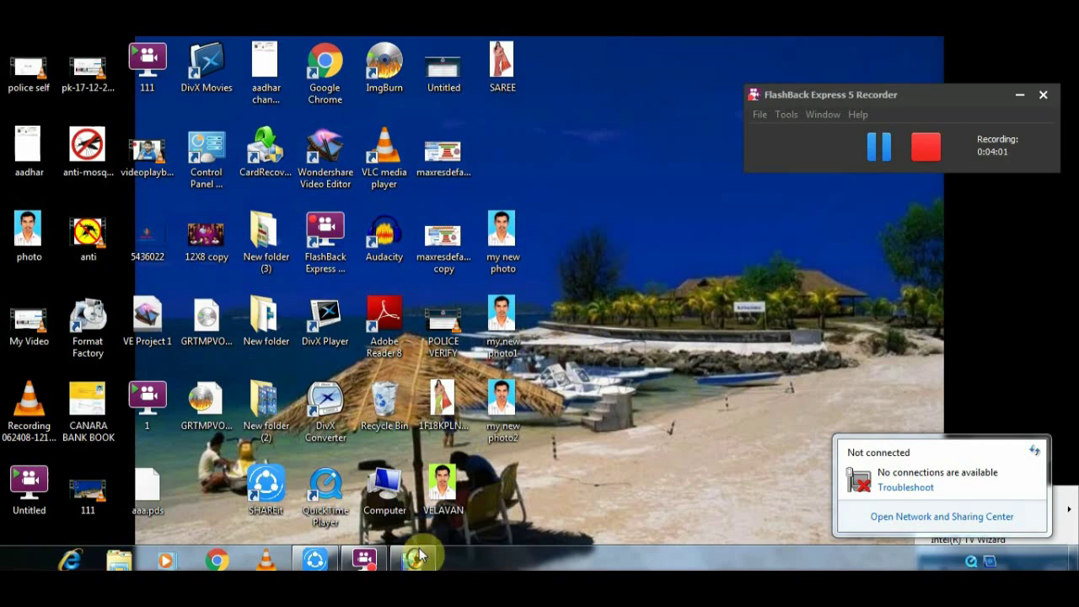
Restore Photoshop, close the photo document, minimize again and stop recording once more.
{"action": "left_click", "coordinate": [418, 552]}
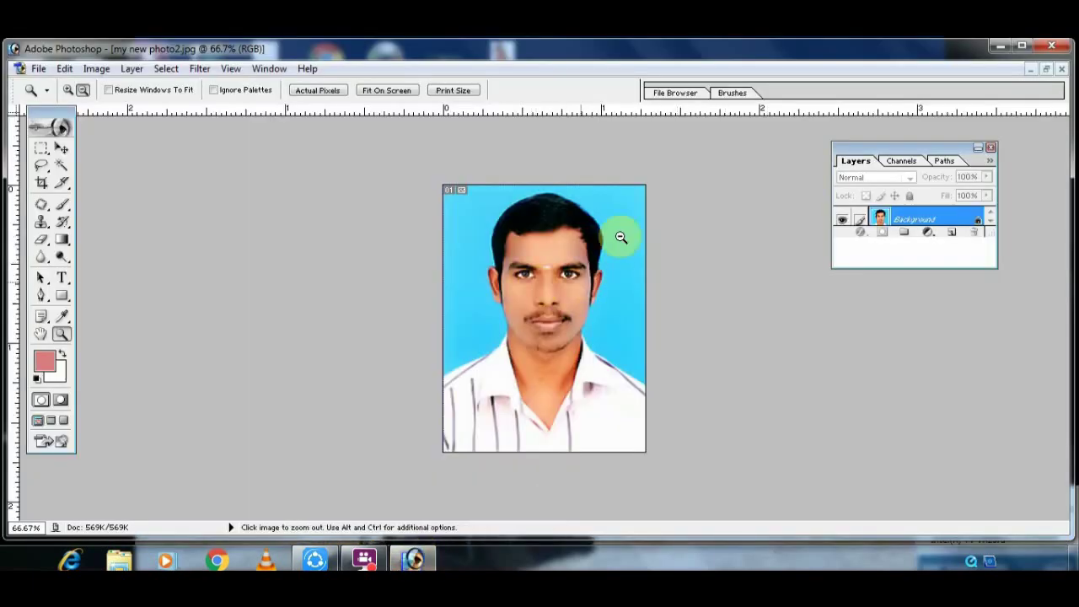
{"action": "left_click", "coordinate": [1061, 70]}
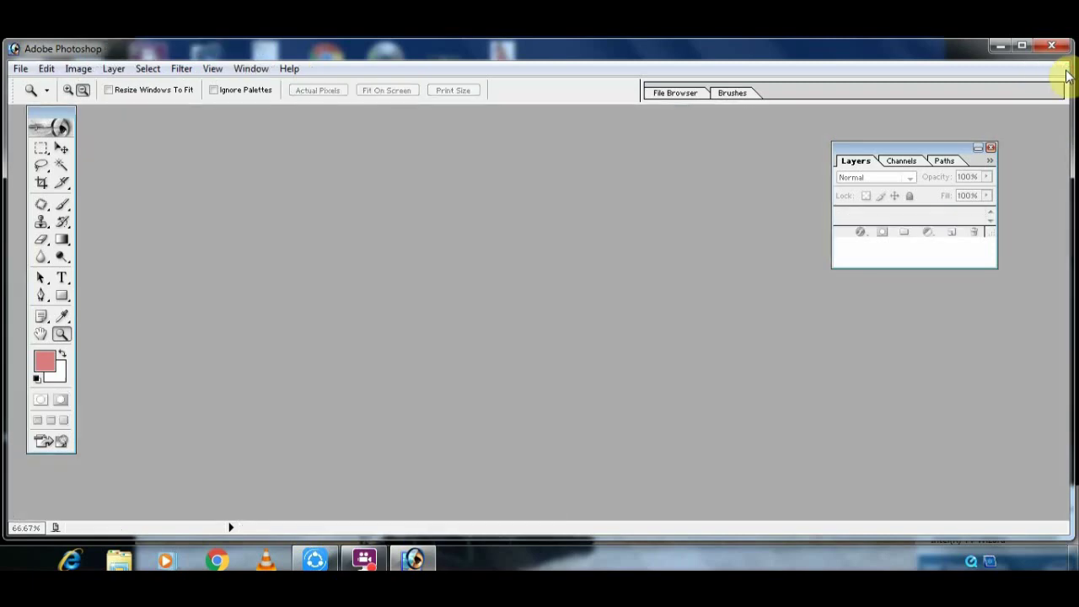
{"action": "left_click", "coordinate": [1000, 47]}
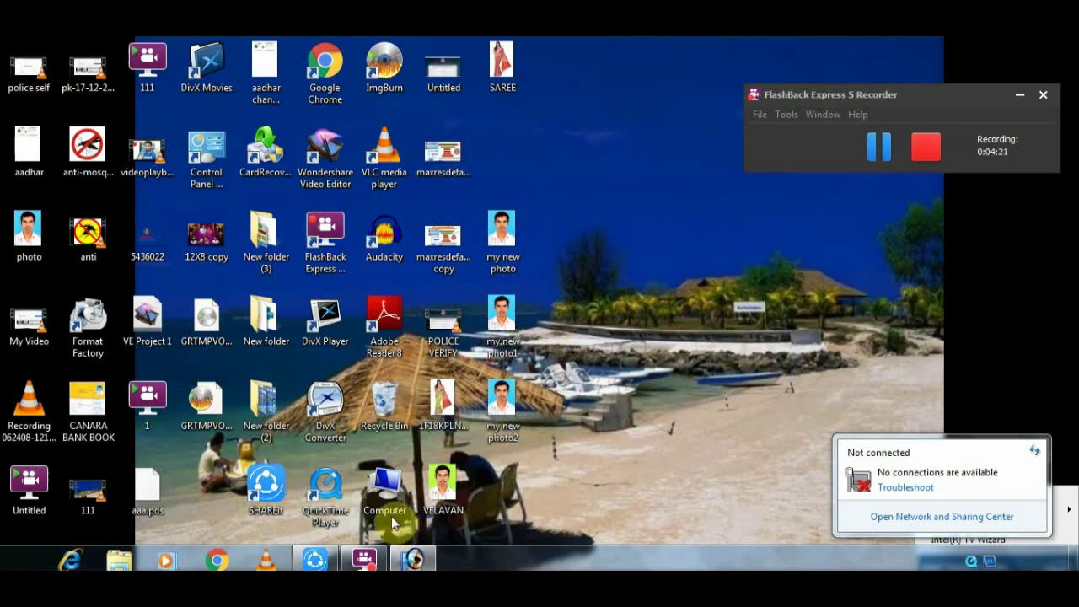
{"action": "left_click", "coordinate": [925, 146]}
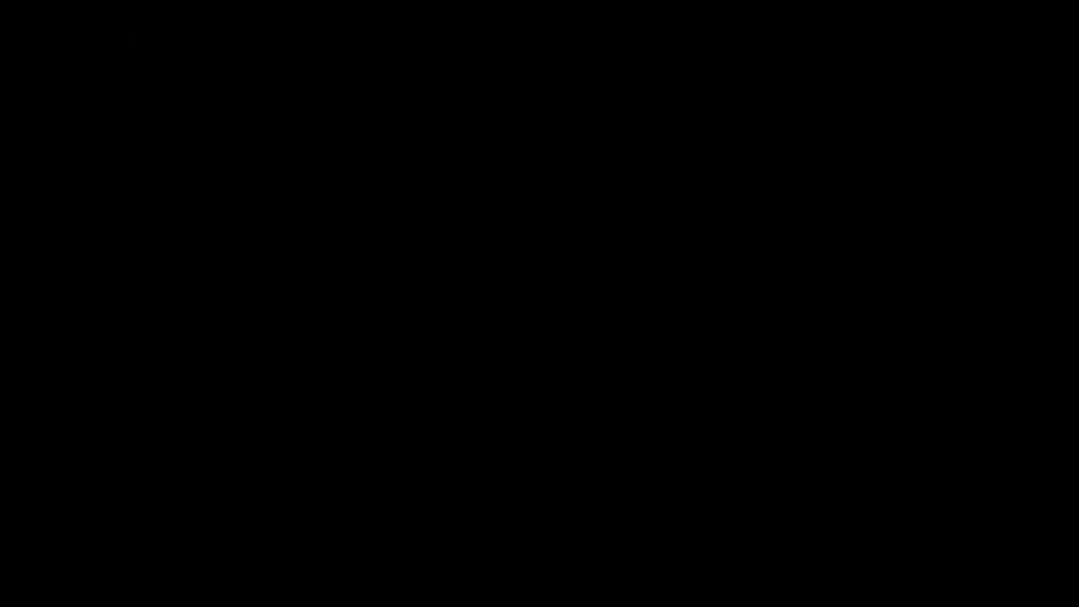